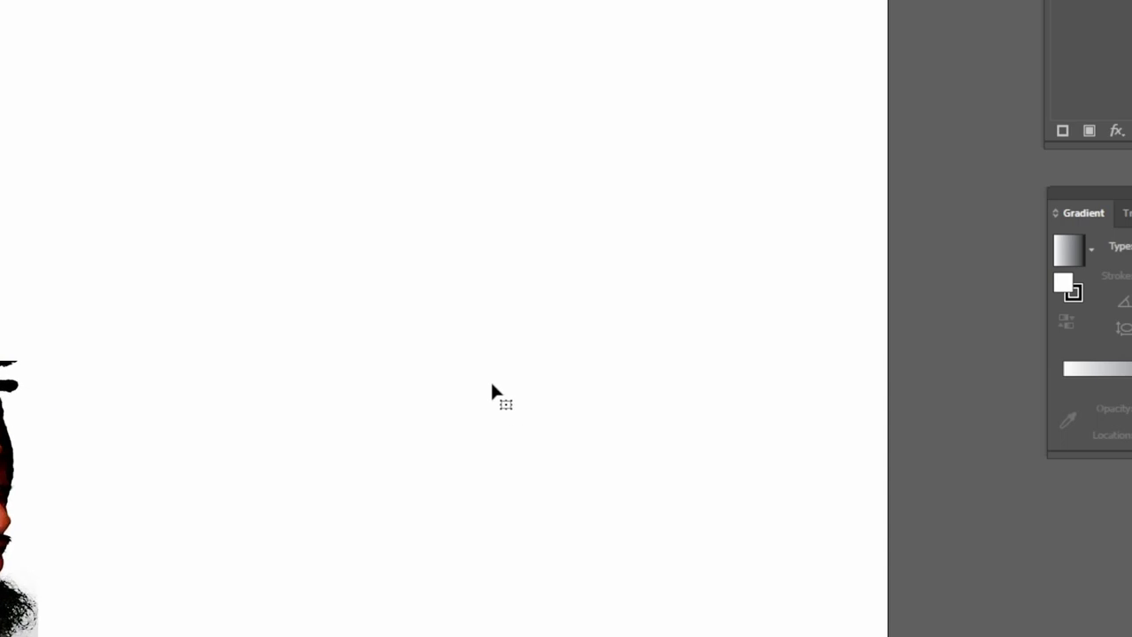
Step: Position and enlarge the car sketch to about 18.48 in to fill the artboard, then fade it to roughly 40% opacity
{"action": "left_click", "coordinate": [491, 385]}
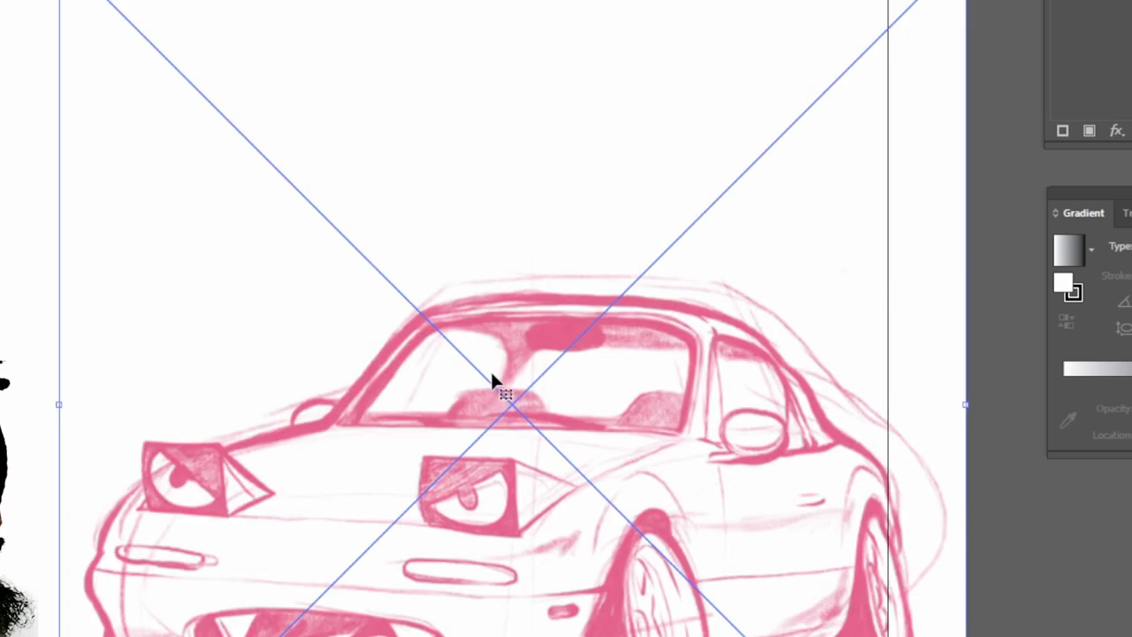
{"action": "left_click_drag", "start_coordinate": [491, 381], "coordinate": [352, 211]}
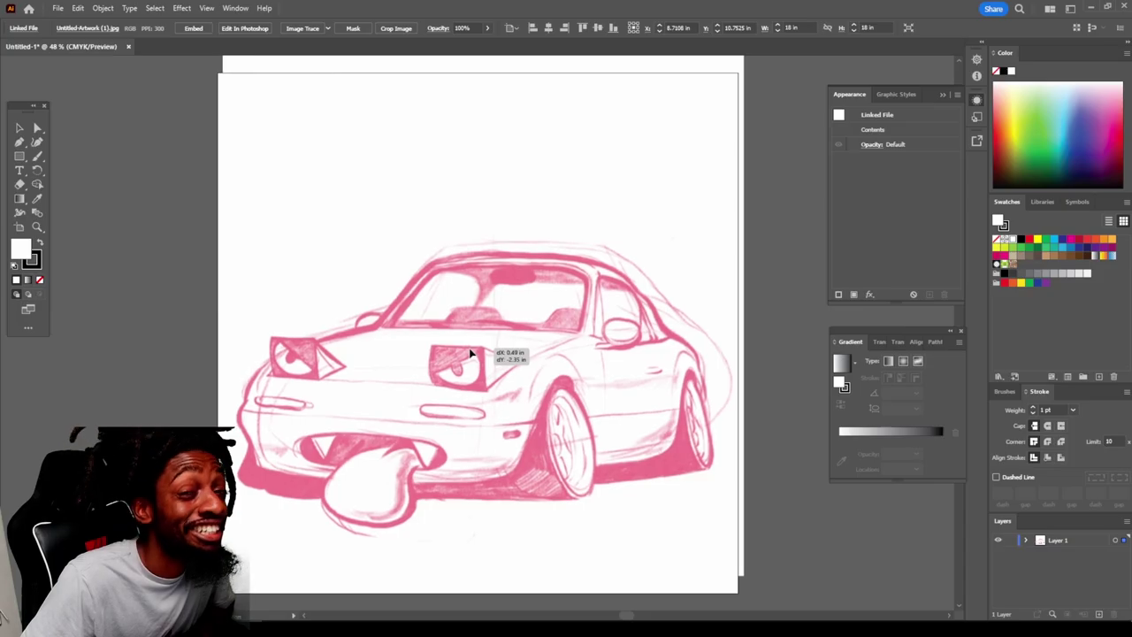
{"action": "left_click_drag", "start_coordinate": [352, 211], "coordinate": [465, 336]}
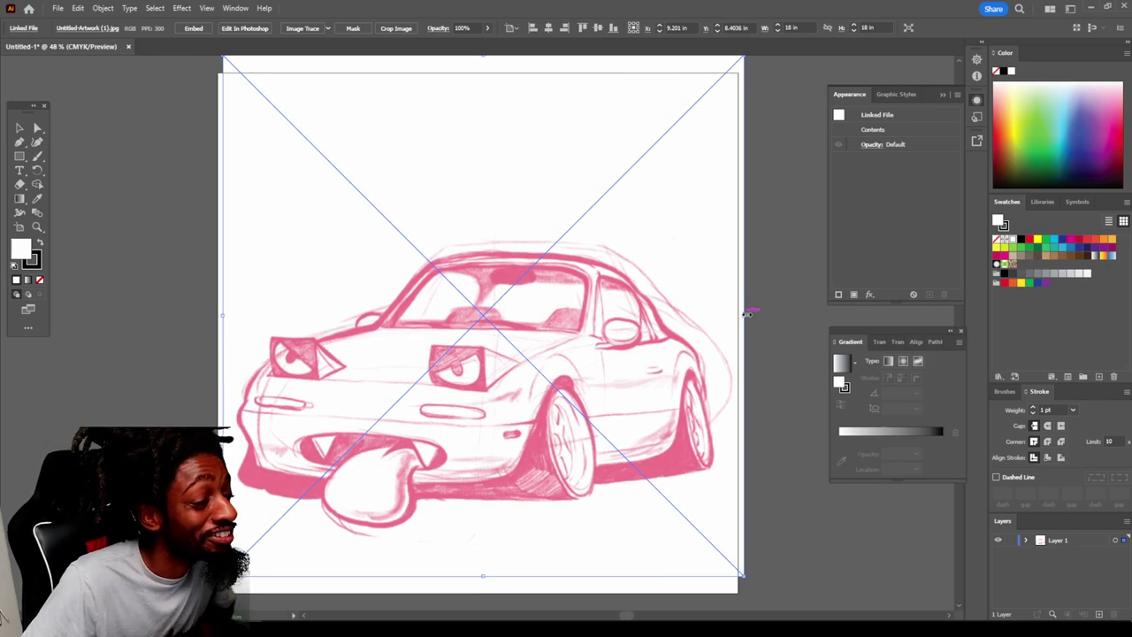
{"action": "left_click_drag", "start_coordinate": [748, 317], "coordinate": [745, 313]}
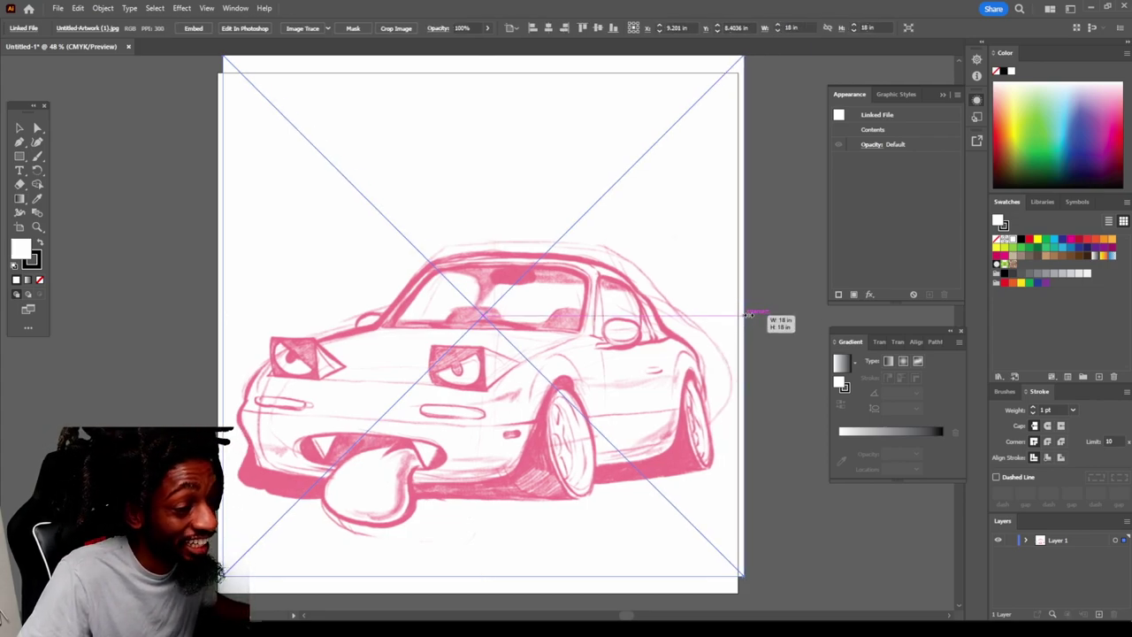
{"action": "left_click_drag", "start_coordinate": [749, 314], "coordinate": [754, 320]}
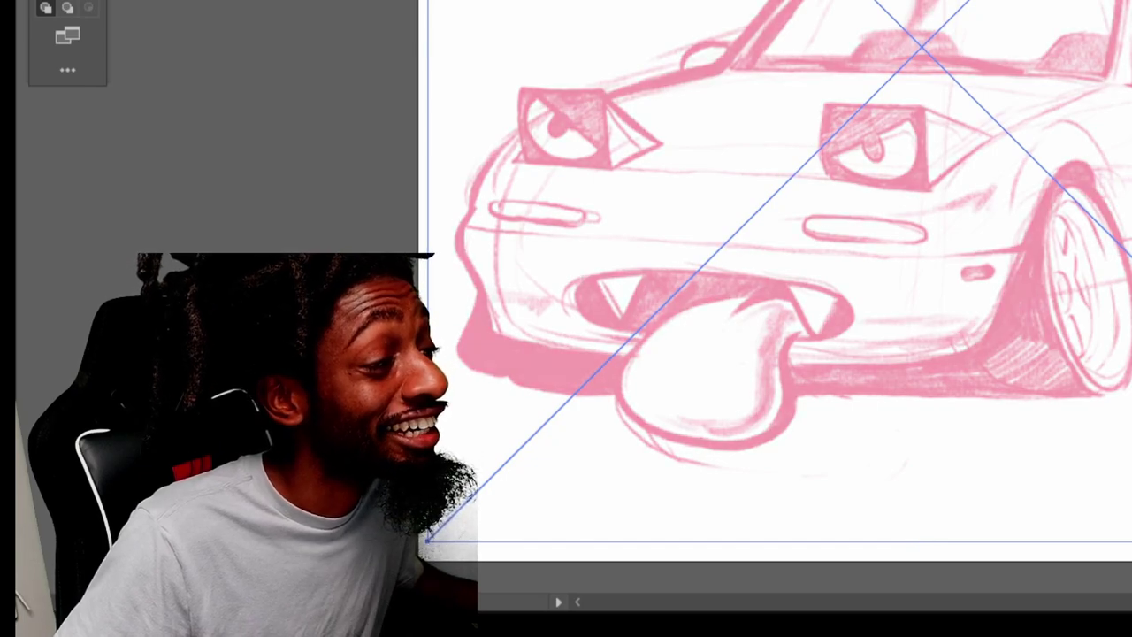
{"action": "left_click_drag", "start_coordinate": [488, 42], "coordinate": [458, 48]}
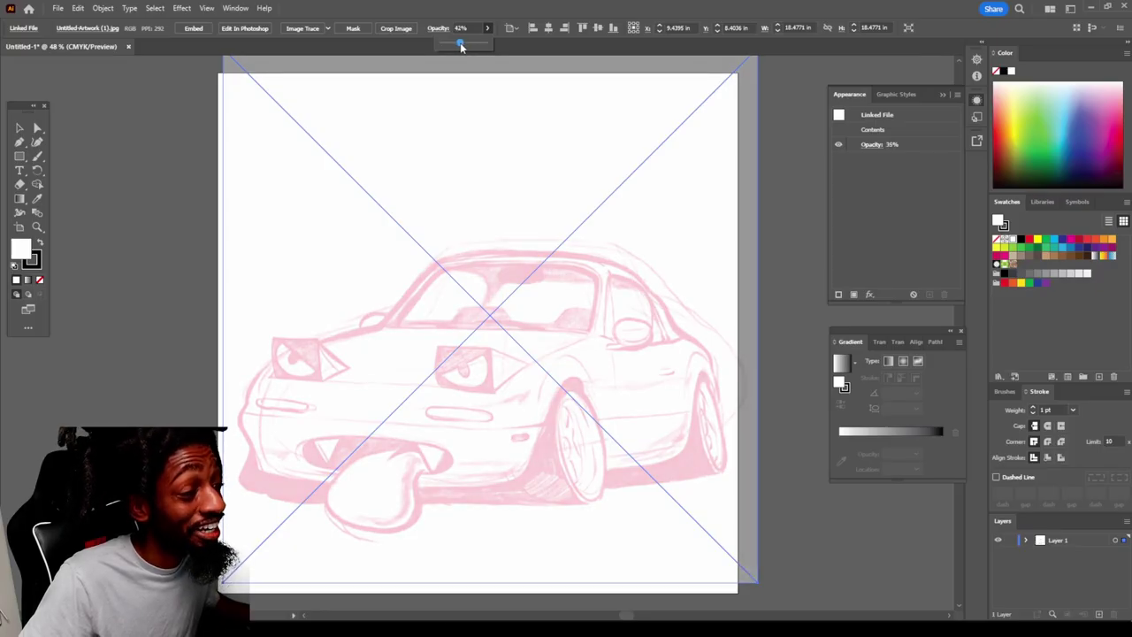
Step: Lock the sketch layer, add Layer 2, and create a 3 pt pressure-sensitive Calligraphic Brush 1
{"action": "left_click", "coordinate": [1011, 540]}
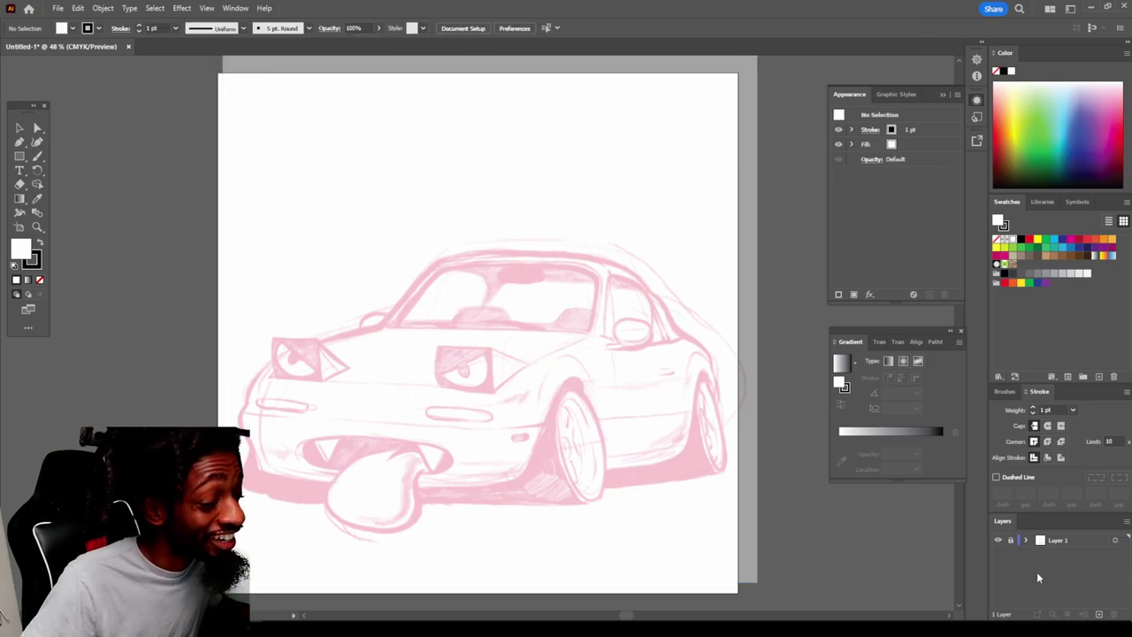
{"action": "left_click", "coordinate": [1100, 614]}
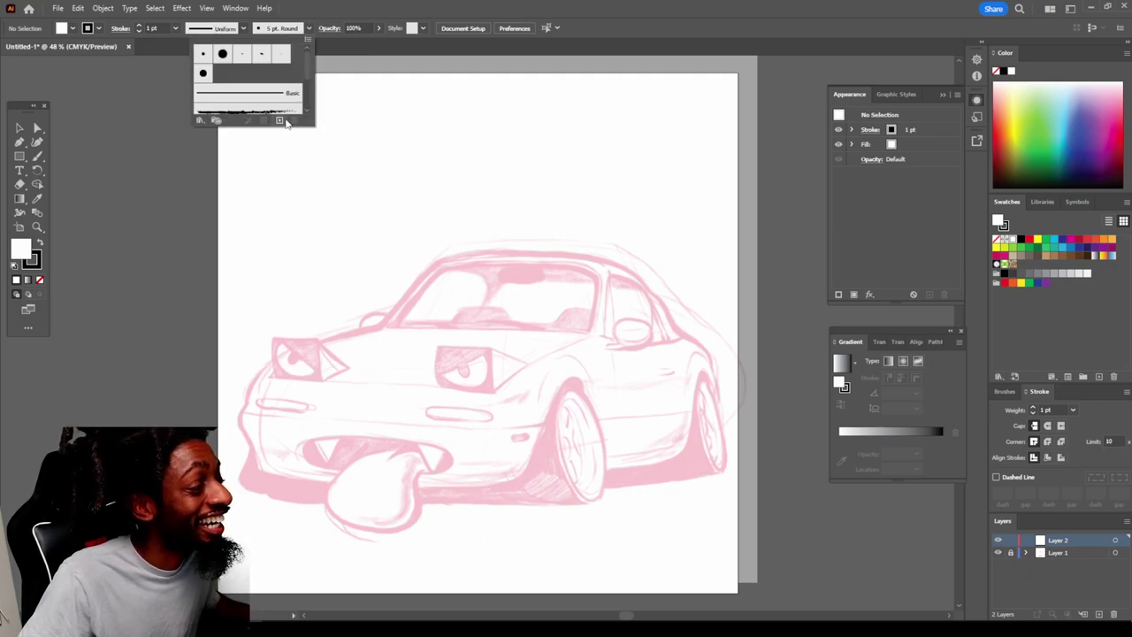
{"action": "left_click", "coordinate": [282, 120]}
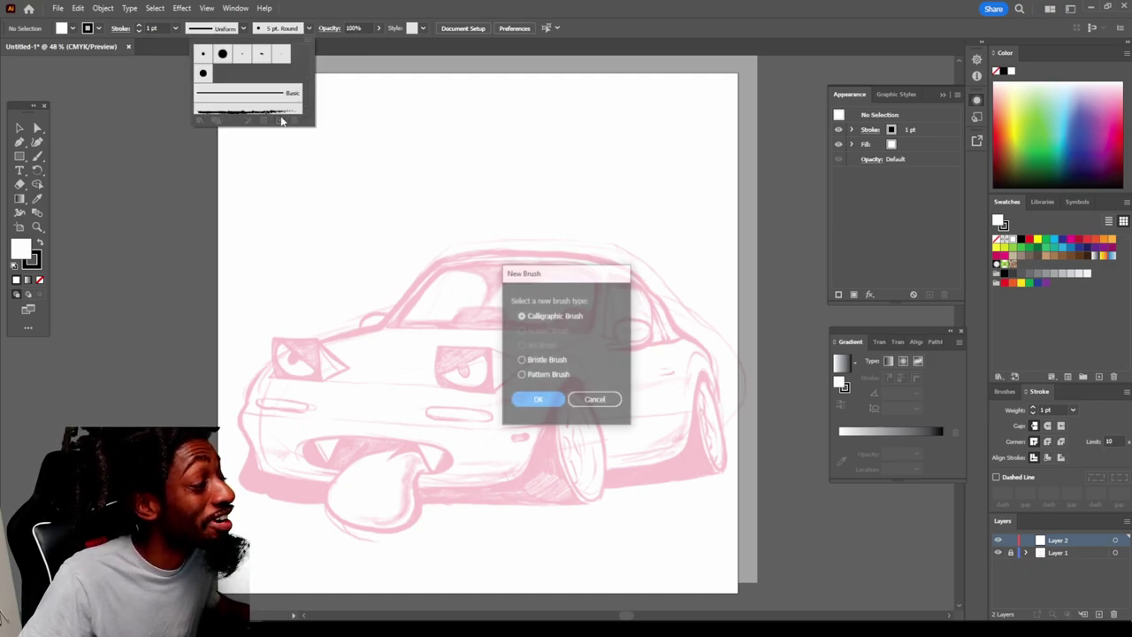
{"action": "left_click", "coordinate": [543, 404]}
{"action": "left_click", "coordinate": [595, 387]}
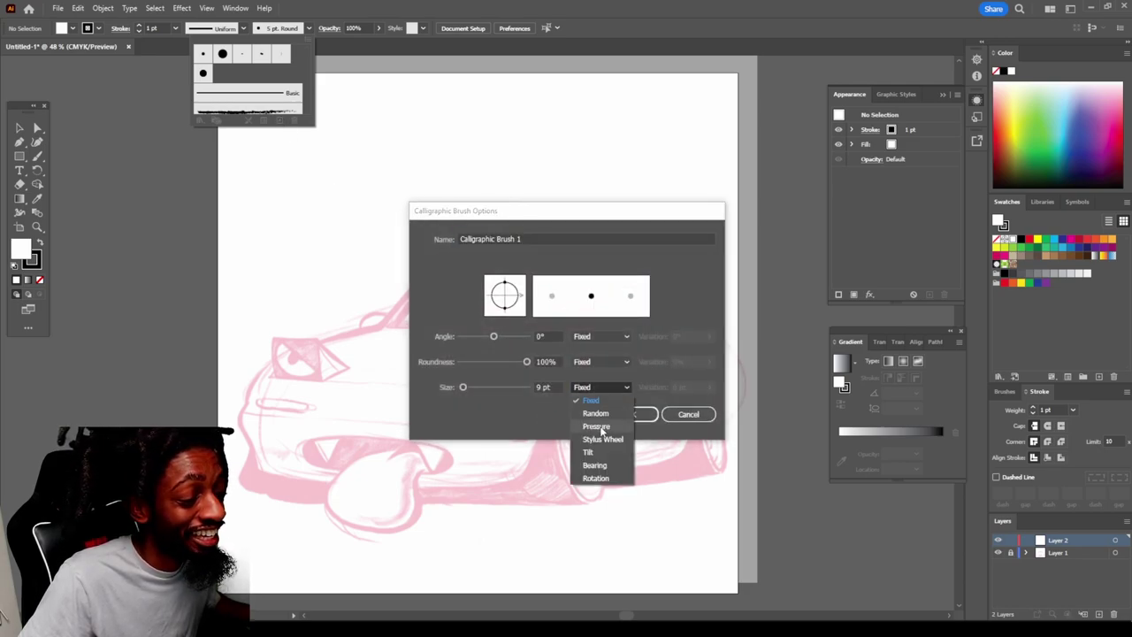
{"action": "left_click", "coordinate": [596, 426]}
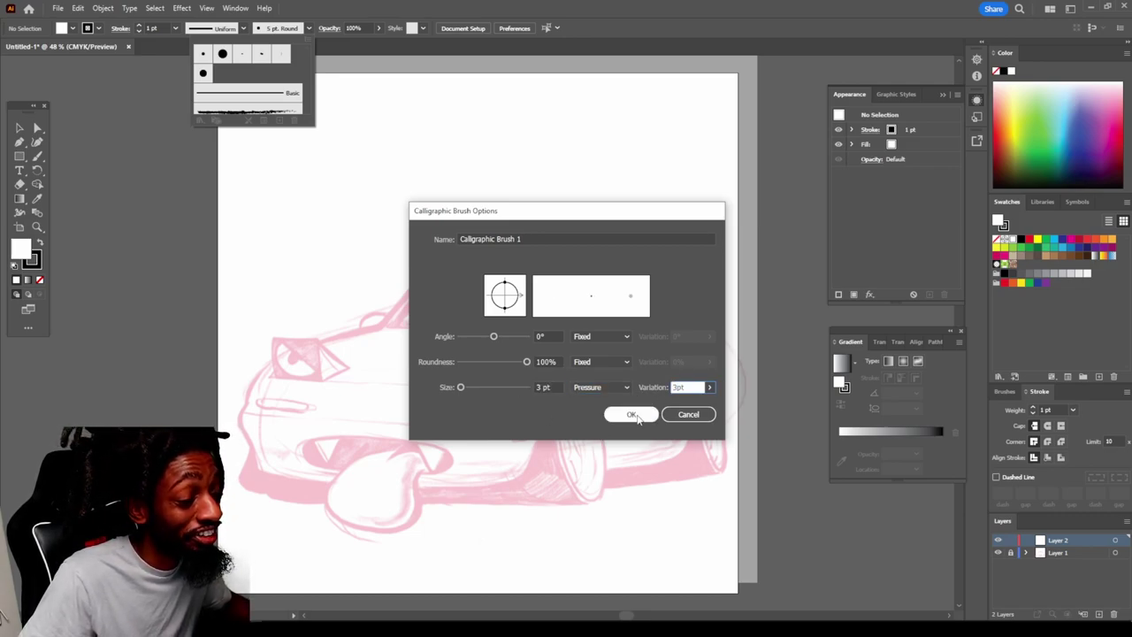
{"action": "left_click", "coordinate": [631, 415]}
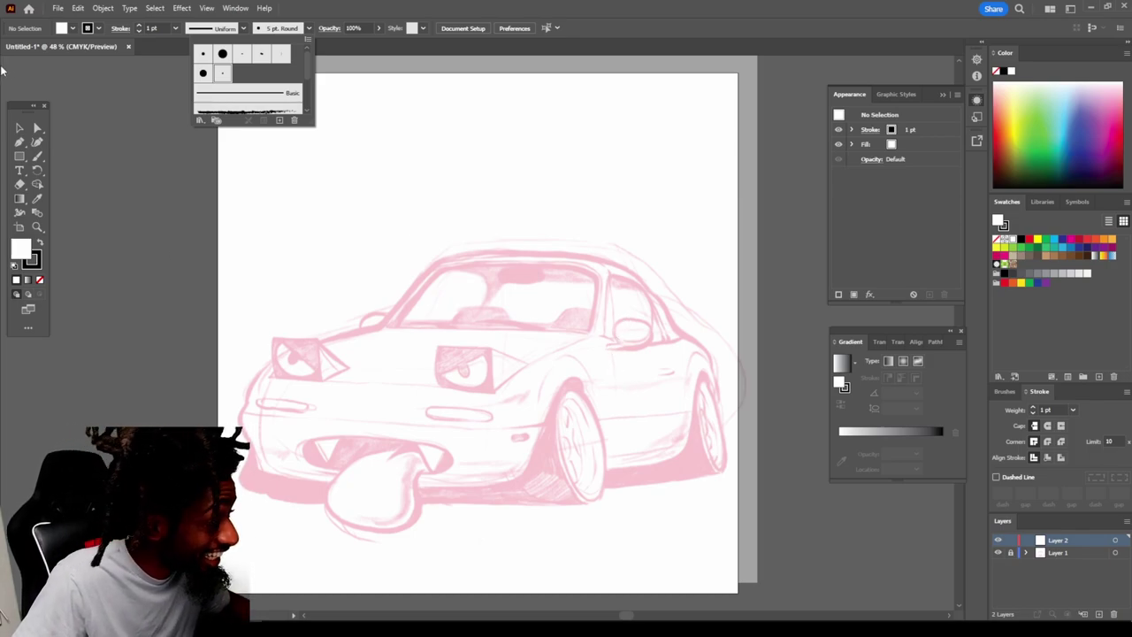
{"action": "left_click", "coordinate": [35, 157]}
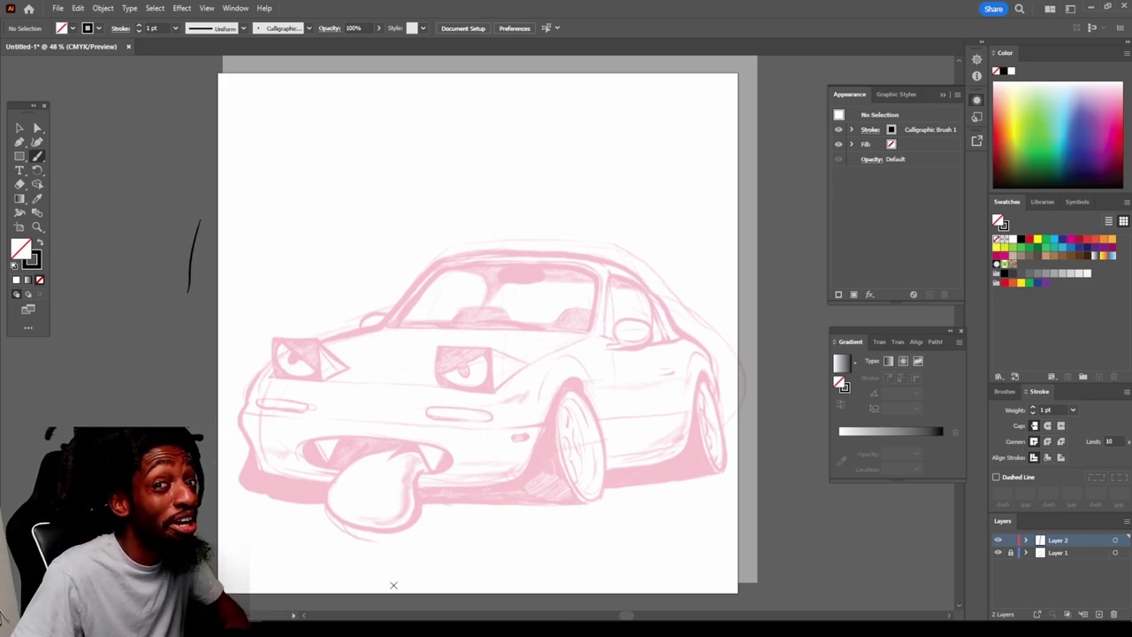
Step: Ink the outlines of the open mouth, a fang and the tongue
{"action": "scroll", "coordinate": [393, 584], "scroll_direction": "down", "scroll_amount": 2}
{"action": "scroll", "coordinate": [397, 596], "scroll_direction": "up", "scroll_amount": 3, "text": "alt"}
{"action": "scroll", "coordinate": [416, 606], "scroll_direction": "up", "scroll_amount": 3, "text": "alt"}
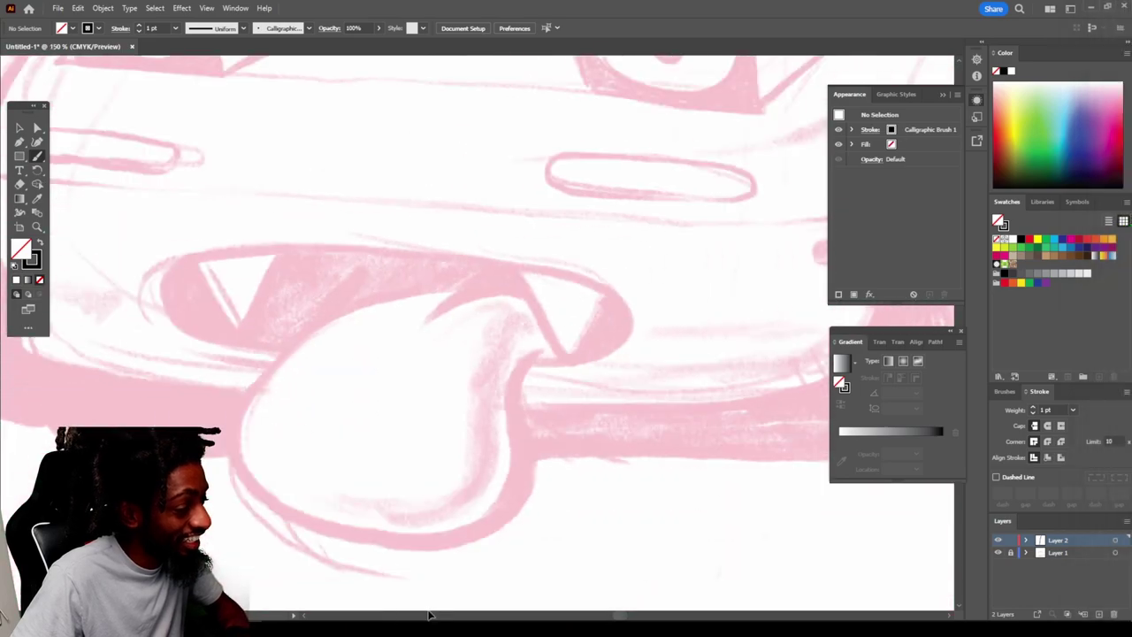
{"action": "scroll", "coordinate": [428, 615], "scroll_direction": "up", "scroll_amount": 1, "text": "alt"}
{"action": "left_click_drag", "start_coordinate": [265, 353], "coordinate": [678, 356]}
{"action": "scroll", "coordinate": [449, 285], "scroll_direction": "down", "scroll_amount": 1}
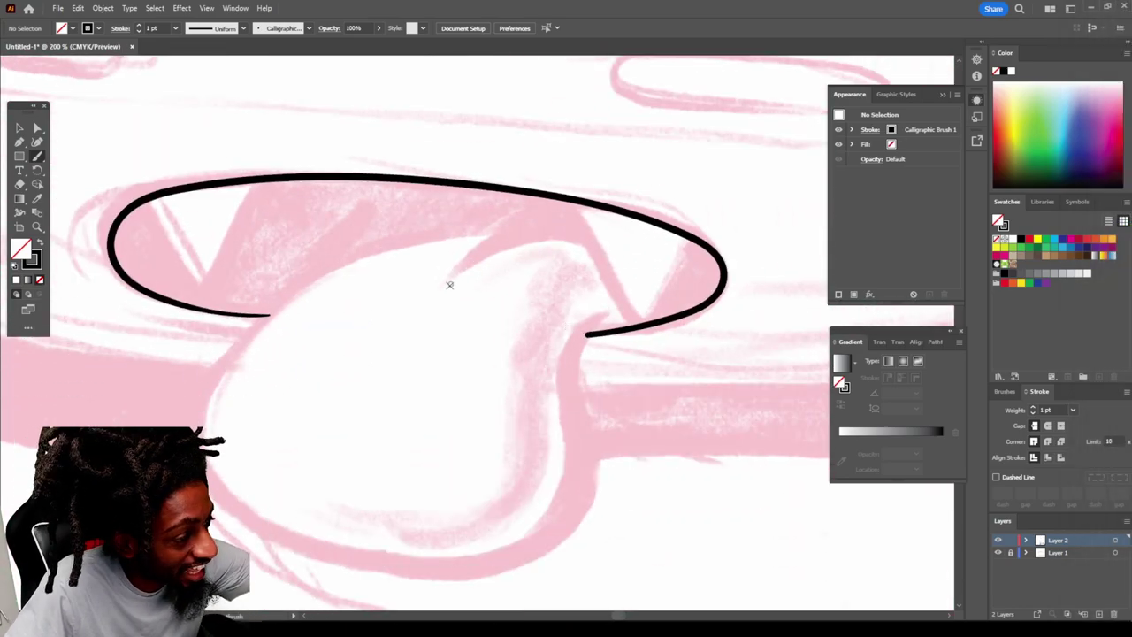
{"action": "left_click_drag", "start_coordinate": [650, 320], "coordinate": [685, 237]}
{"action": "left_click_drag", "start_coordinate": [243, 260], "coordinate": [282, 181]}
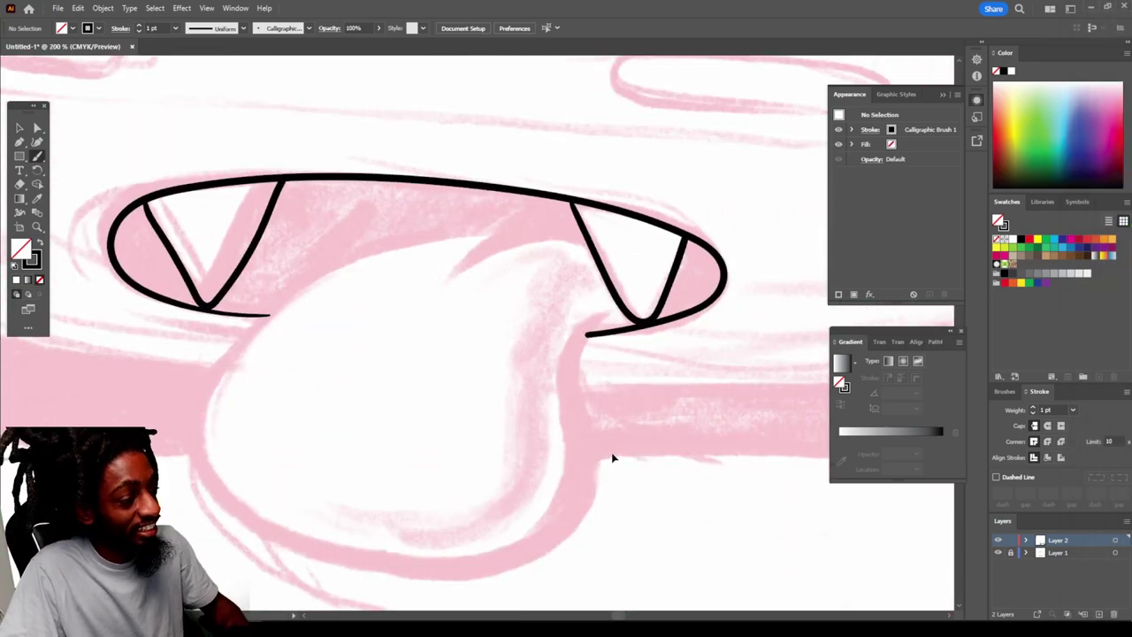
{"action": "scroll", "coordinate": [611, 457], "scroll_direction": "down", "scroll_amount": 2}
{"action": "mouse_move", "coordinate": [281, 221]}
{"action": "left_mouse_down"}
{"action": "mouse_move", "coordinate": [207, 411]}
{"action": "mouse_move", "coordinate": [585, 261]}
{"action": "left_mouse_up"}
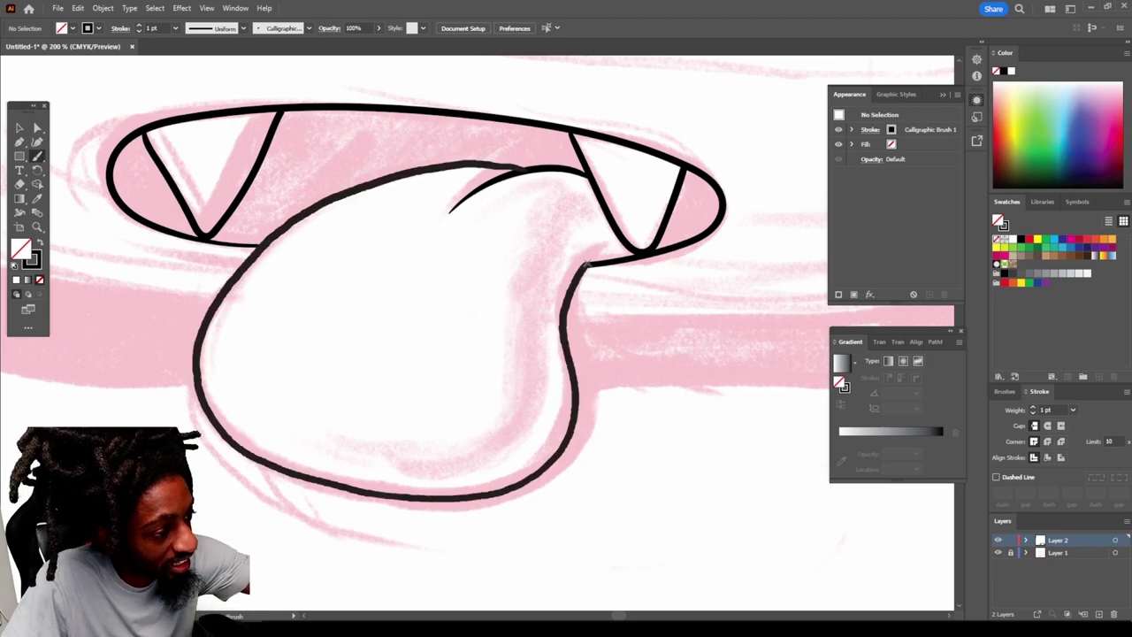
{"action": "scroll", "coordinate": [782, 442], "scroll_direction": "down", "scroll_amount": 3, "text": "alt"}
{"action": "scroll", "coordinate": [783, 443], "scroll_direction": "up", "scroll_amount": 1, "text": "alt"}
Step: Check the paintbrush settings and ink the left front edge of the car
{"action": "double_click", "coordinate": [37, 156]}
{"action": "key", "text": "Return"}
{"action": "scroll", "coordinate": [505, 412], "scroll_direction": "down", "scroll_amount": 3}
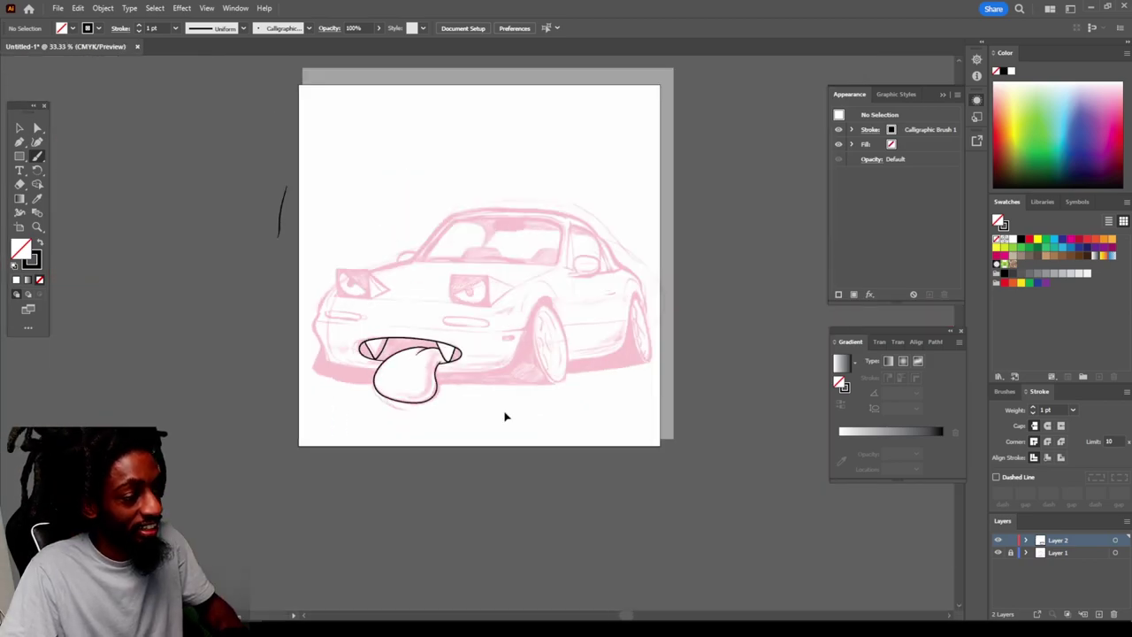
{"action": "scroll", "coordinate": [505, 412], "scroll_direction": "up", "scroll_amount": 5}
{"action": "scroll", "coordinate": [622, 172], "scroll_direction": "down", "scroll_amount": 3}
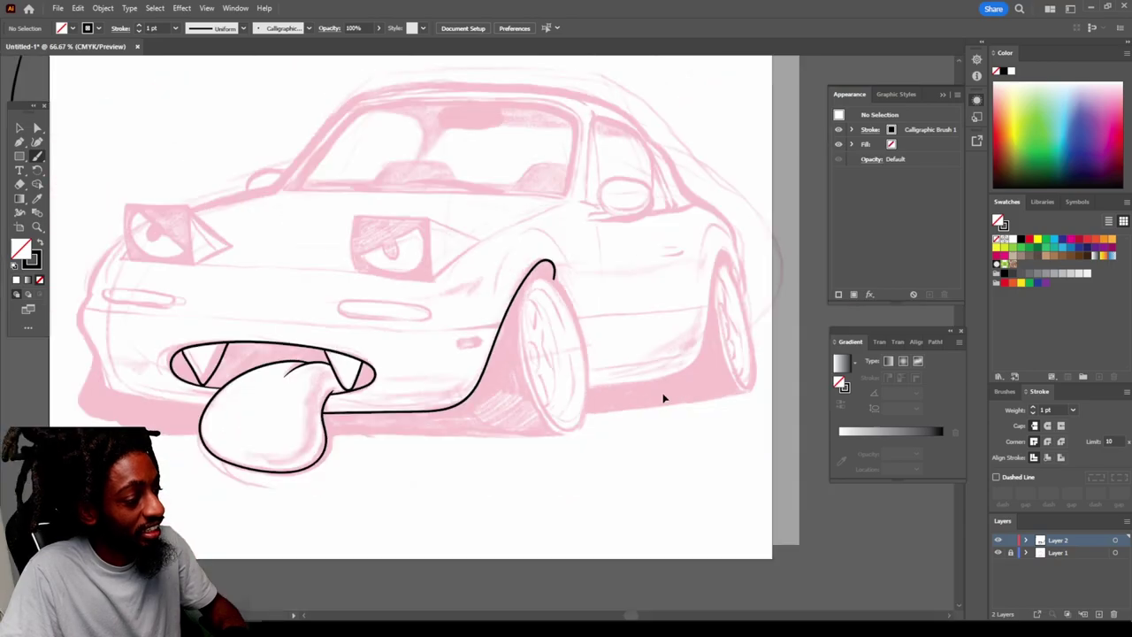
{"action": "scroll", "coordinate": [266, 398], "scroll_direction": "up", "scroll_amount": 4}
{"action": "left_click_drag", "start_coordinate": [255, 202], "coordinate": [283, 495]}
{"action": "scroll", "coordinate": [625, 513], "scroll_direction": "up", "scroll_amount": 3}
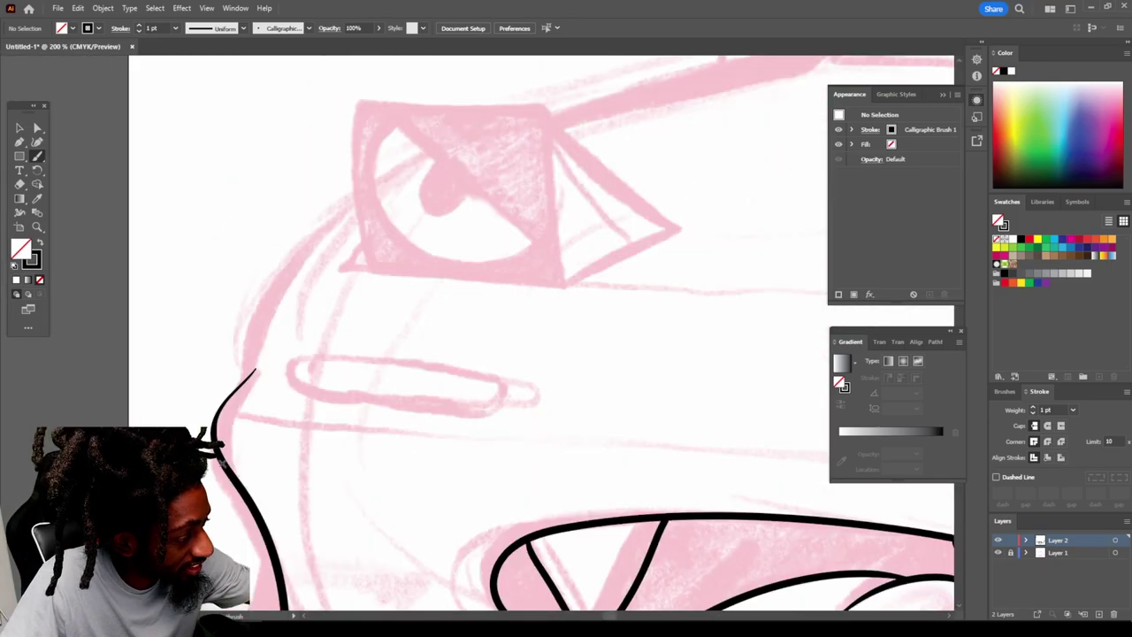
{"action": "scroll", "coordinate": [309, 254], "scroll_direction": "down", "scroll_amount": 3}
{"action": "scroll", "coordinate": [720, 315], "scroll_direction": "up", "scroll_amount": 4}
Step: Ink the windshield pillar line and the side mirror outline
{"action": "left_click_drag", "start_coordinate": [212, 497], "coordinate": [679, 157]}
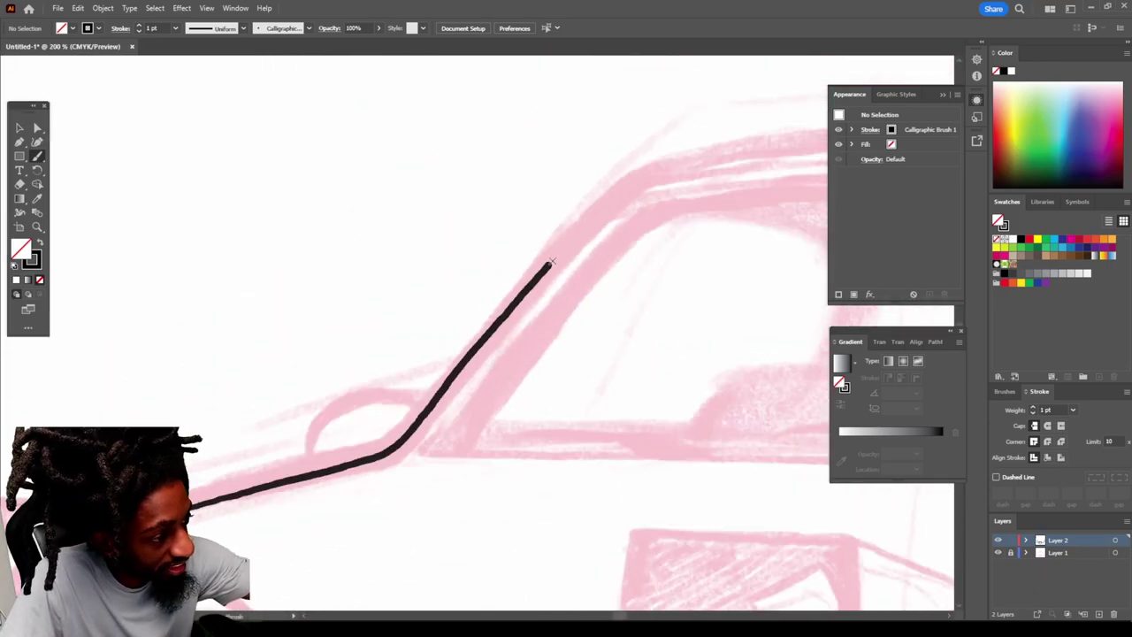
{"action": "scroll", "coordinate": [631, 454], "scroll_direction": "down", "scroll_amount": 2}
{"action": "mouse_move", "coordinate": [434, 475]}
{"action": "left_mouse_down"}
{"action": "mouse_move", "coordinate": [536, 479]}
{"action": "mouse_move", "coordinate": [482, 461]}
{"action": "left_mouse_up"}
{"action": "scroll", "coordinate": [330, 529], "scroll_direction": "up", "scroll_amount": 4}
{"action": "scroll", "coordinate": [330, 530], "scroll_direction": "down", "scroll_amount": 3}
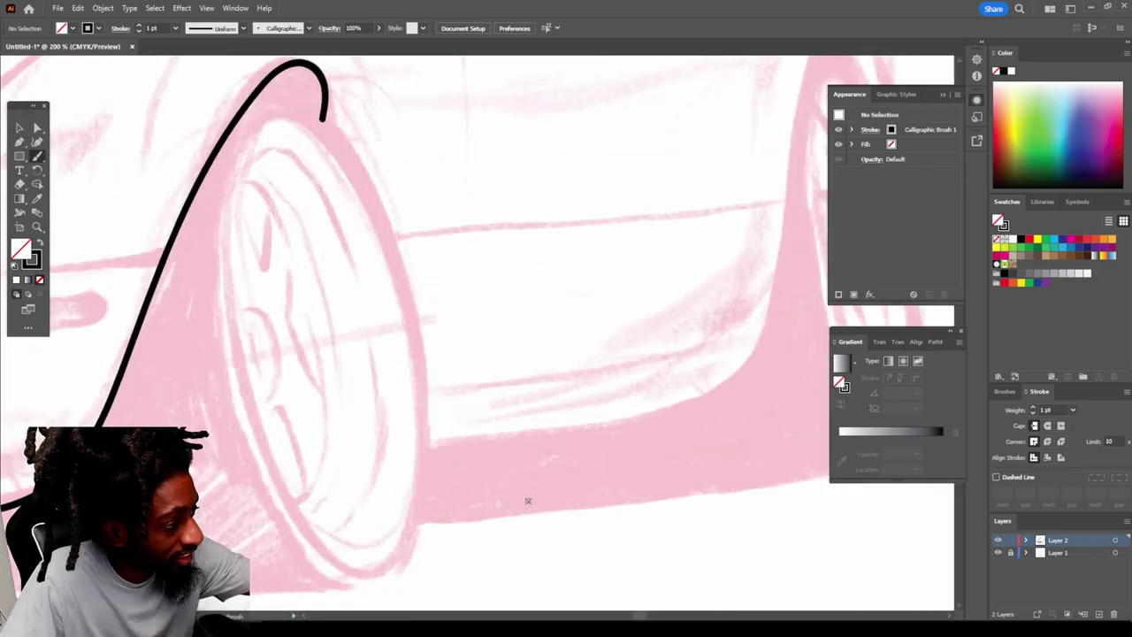
Step: Ink closed outlines around the front wheel arch and the rear wheel
{"action": "mouse_move", "coordinate": [262, 115]}
{"action": "left_mouse_down"}
{"action": "mouse_move", "coordinate": [236, 416]}
{"action": "mouse_move", "coordinate": [393, 265]}
{"action": "left_mouse_up"}
{"action": "left_click_drag", "start_coordinate": [267, 109], "coordinate": [245, 132]}
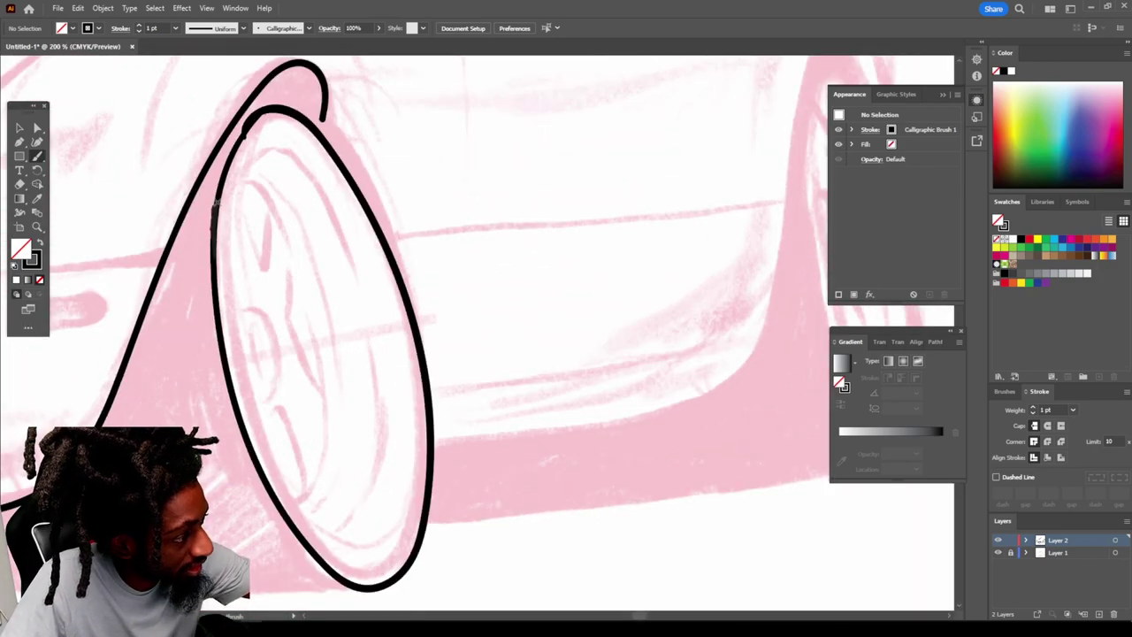
{"action": "scroll", "coordinate": [806, 618], "scroll_direction": "right", "scroll_amount": 5}
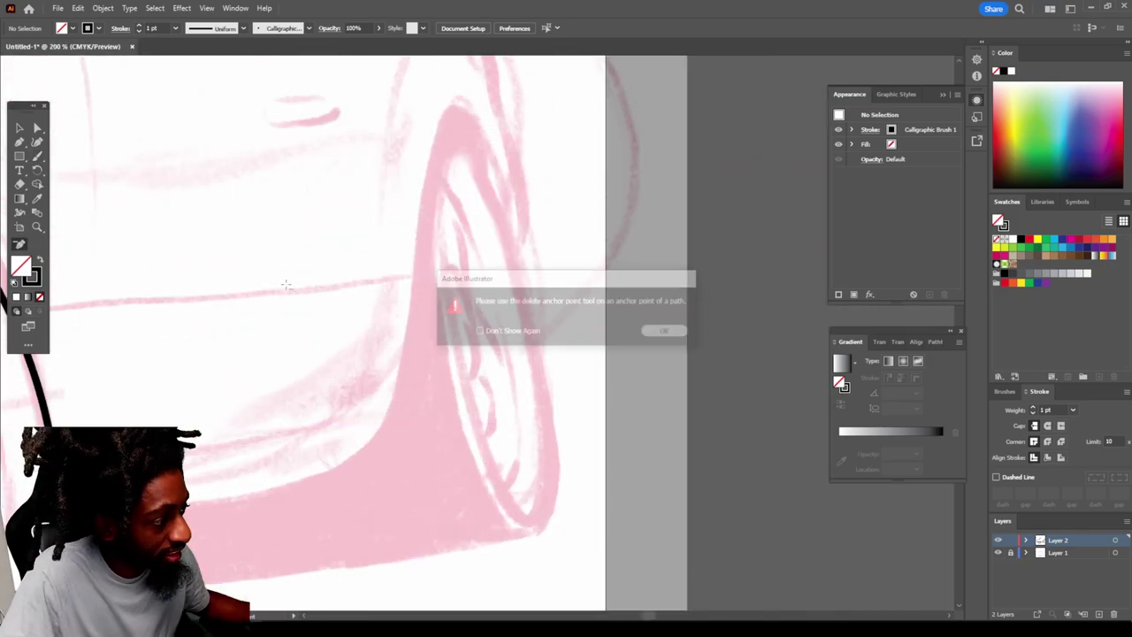
{"action": "left_click_drag", "start_coordinate": [492, 513], "coordinate": [464, 157]}
{"action": "left_click_drag", "start_coordinate": [483, 501], "coordinate": [534, 522]}
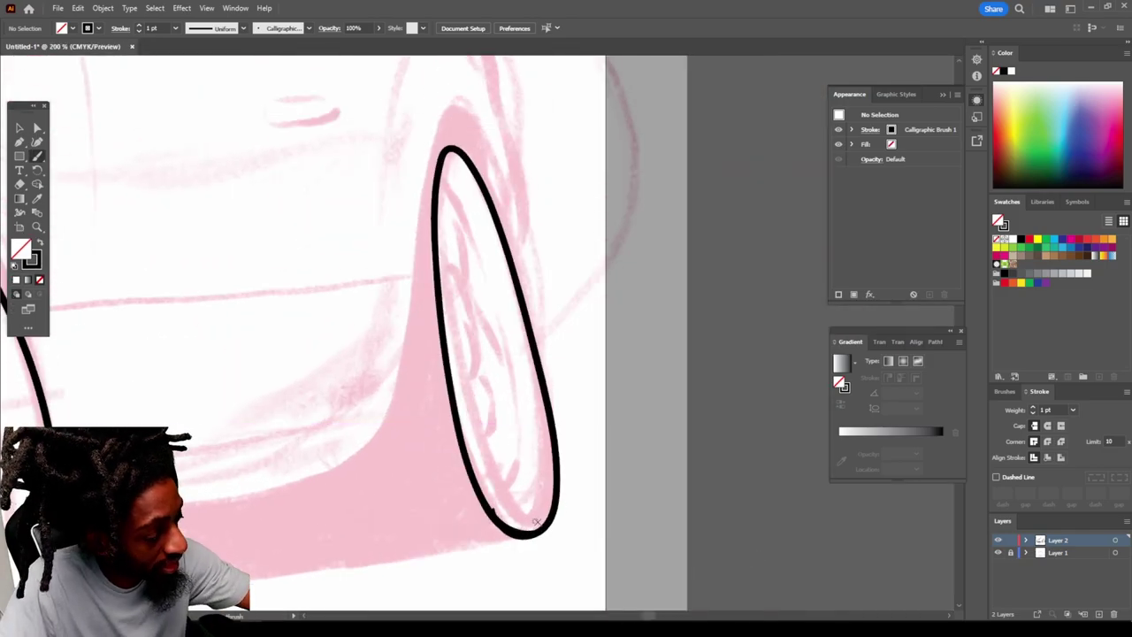
{"action": "scroll", "coordinate": [447, 386], "scroll_direction": "left", "scroll_amount": 3}
Step: Ink the body line beside the rear wheel
{"action": "mouse_move", "coordinate": [228, 536]}
{"action": "left_mouse_down"}
{"action": "mouse_move", "coordinate": [488, 430]}
{"action": "mouse_move", "coordinate": [597, 202]}
{"action": "left_mouse_up"}
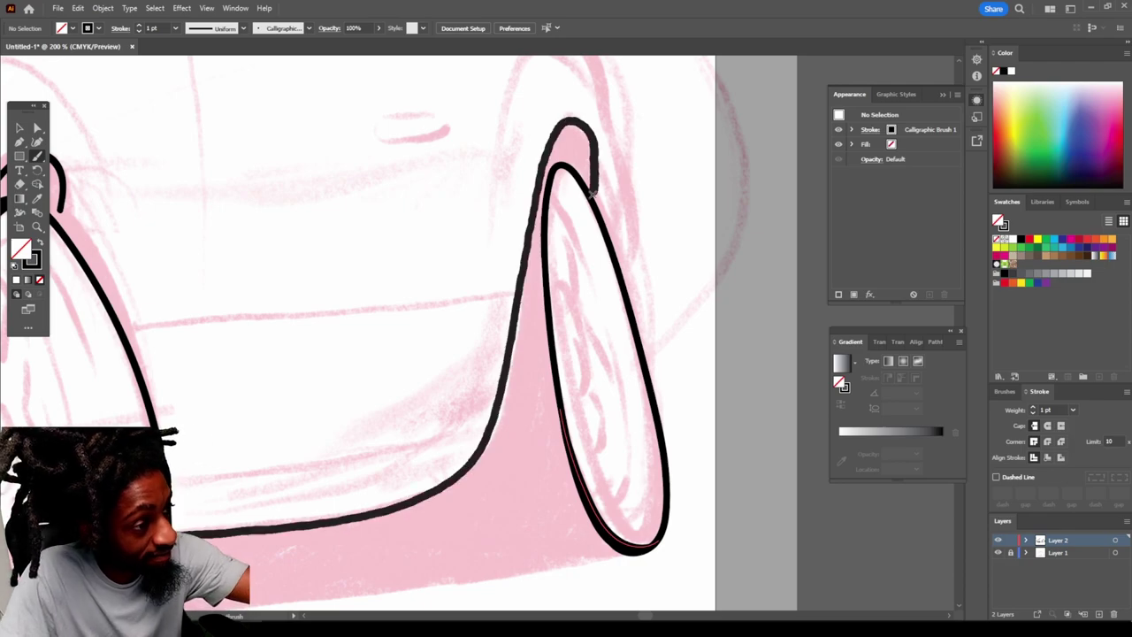
{"action": "scroll", "coordinate": [598, 212], "scroll_direction": "up", "scroll_amount": 2}
{"action": "scroll", "coordinate": [693, 458], "scroll_direction": "down", "scroll_amount": 4}
{"action": "scroll", "coordinate": [693, 456], "scroll_direction": "up", "scroll_amount": 3}
Step: Ink both headlight eyes with their box outlines, eyelids, irises and pupils
{"action": "scroll", "coordinate": [693, 456], "scroll_direction": "up", "scroll_amount": 2}
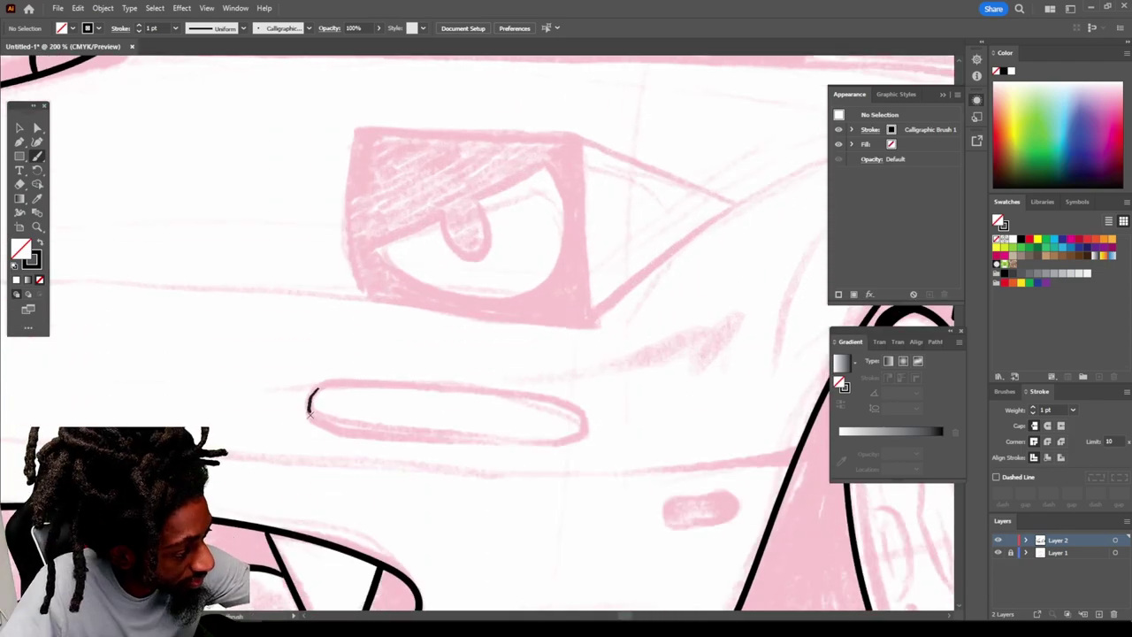
{"action": "mouse_move", "coordinate": [316, 388]}
{"action": "left_mouse_down"}
{"action": "mouse_move", "coordinate": [497, 388]}
{"action": "mouse_move", "coordinate": [316, 388]}
{"action": "mouse_move", "coordinate": [352, 367]}
{"action": "left_mouse_up"}
{"action": "key", "text": "ctrl+z"}
{"action": "scroll", "coordinate": [487, 475], "scroll_direction": "up", "scroll_amount": 2}
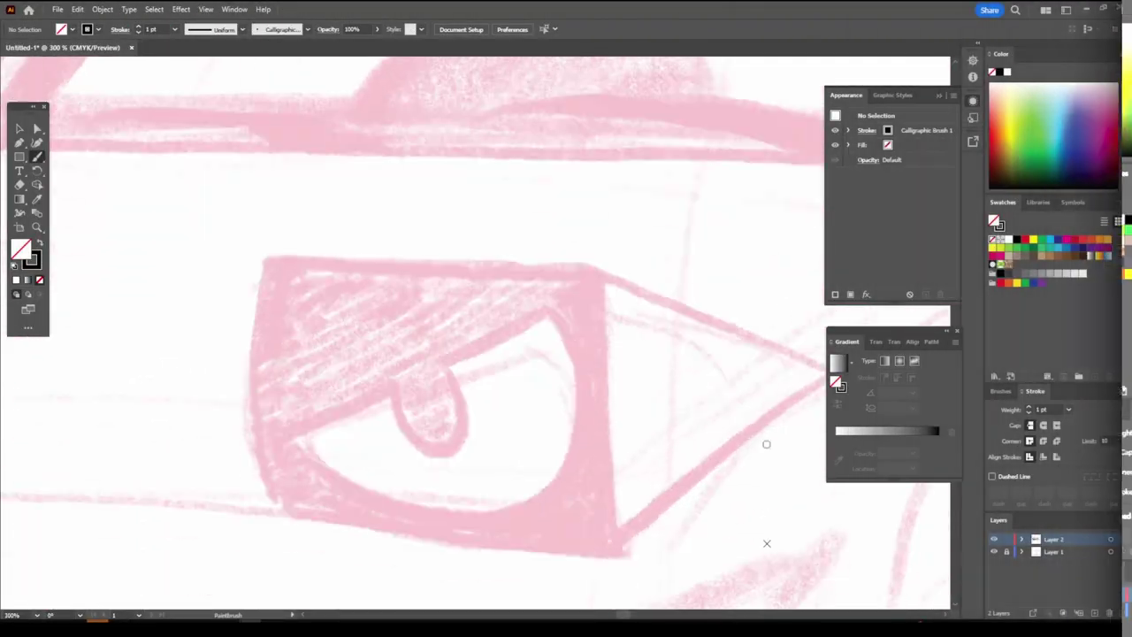
{"action": "left_click_drag", "start_coordinate": [266, 258], "coordinate": [338, 256]}
{"action": "mouse_move", "coordinate": [256, 447]}
{"action": "left_mouse_down"}
{"action": "mouse_move", "coordinate": [568, 314]}
{"action": "mouse_move", "coordinate": [538, 486]}
{"action": "mouse_move", "coordinate": [553, 325]}
{"action": "left_mouse_up"}
{"action": "left_click_drag", "start_coordinate": [447, 376], "coordinate": [471, 429]}
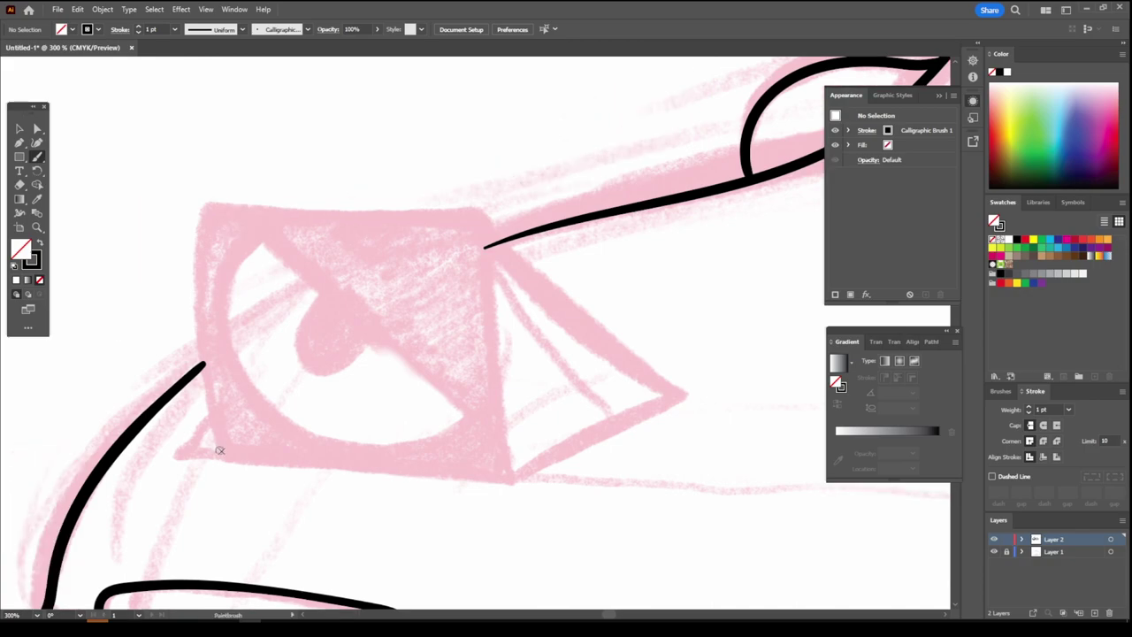
{"action": "mouse_move", "coordinate": [221, 451]}
{"action": "left_mouse_down"}
{"action": "mouse_move", "coordinate": [368, 217]}
{"action": "mouse_move", "coordinate": [514, 476]}
{"action": "mouse_move", "coordinate": [204, 427]}
{"action": "left_mouse_up"}
{"action": "mouse_move", "coordinate": [493, 232]}
{"action": "left_mouse_down"}
{"action": "mouse_move", "coordinate": [698, 395]}
{"action": "mouse_move", "coordinate": [515, 475]}
{"action": "left_mouse_up"}
{"action": "left_click_drag", "start_coordinate": [301, 275], "coordinate": [482, 305]}
{"action": "mouse_move", "coordinate": [256, 234]}
{"action": "left_mouse_down"}
{"action": "mouse_move", "coordinate": [232, 402]}
{"action": "mouse_move", "coordinate": [464, 416]}
{"action": "left_mouse_up"}
{"action": "left_click_drag", "start_coordinate": [300, 344], "coordinate": [389, 363]}
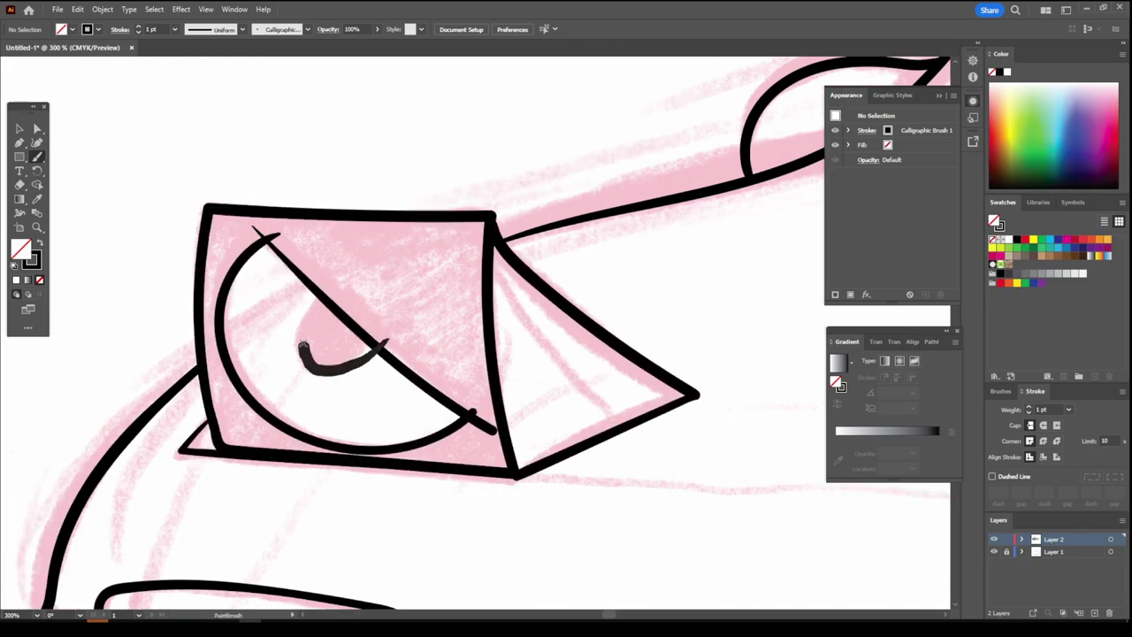
Step: Ink the roof line and the A-pillar stroke
{"action": "scroll", "coordinate": [577, 391], "scroll_direction": "up", "scroll_amount": 2}
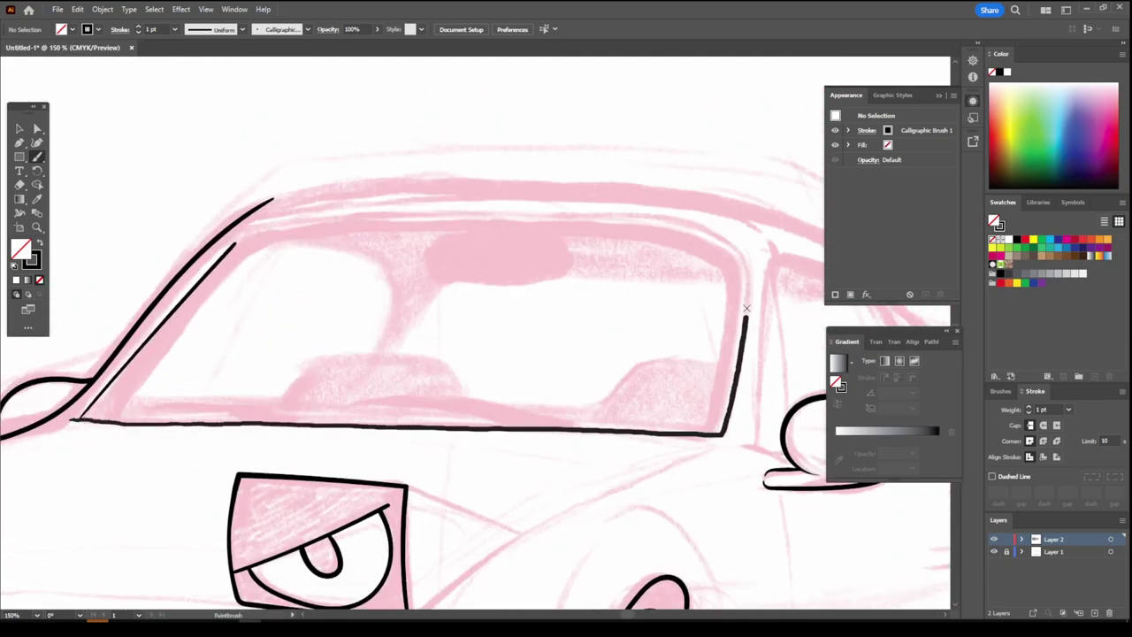
{"action": "left_click_drag", "start_coordinate": [470, 210], "coordinate": [258, 220]}
{"action": "scroll", "coordinate": [328, 505], "scroll_direction": "up", "scroll_amount": 2, "text": "alt"}
{"action": "scroll", "coordinate": [328, 505], "scroll_direction": "up", "scroll_amount": 1, "text": "alt"}
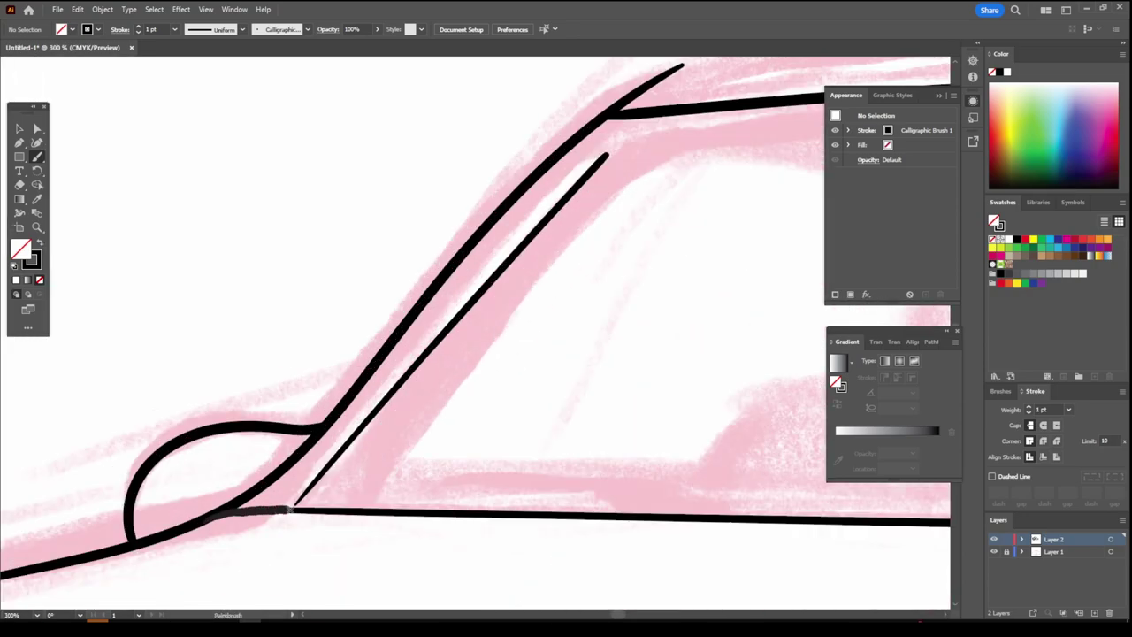
{"action": "scroll", "coordinate": [262, 537], "scroll_direction": "up", "scroll_amount": 1}
{"action": "left_click_drag", "start_coordinate": [496, 295], "coordinate": [597, 204]}
{"action": "scroll", "coordinate": [597, 204], "scroll_direction": "down", "scroll_amount": 2, "text": "alt"}
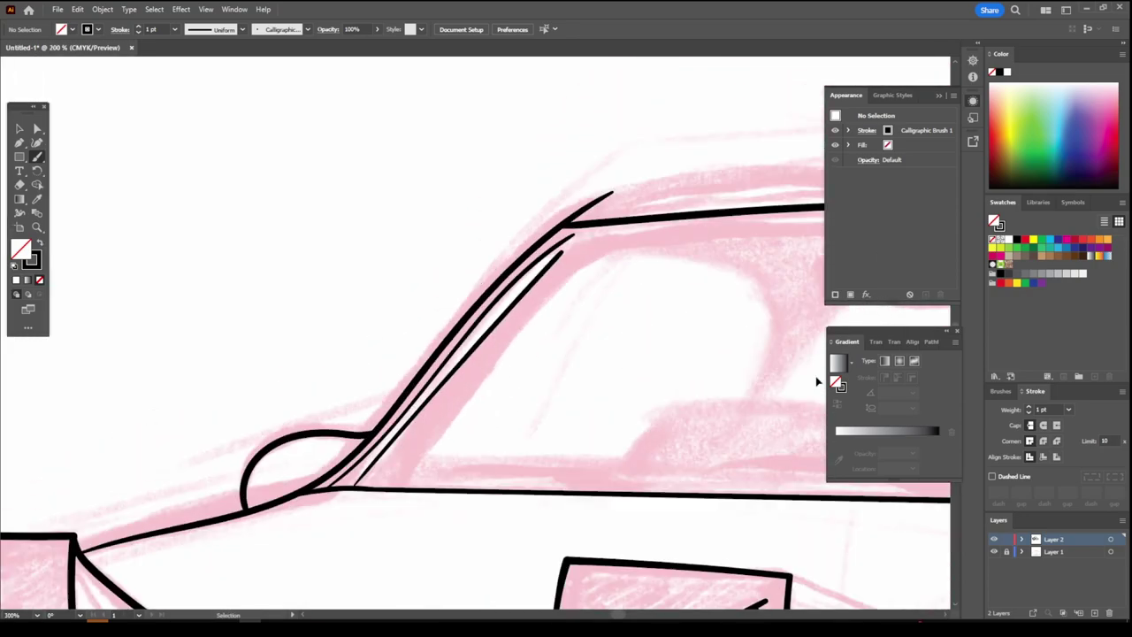
{"action": "scroll", "coordinate": [748, 361], "scroll_direction": "down", "scroll_amount": 1, "text": "alt"}
{"action": "scroll", "coordinate": [412, 286], "scroll_direction": "up", "scroll_amount": 2, "text": "alt"}
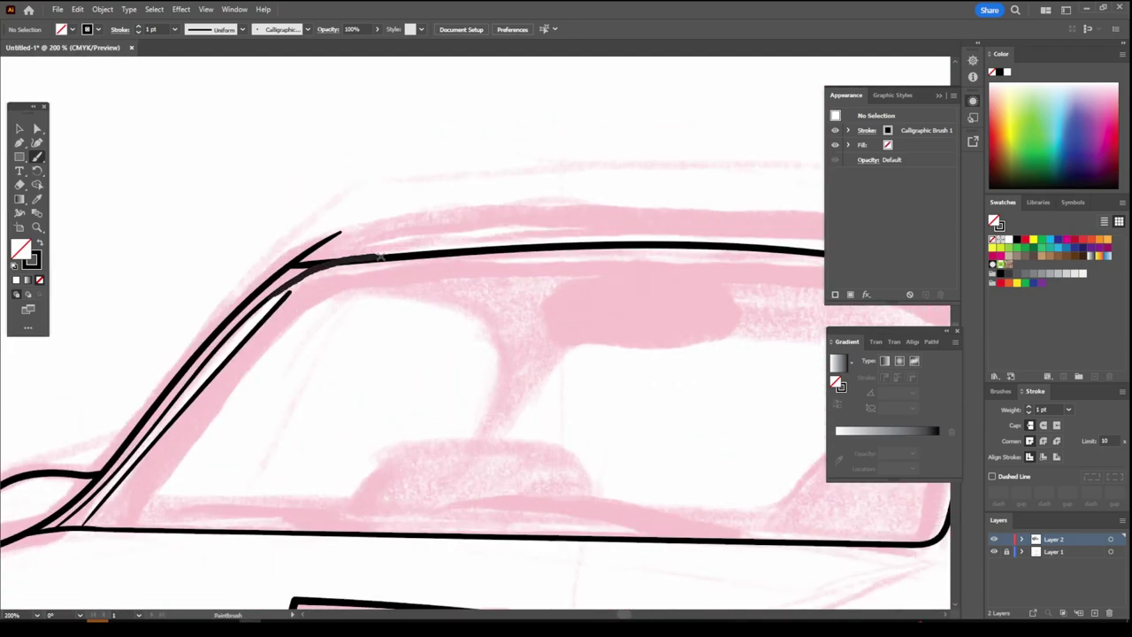
{"action": "scroll", "coordinate": [506, 484], "scroll_direction": "right", "scroll_amount": 3}
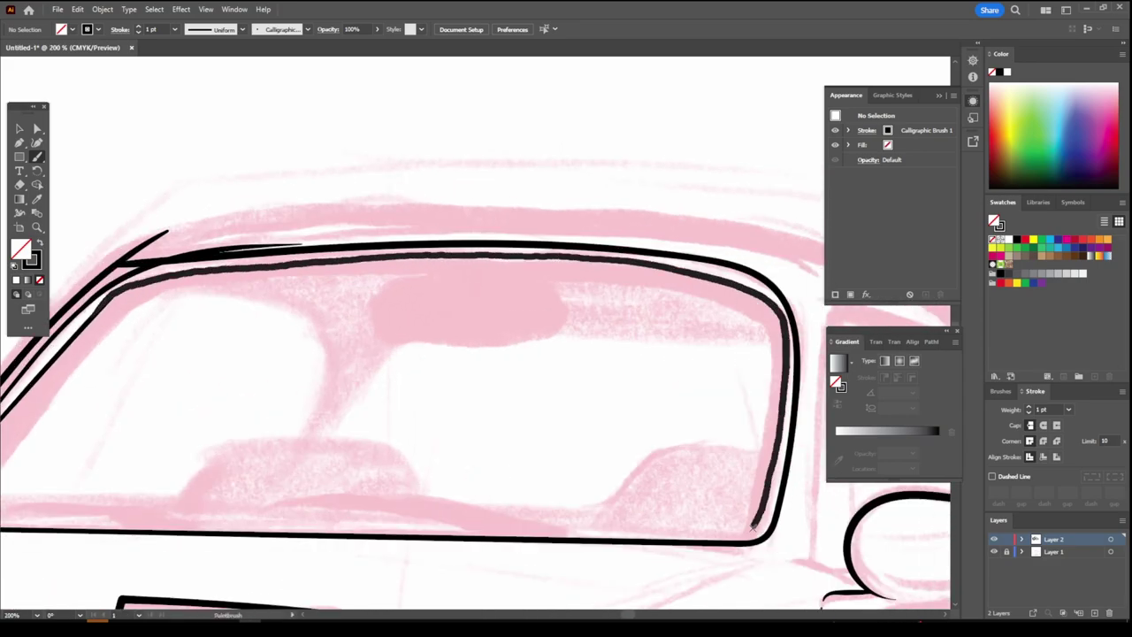
{"action": "scroll", "coordinate": [677, 561], "scroll_direction": "down", "scroll_amount": 2, "text": "alt"}
{"action": "scroll", "coordinate": [532, 452], "scroll_direction": "up", "scroll_amount": 2, "text": "alt"}
Step: Ink the bottom edge of the side window
{"action": "left_click_drag", "start_coordinate": [477, 426], "coordinate": [400, 427]}
{"action": "scroll", "coordinate": [400, 427], "scroll_direction": "down", "scroll_amount": 3, "text": "alt"}
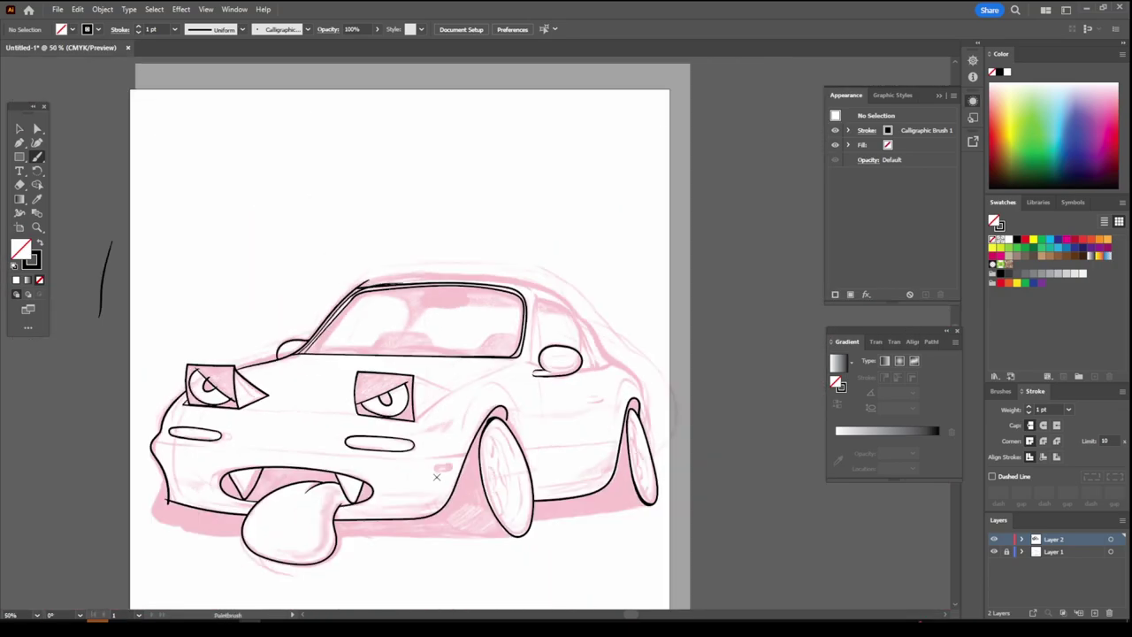
{"action": "scroll", "coordinate": [437, 475], "scroll_direction": "up", "scroll_amount": 2, "text": "alt"}
{"action": "scroll", "coordinate": [478, 577], "scroll_direction": "up", "scroll_amount": 2, "text": "alt"}
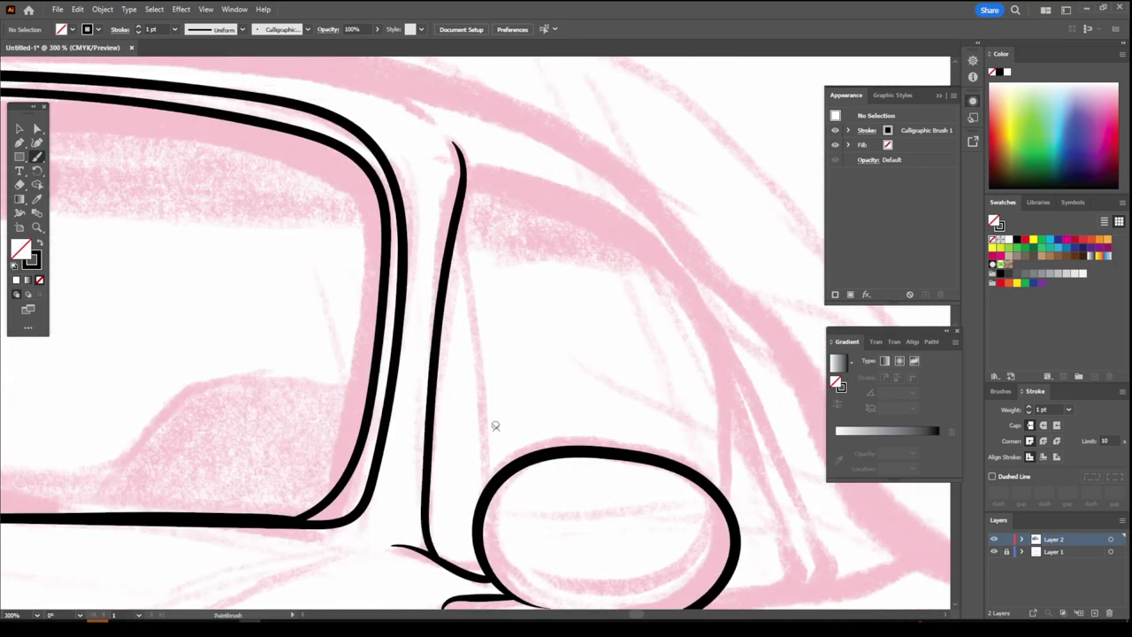
Step: Outline the tall pointed side mirror and the line at its base
{"action": "left_click_drag", "start_coordinate": [425, 468], "coordinate": [480, 515]}
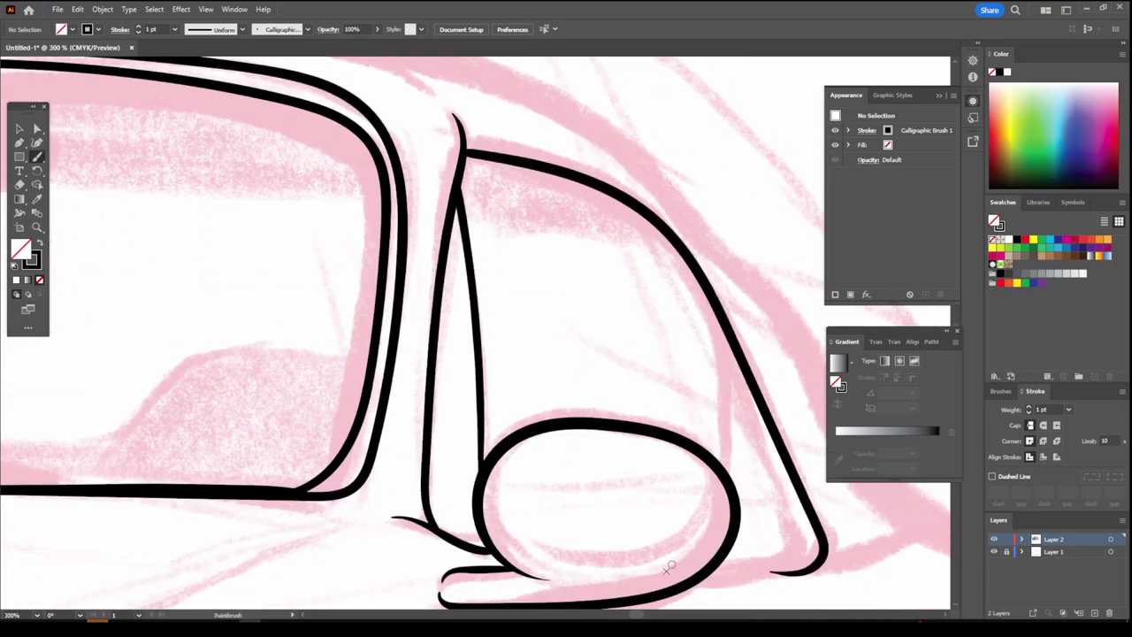
{"action": "left_click_drag", "start_coordinate": [608, 215], "coordinate": [816, 555]}
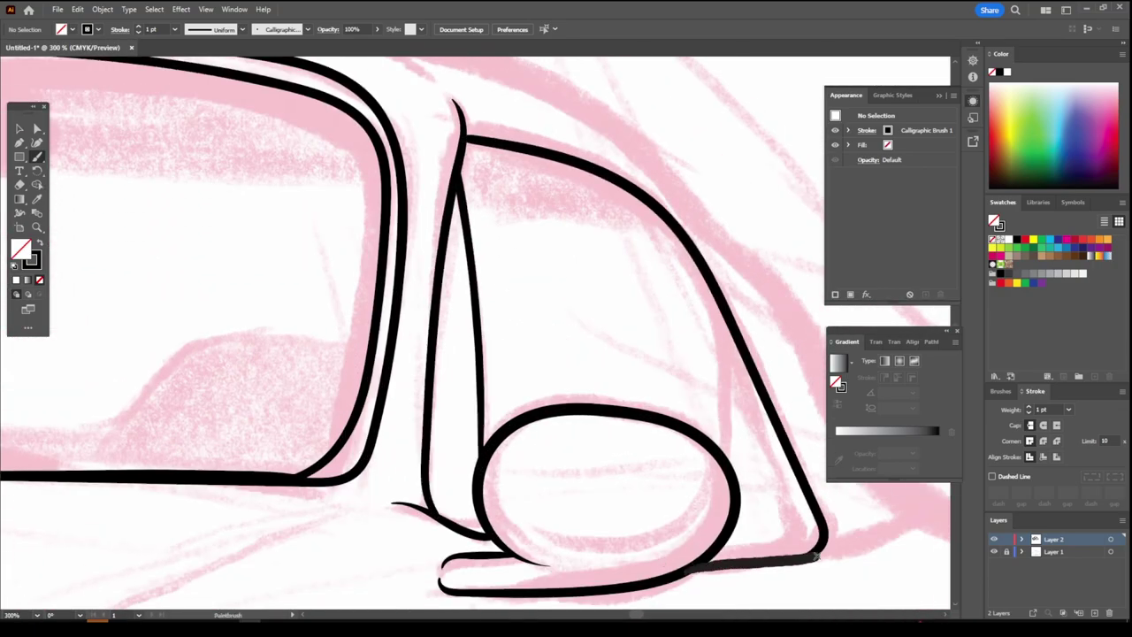
{"action": "left_click_drag", "start_coordinate": [653, 219], "coordinate": [720, 564]}
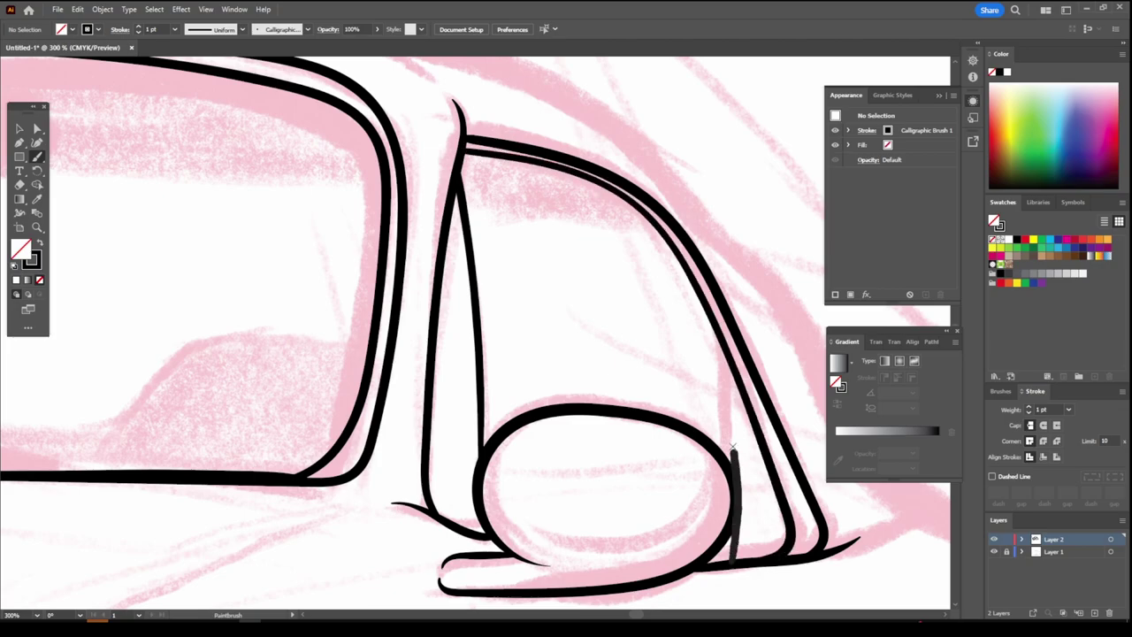
{"action": "scroll", "coordinate": [733, 449], "scroll_direction": "down", "scroll_amount": 2}
{"action": "scroll", "coordinate": [531, 353], "scroll_direction": "down", "scroll_amount": 2}
{"action": "scroll", "coordinate": [176, 256], "scroll_direction": "up", "scroll_amount": 1}
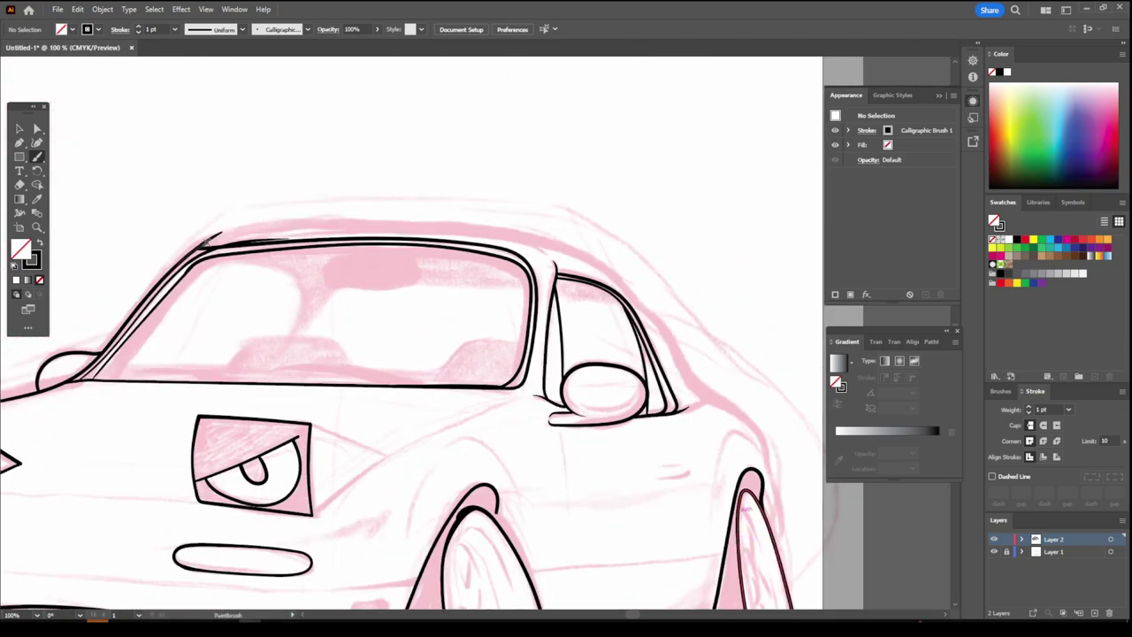
{"action": "scroll", "coordinate": [606, 335], "scroll_direction": "up", "scroll_amount": 3}
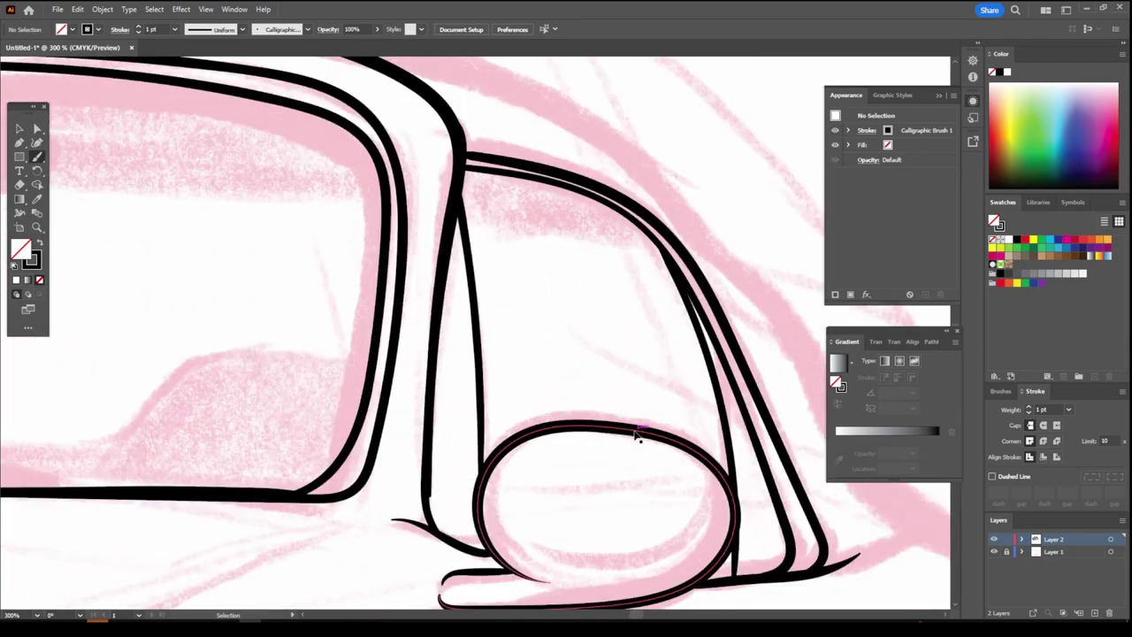
{"action": "left_click_drag", "start_coordinate": [428, 466], "coordinate": [428, 409]}
{"action": "scroll", "coordinate": [688, 534], "scroll_direction": "down", "scroll_amount": 2}
Step: Ink the line from the roof end to the pillar top and outline the rear pillar
{"action": "left_click_drag", "start_coordinate": [351, 169], "coordinate": [752, 432]}
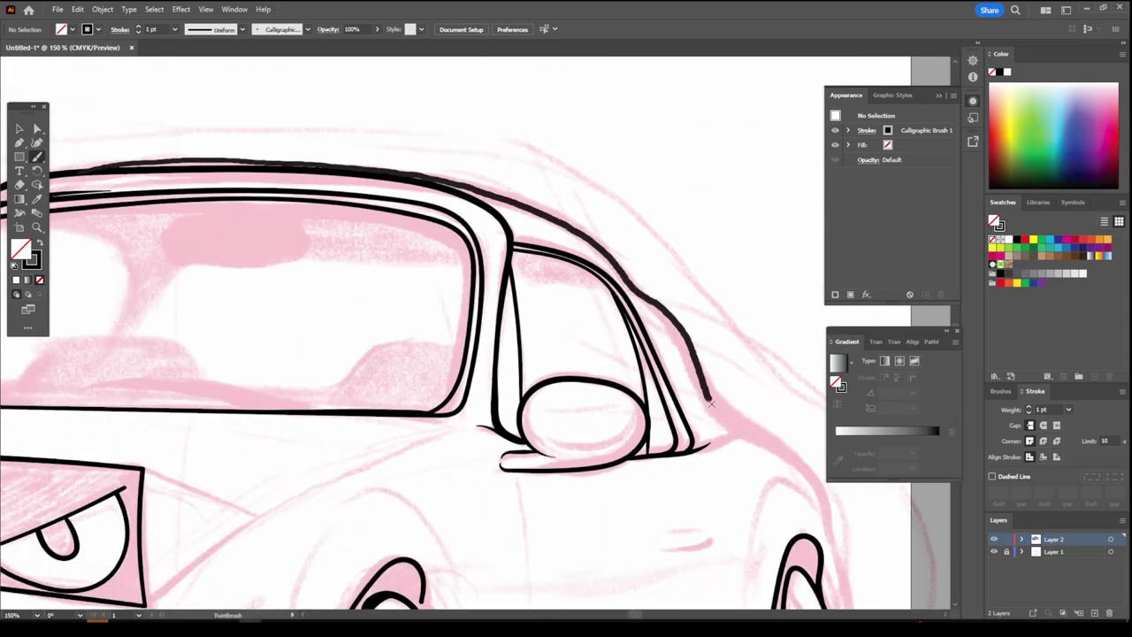
{"action": "scroll", "coordinate": [740, 427], "scroll_direction": "down", "scroll_amount": 2}
{"action": "scroll", "coordinate": [740, 427], "scroll_direction": "up", "scroll_amount": 3}
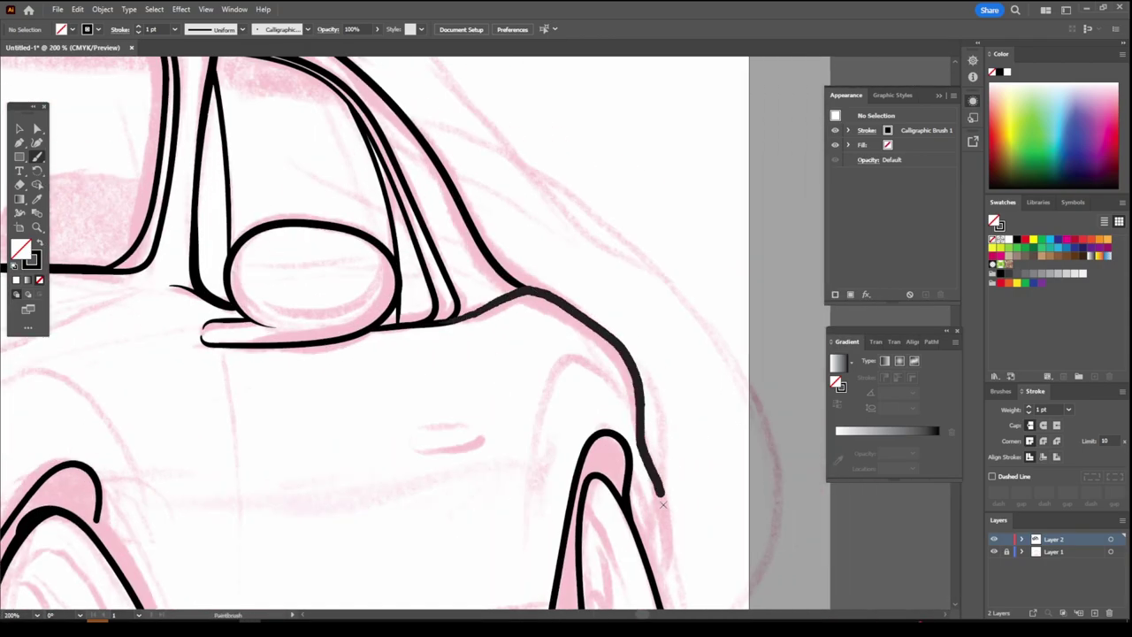
{"action": "key", "text": "ctrl+z"}
{"action": "scroll", "coordinate": [784, 579], "scroll_direction": "down", "scroll_amount": 3}
{"action": "scroll", "coordinate": [666, 524], "scroll_direction": "up", "scroll_amount": 3}
{"action": "left_click_drag", "start_coordinate": [548, 341], "coordinate": [548, 341]}
{"action": "scroll", "coordinate": [547, 341], "scroll_direction": "down", "scroll_amount": 1}
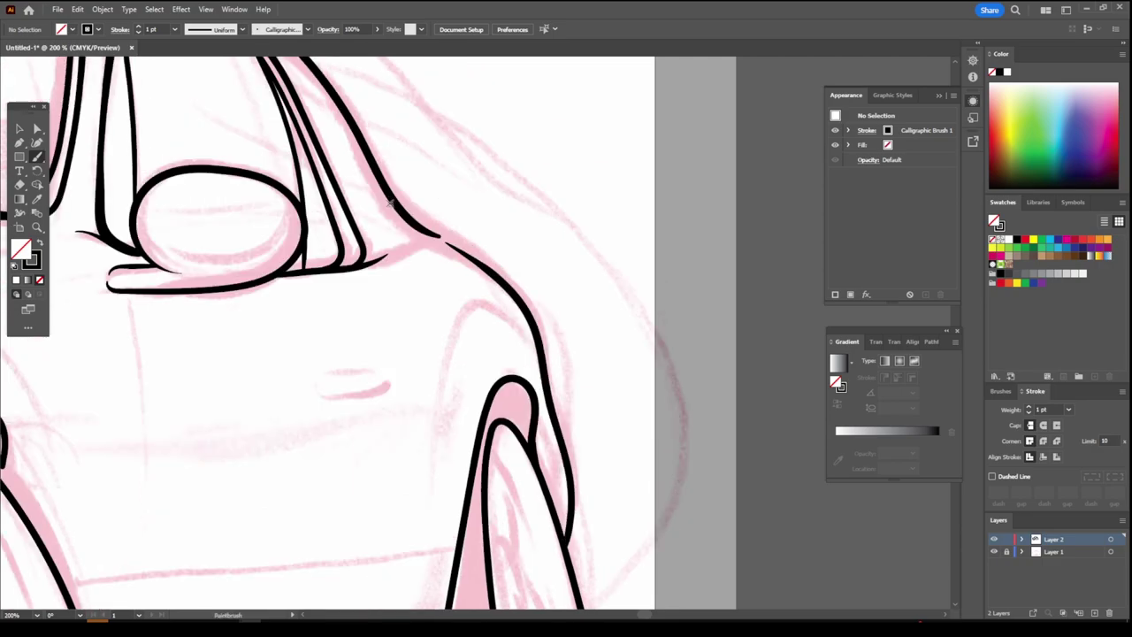
{"action": "scroll", "coordinate": [547, 341], "scroll_direction": "up", "scroll_amount": 3}
{"action": "left_click_drag", "start_coordinate": [605, 539], "coordinate": [589, 485]}
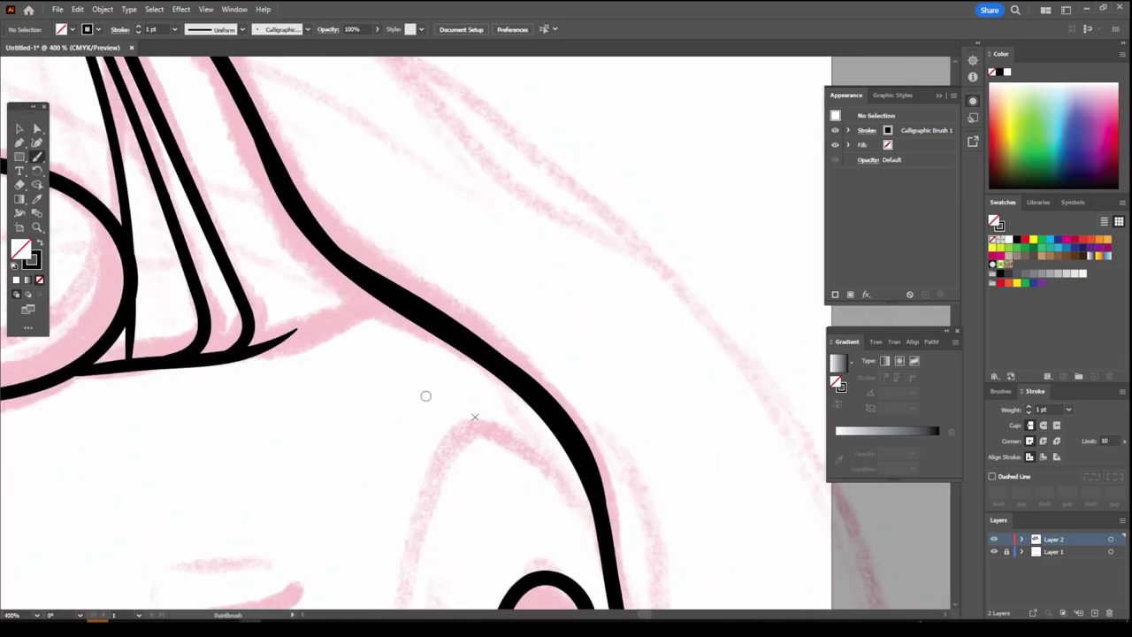
{"action": "scroll", "coordinate": [425, 394], "scroll_direction": "down", "scroll_amount": 2}
{"action": "scroll", "coordinate": [677, 462], "scroll_direction": "up", "scroll_amount": 2}
{"action": "left_click_drag", "start_coordinate": [450, 433], "coordinate": [602, 610]}
{"action": "scroll", "coordinate": [601, 610], "scroll_direction": "down", "scroll_amount": 2}
{"action": "scroll", "coordinate": [297, 495], "scroll_direction": "up", "scroll_amount": 2}
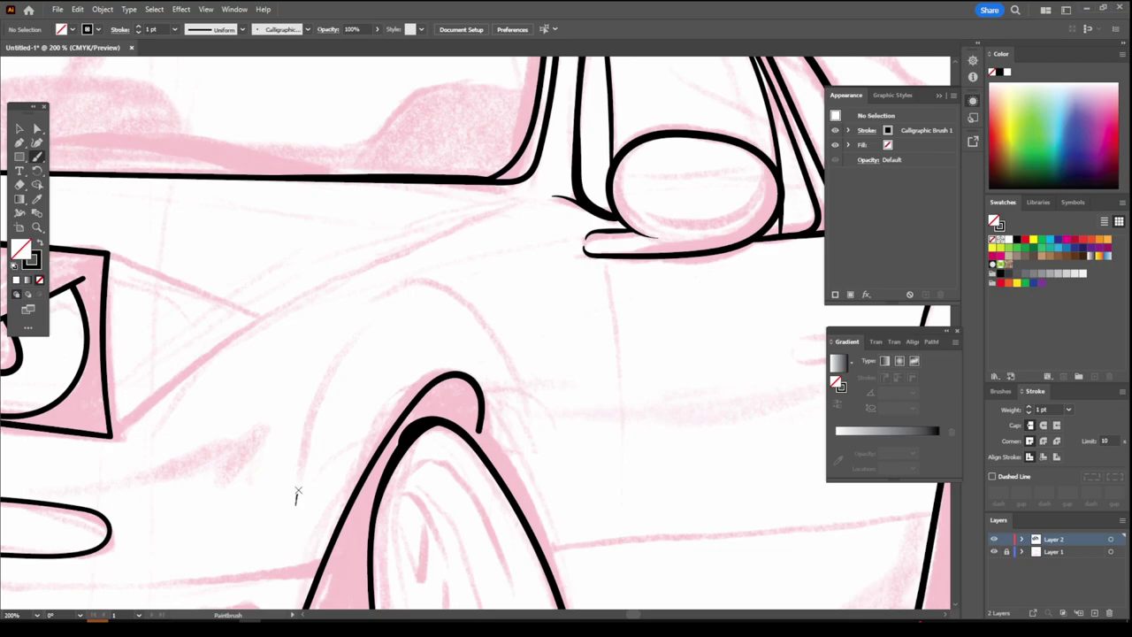
Step: Ink the front fender arch and a long stroke over the wheel arch
{"action": "left_click_drag", "start_coordinate": [495, 333], "coordinate": [495, 334]}
{"action": "scroll", "coordinate": [495, 333], "scroll_direction": "down", "scroll_amount": 3}
{"action": "scroll", "coordinate": [371, 336], "scroll_direction": "up", "scroll_amount": 3}
{"action": "scroll", "coordinate": [371, 336], "scroll_direction": "up", "scroll_amount": 1}
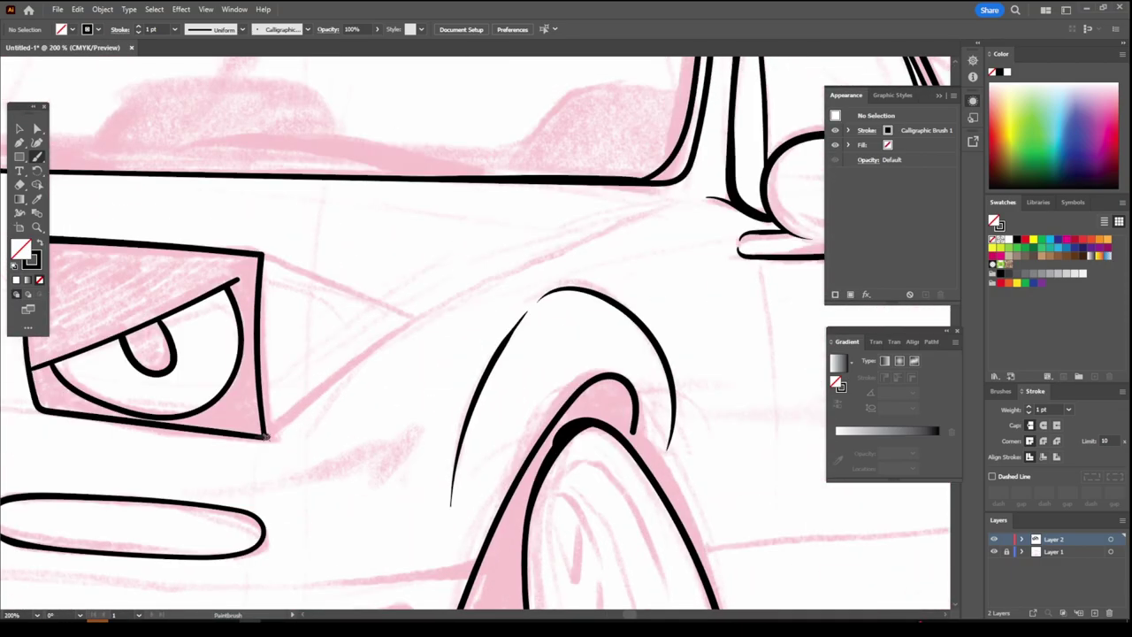
{"action": "left_click_drag", "start_coordinate": [264, 436], "coordinate": [681, 200]}
{"action": "scroll", "coordinate": [336, 466], "scroll_direction": "up", "scroll_amount": 1}
Step: Ink the eye box top edge and the horizontal hood line under the eyes
{"action": "left_click_drag", "start_coordinate": [387, 224], "coordinate": [673, 305]}
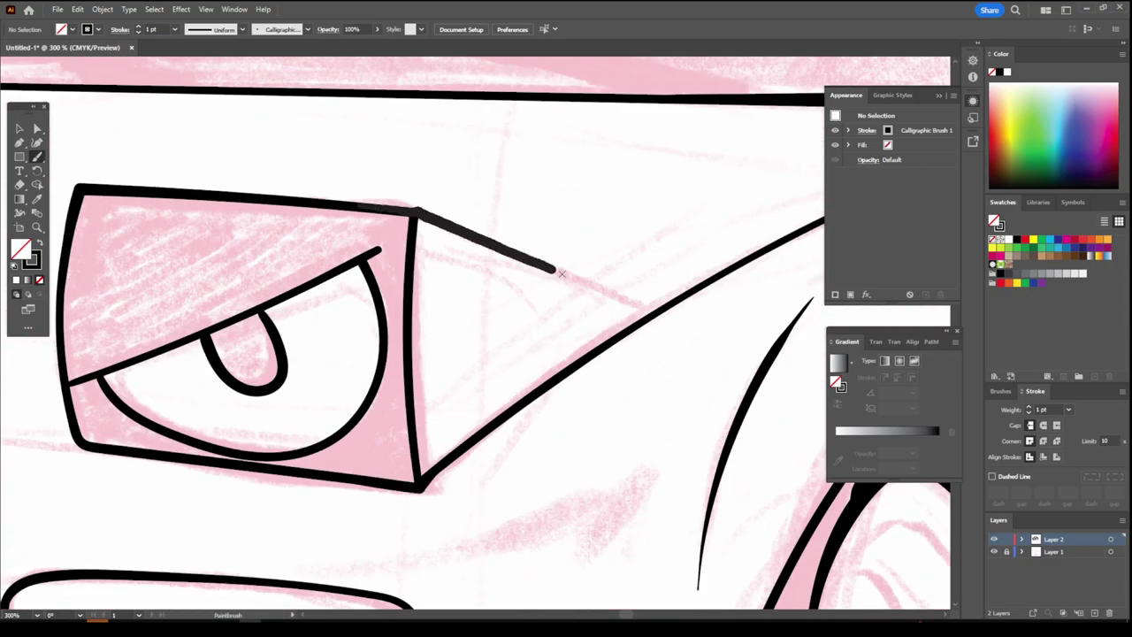
{"action": "scroll", "coordinate": [673, 305], "scroll_direction": "down", "scroll_amount": 2}
{"action": "scroll", "coordinate": [662, 435], "scroll_direction": "up", "scroll_amount": 2}
{"action": "left_click_drag", "start_coordinate": [133, 382], "coordinate": [766, 421]}
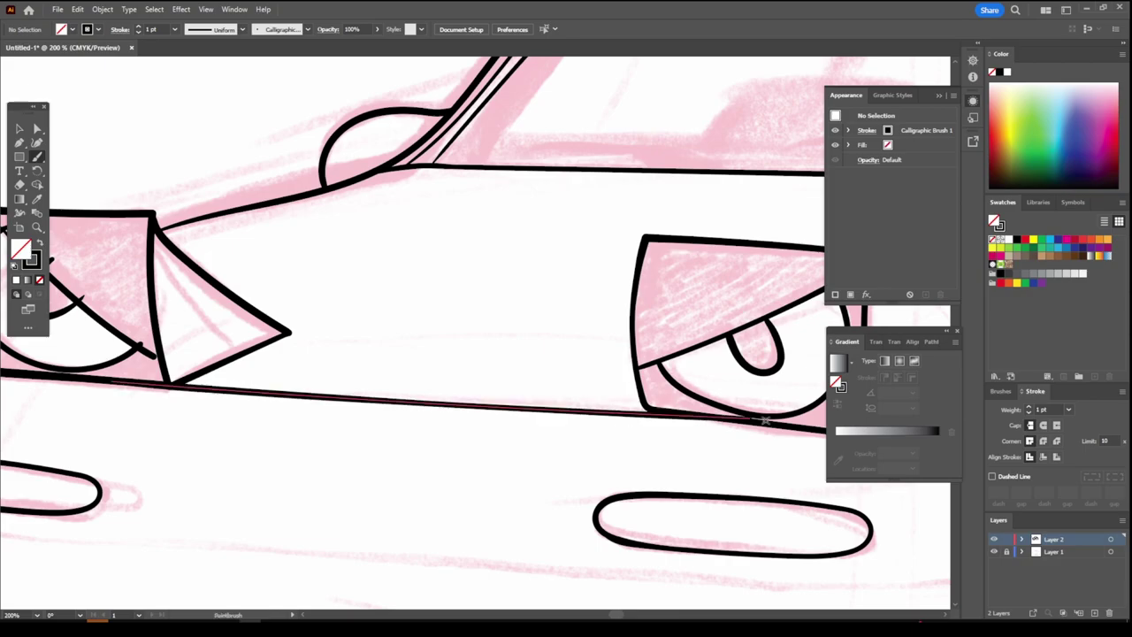
{"action": "scroll", "coordinate": [766, 421], "scroll_direction": "down", "scroll_amount": 2}
{"action": "scroll", "coordinate": [672, 502], "scroll_direction": "up", "scroll_amount": 1}
{"action": "scroll", "coordinate": [672, 501], "scroll_direction": "up", "scroll_amount": 1}
{"action": "scroll", "coordinate": [672, 501], "scroll_direction": "up", "scroll_amount": 2}
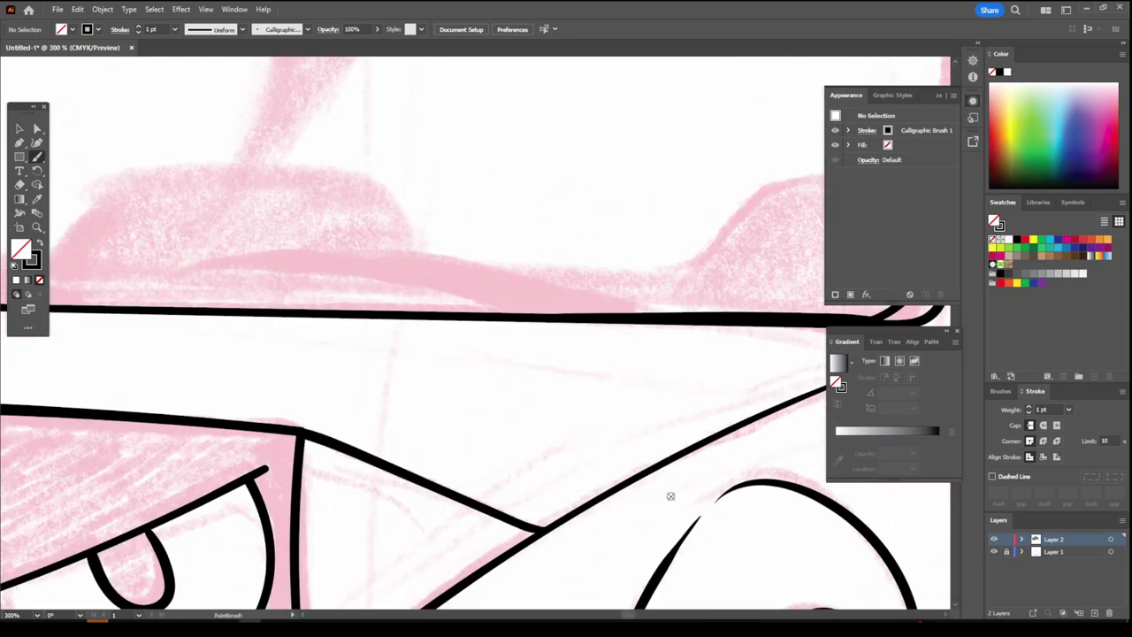
{"action": "scroll", "coordinate": [670, 493], "scroll_direction": "up", "scroll_amount": 1}
Step: Ink the windshield's bottom edge with a curved dashboard stroke
{"action": "left_click_drag", "start_coordinate": [168, 316], "coordinate": [398, 329]}
{"action": "left_click_drag", "start_coordinate": [154, 320], "coordinate": [492, 323]}
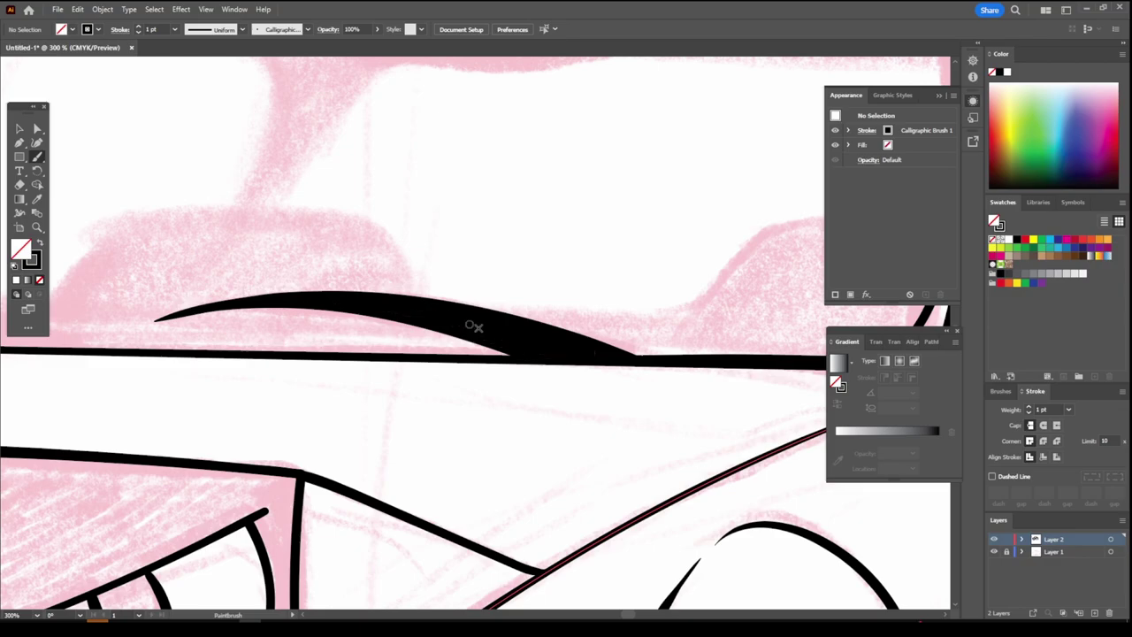
{"action": "scroll", "coordinate": [602, 373], "scroll_direction": "down", "scroll_amount": 1}
{"action": "left_click_drag", "start_coordinate": [133, 324], "coordinate": [357, 341]}
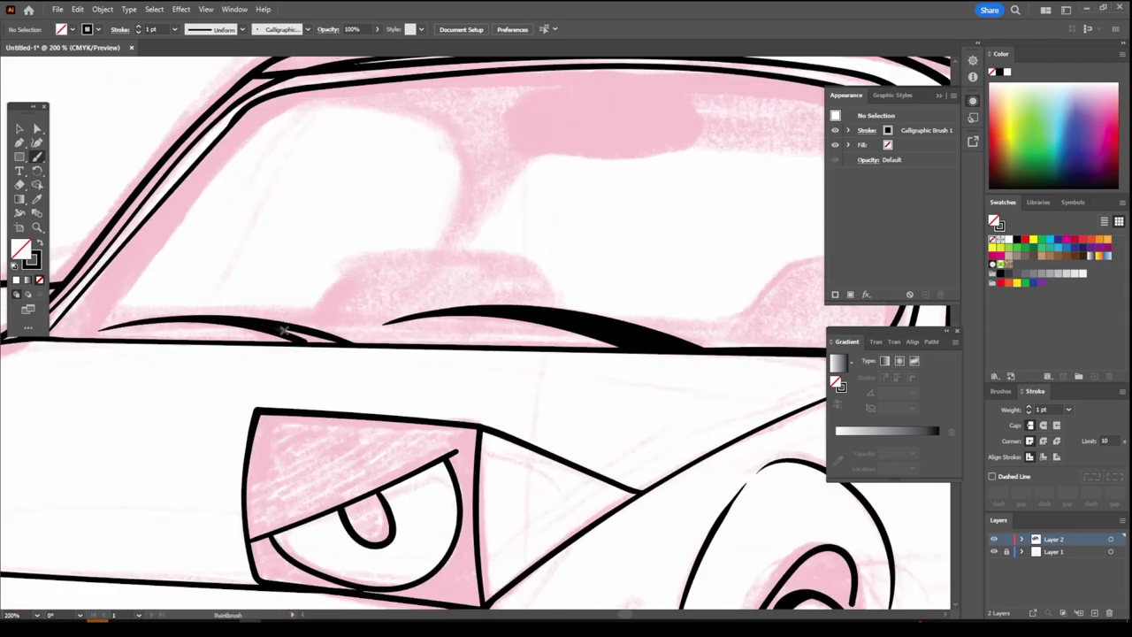
Step: Draw the rear-view mirror as a closed shape with black fill and no stroke
{"action": "key", "text": "ctrl+0"}
{"action": "scroll", "coordinate": [418, 290], "scroll_direction": "up", "scroll_amount": 5}
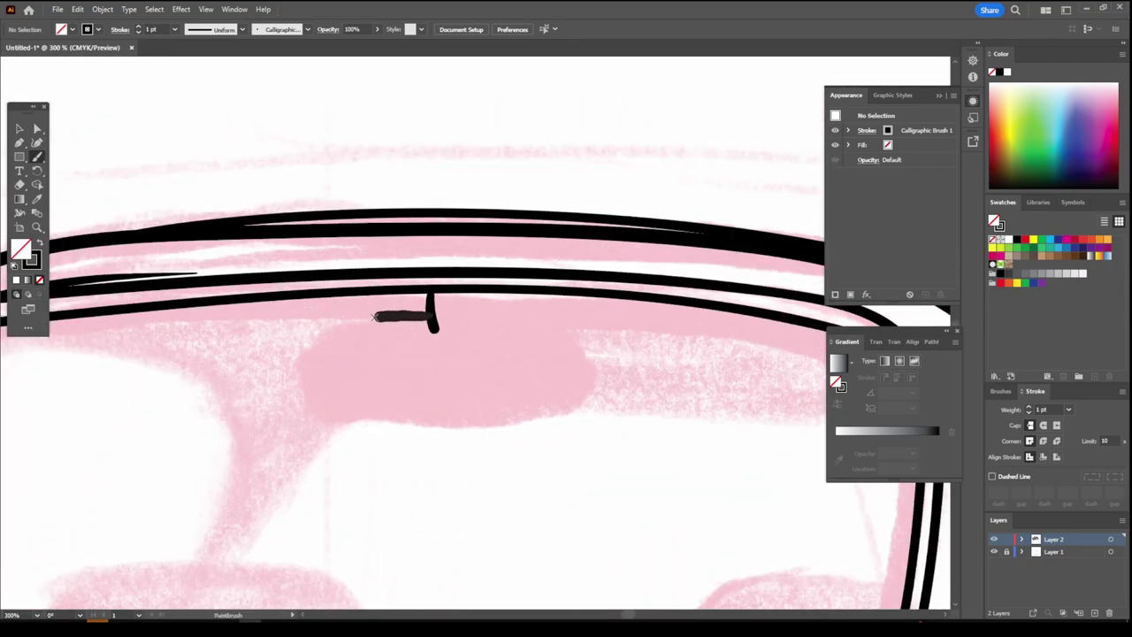
{"action": "left_click_drag", "start_coordinate": [375, 317], "coordinate": [395, 319]}
{"action": "left_click", "coordinate": [38, 241]}
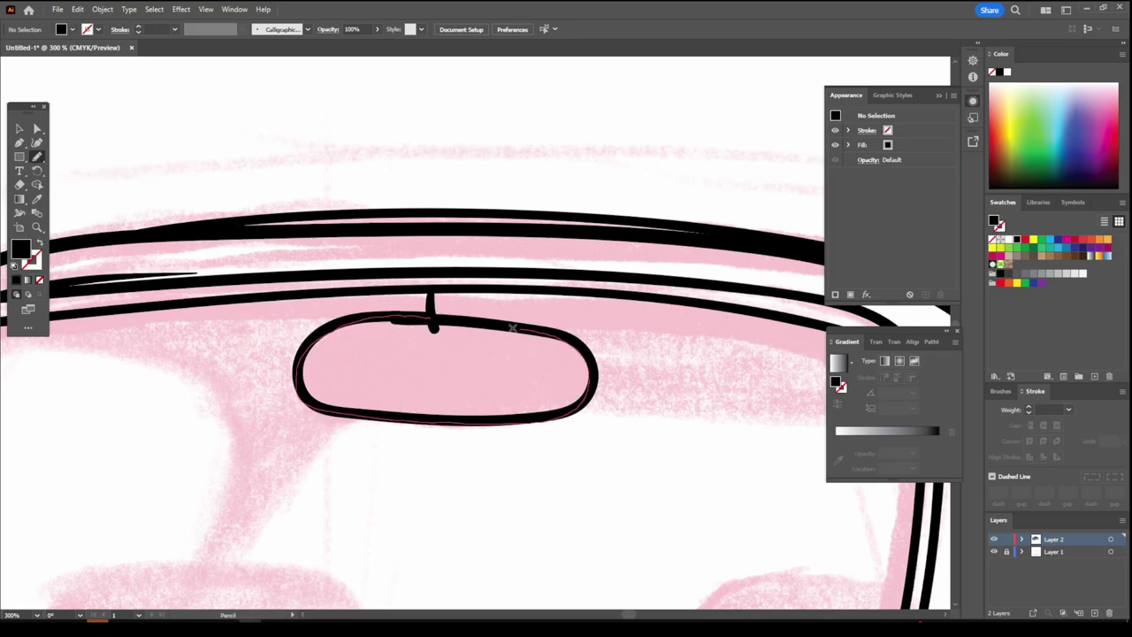
Step: Add solid black Pencil shapes for the upper eyelids, eye boxes and underbody shadow
{"action": "scroll", "coordinate": [513, 328], "scroll_direction": "down", "scroll_amount": 3}
{"action": "scroll", "coordinate": [646, 576], "scroll_direction": "up", "scroll_amount": 3}
{"action": "scroll", "coordinate": [562, 549], "scroll_direction": "down", "scroll_amount": 1}
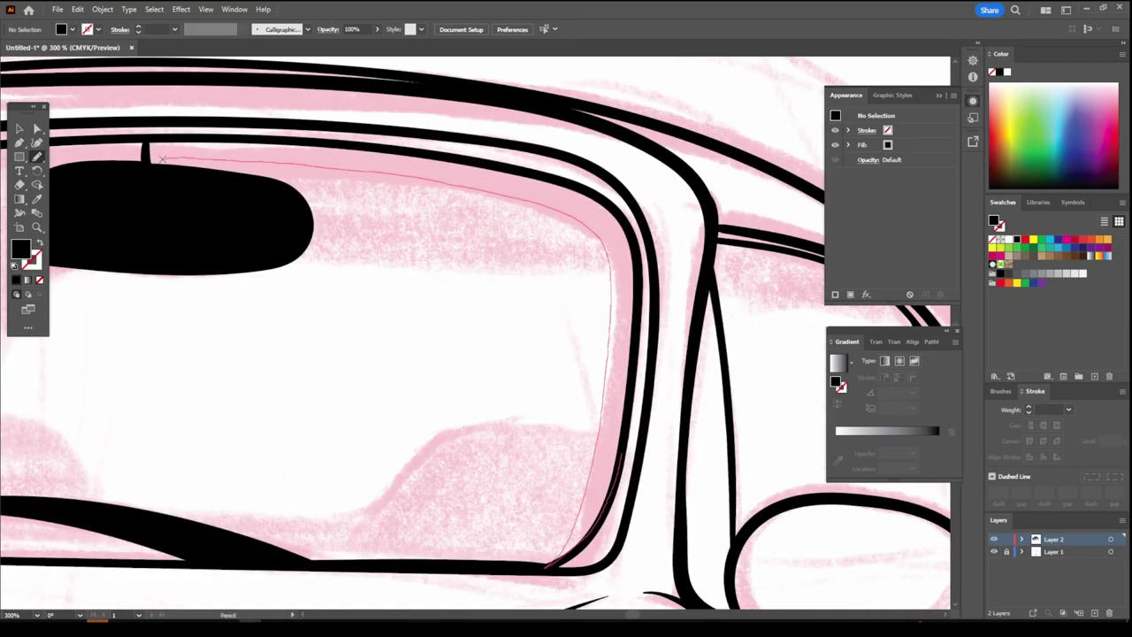
{"action": "scroll", "coordinate": [581, 191], "scroll_direction": "down", "scroll_amount": 3}
{"action": "scroll", "coordinate": [622, 452], "scroll_direction": "up", "scroll_amount": 2}
{"action": "scroll", "coordinate": [622, 452], "scroll_direction": "up", "scroll_amount": 2}
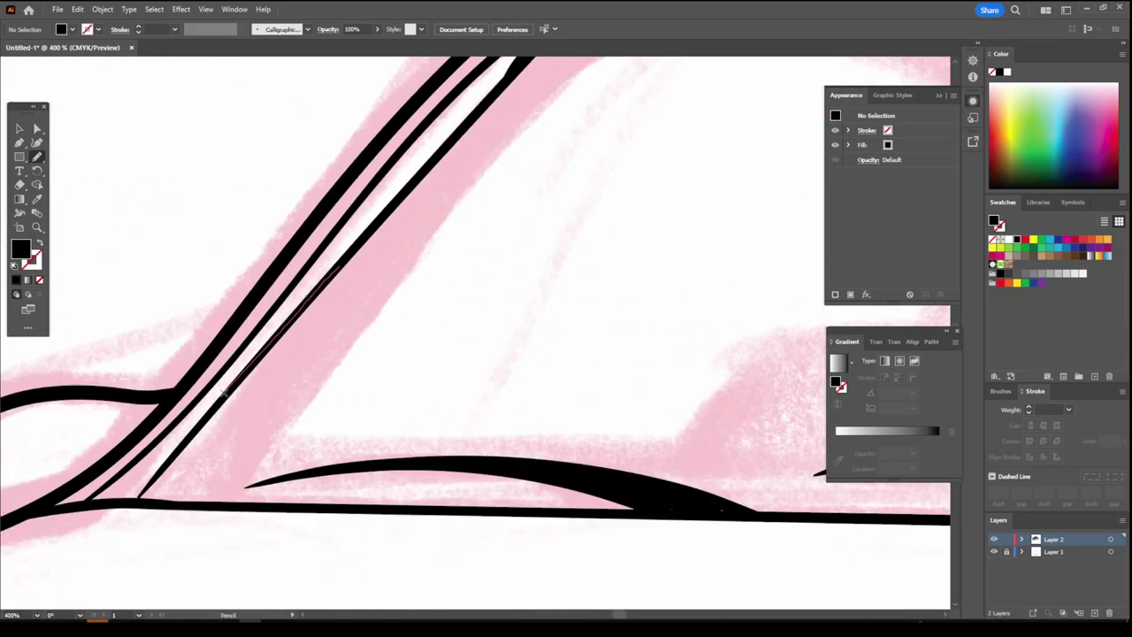
{"action": "scroll", "coordinate": [426, 487], "scroll_direction": "down", "scroll_amount": 1}
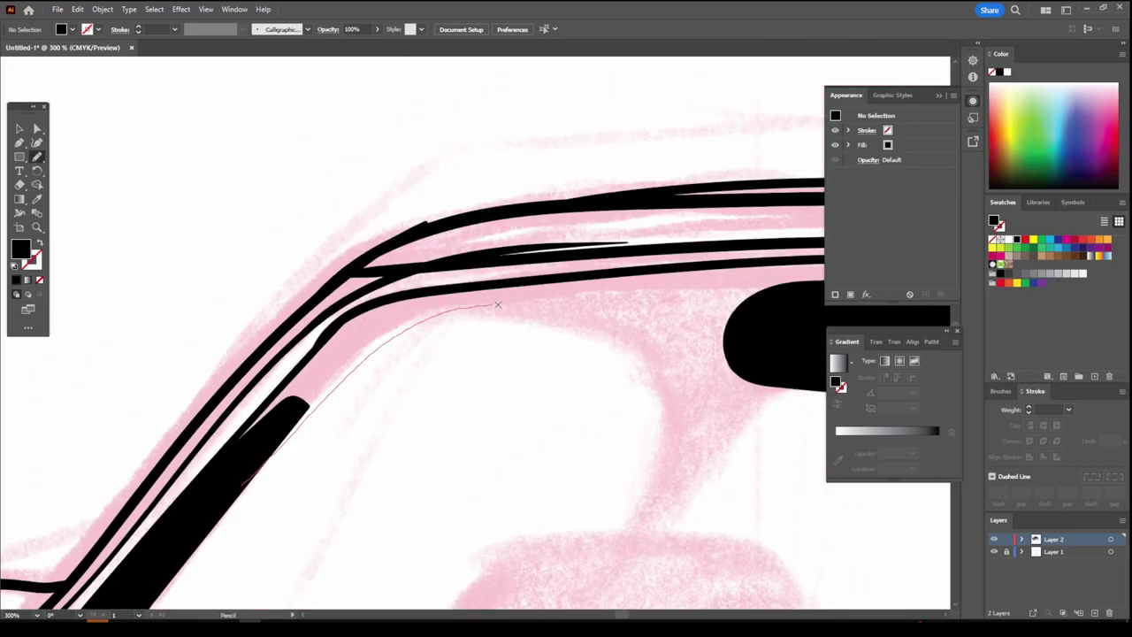
{"action": "scroll", "coordinate": [271, 498], "scroll_direction": "up", "scroll_amount": 2}
{"action": "scroll", "coordinate": [596, 437], "scroll_direction": "up", "scroll_amount": 2}
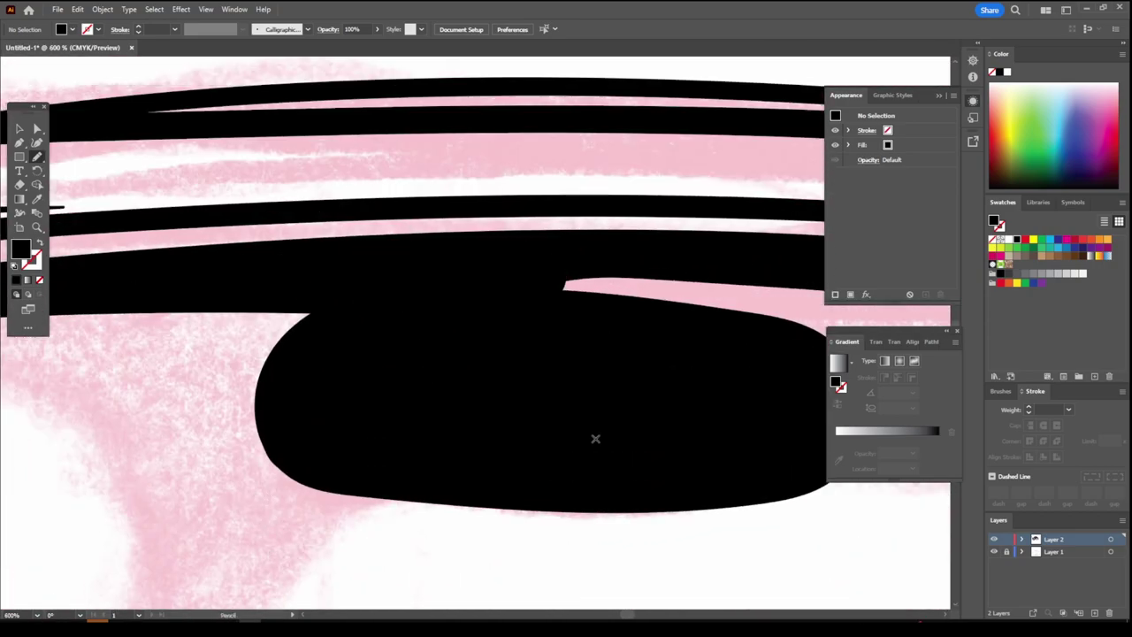
{"action": "scroll", "coordinate": [245, 309], "scroll_direction": "down", "scroll_amount": 2}
{"action": "scroll", "coordinate": [355, 408], "scroll_direction": "down", "scroll_amount": 3}
{"action": "scroll", "coordinate": [315, 322], "scroll_direction": "up", "scroll_amount": 1}
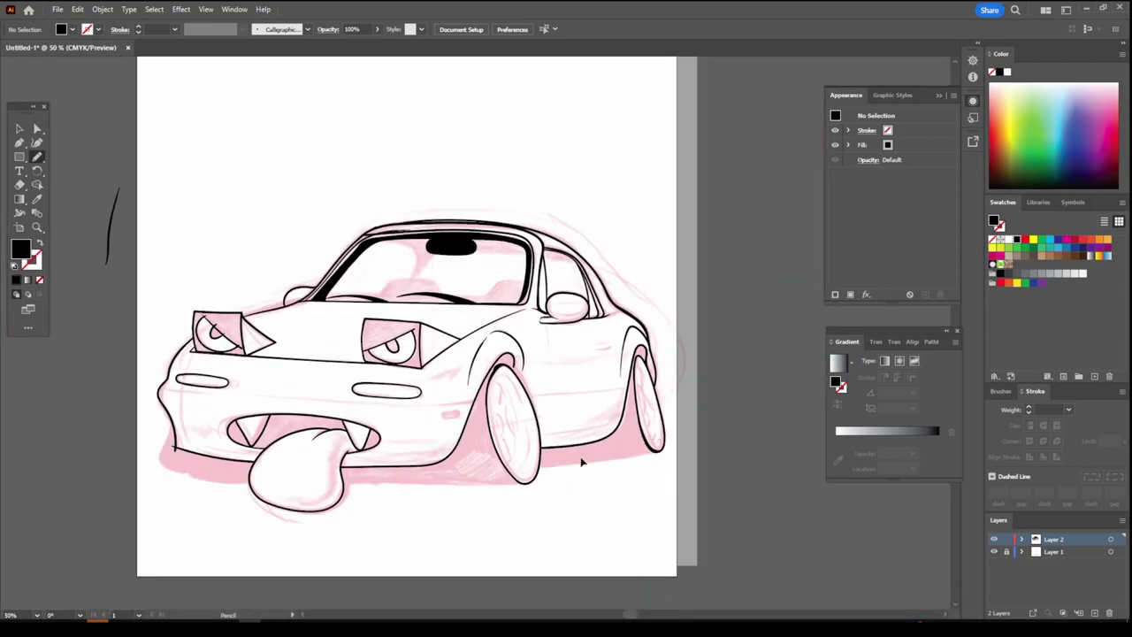
{"action": "scroll", "coordinate": [316, 321], "scroll_direction": "up", "scroll_amount": 2}
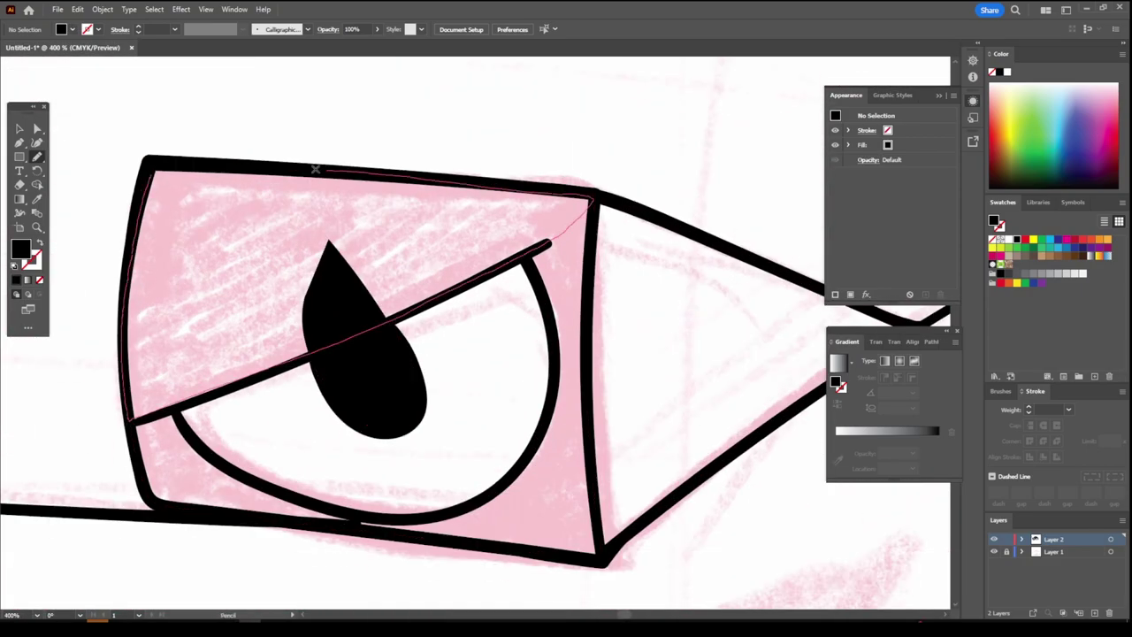
{"action": "left_click_drag", "start_coordinate": [315, 168], "coordinate": [316, 169]}
{"action": "left_click_drag", "start_coordinate": [518, 235], "coordinate": [545, 308]}
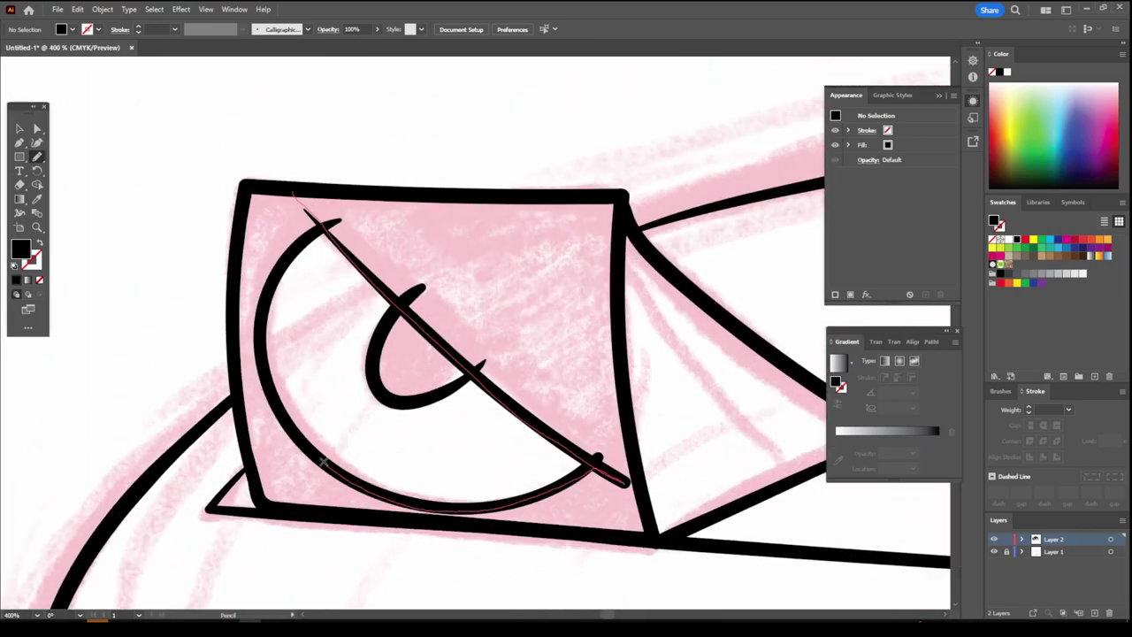
{"action": "left_click_drag", "start_coordinate": [589, 538], "coordinate": [300, 186]}
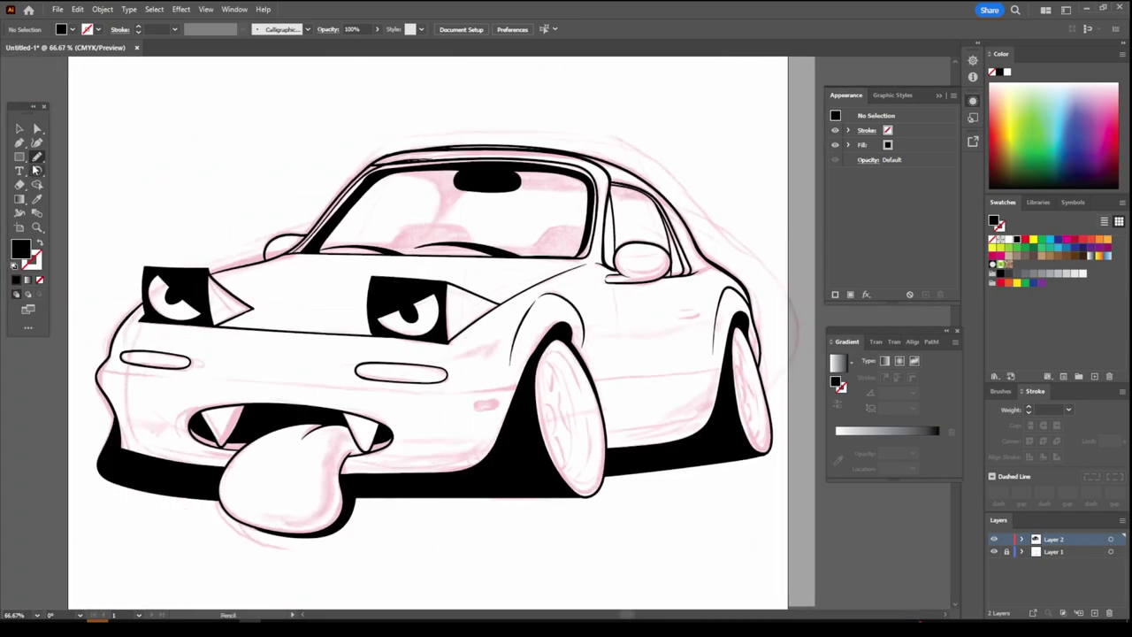
Step: Ink the headlight's top outline with a black Paintbrush stroke and no fill
{"action": "left_click", "coordinate": [36, 168]}
{"action": "scroll", "coordinate": [495, 424], "scroll_direction": "up", "scroll_amount": 5}
{"action": "key", "text": "shift+x"}
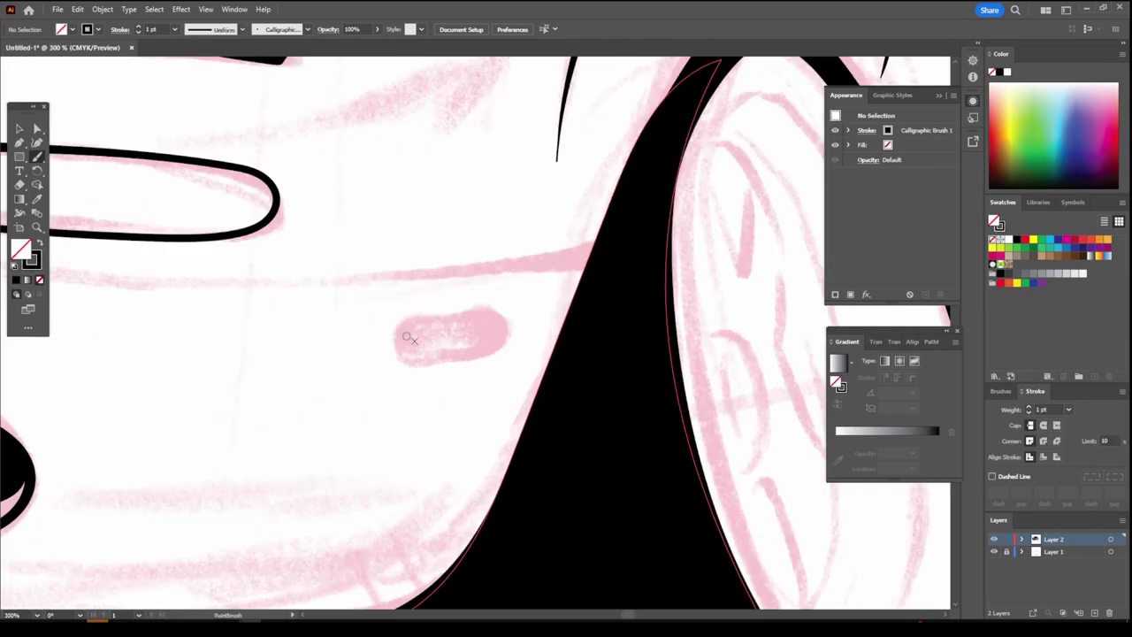
{"action": "left_click_drag", "start_coordinate": [503, 314], "coordinate": [403, 321]}
{"action": "scroll", "coordinate": [378, 412], "scroll_direction": "down", "scroll_amount": 3}
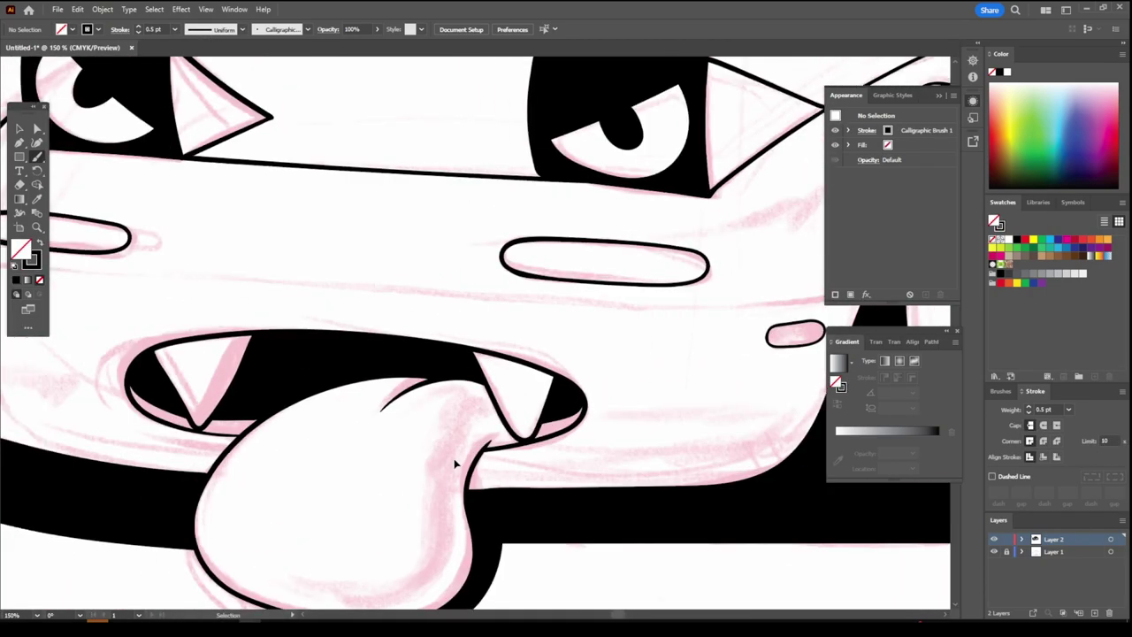
{"action": "scroll", "coordinate": [455, 462], "scroll_direction": "down", "scroll_amount": 2}
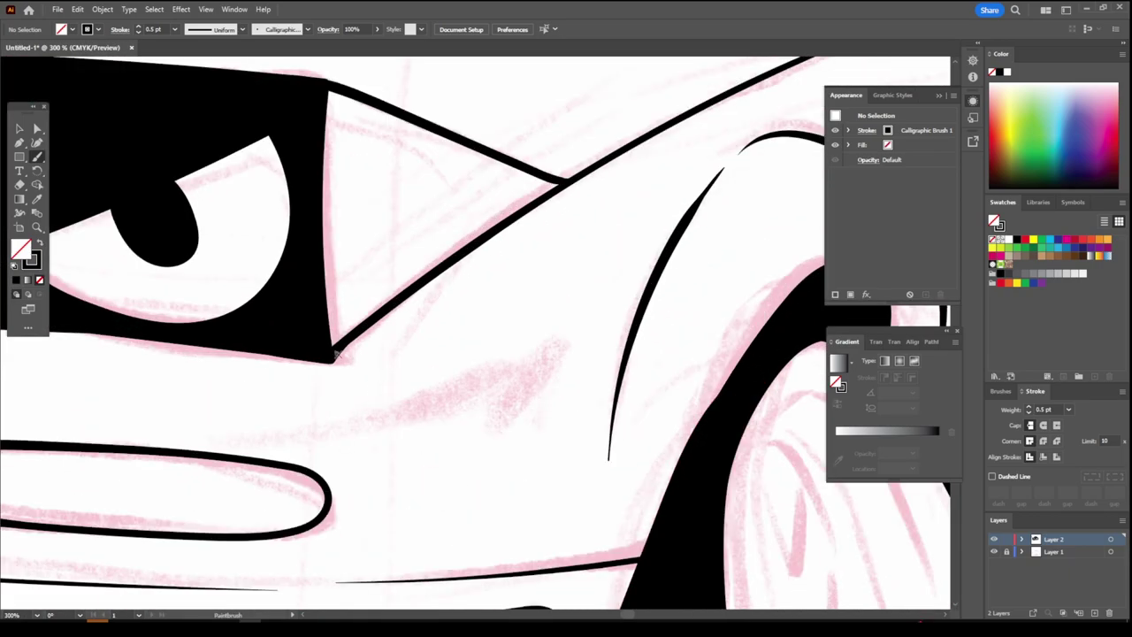
Step: Ink a curved line from the eye corner and the long door line along the body
{"action": "left_click_drag", "start_coordinate": [336, 355], "coordinate": [493, 545]}
{"action": "scroll", "coordinate": [492, 545], "scroll_direction": "down", "scroll_amount": 5}
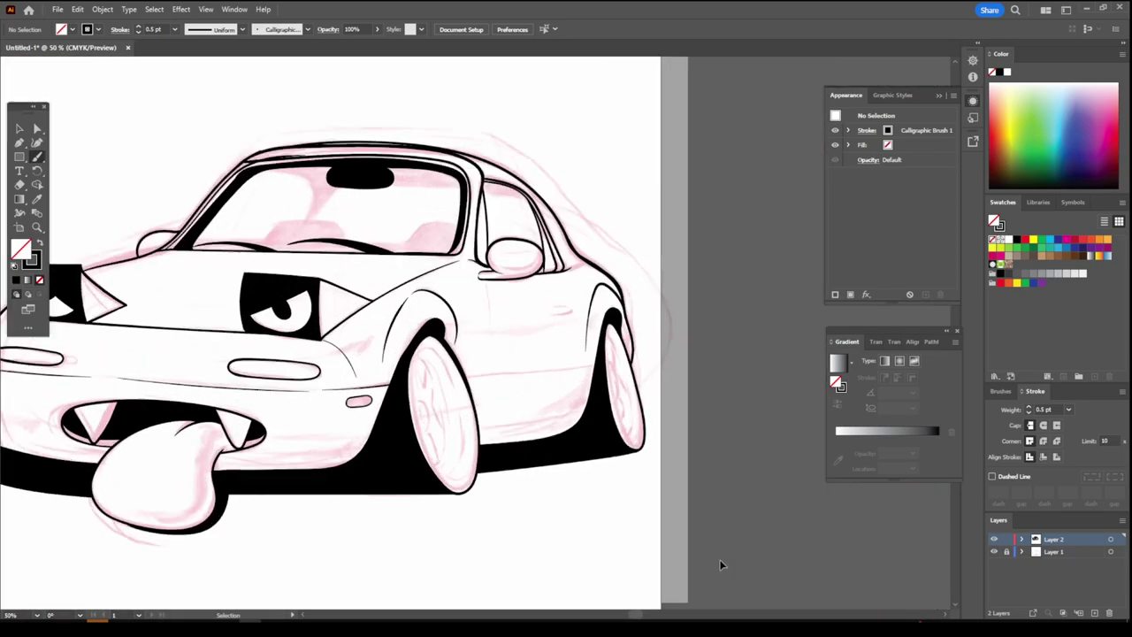
{"action": "scroll", "coordinate": [719, 559], "scroll_direction": "up", "scroll_amount": 4}
{"action": "left_click_drag", "start_coordinate": [316, 450], "coordinate": [699, 423]}
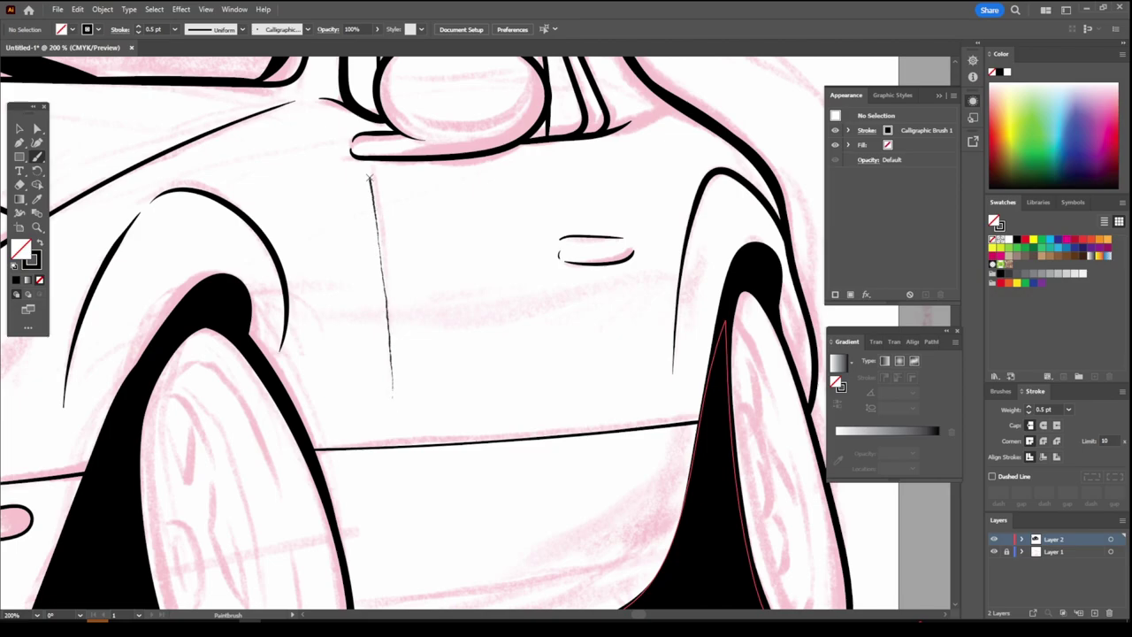
{"action": "scroll", "coordinate": [370, 177], "scroll_direction": "down", "scroll_amount": 5}
{"action": "scroll", "coordinate": [496, 371], "scroll_direction": "up", "scroll_amount": 5}
{"action": "scroll", "coordinate": [565, 471], "scroll_direction": "down", "scroll_amount": 5}
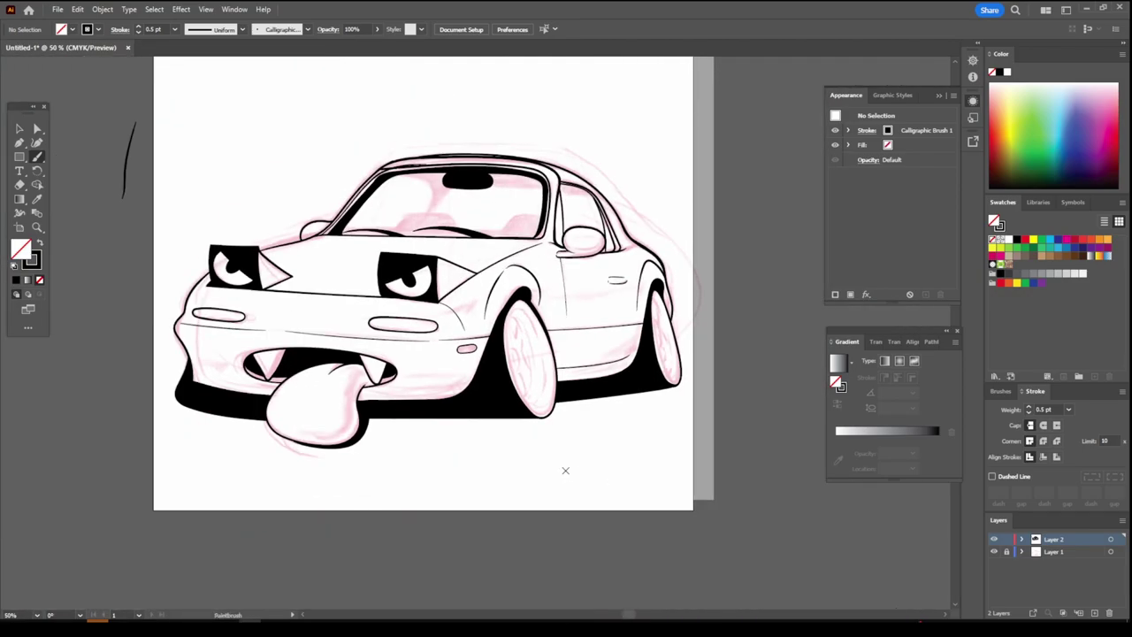
{"action": "scroll", "coordinate": [565, 470], "scroll_direction": "up", "scroll_amount": 2}
{"action": "scroll", "coordinate": [687, 522], "scroll_direction": "up", "scroll_amount": 3}
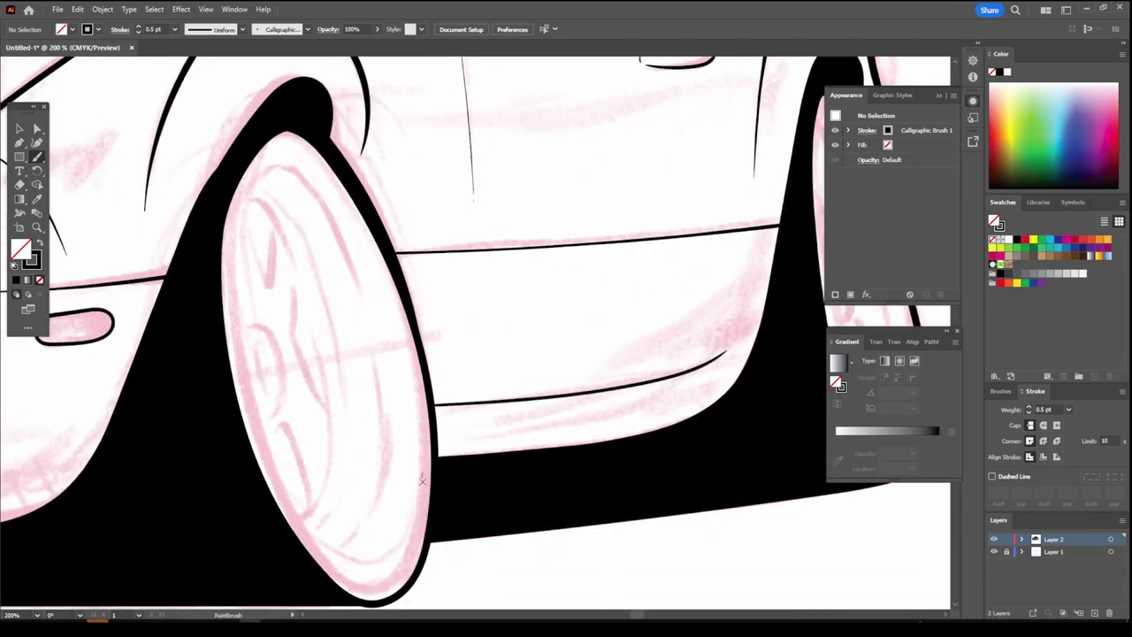
Step: Ink the front wheel's left edge and inner rim lines
{"action": "left_click_drag", "start_coordinate": [283, 486], "coordinate": [323, 146]}
{"action": "scroll", "coordinate": [533, 596], "scroll_direction": "up", "scroll_amount": 2}
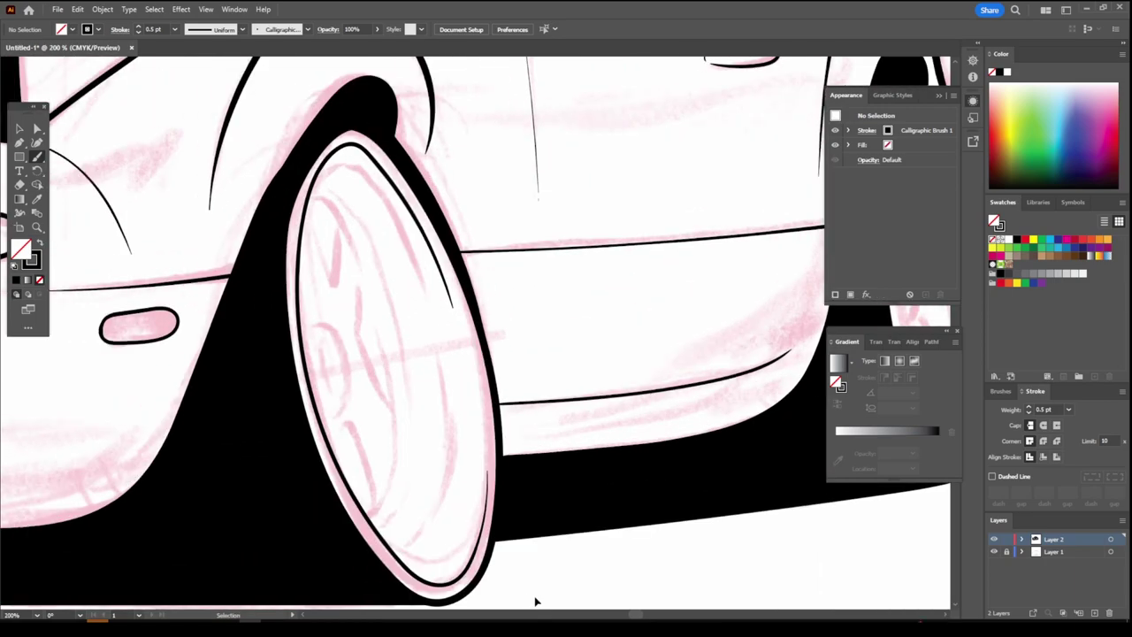
{"action": "scroll", "coordinate": [534, 596], "scroll_direction": "down", "scroll_amount": 2}
{"action": "mouse_move", "coordinate": [354, 566]}
{"action": "left_mouse_down"}
{"action": "mouse_move", "coordinate": [389, 496]}
{"action": "mouse_move", "coordinate": [424, 354]}
{"action": "mouse_move", "coordinate": [414, 261]}
{"action": "left_mouse_up"}
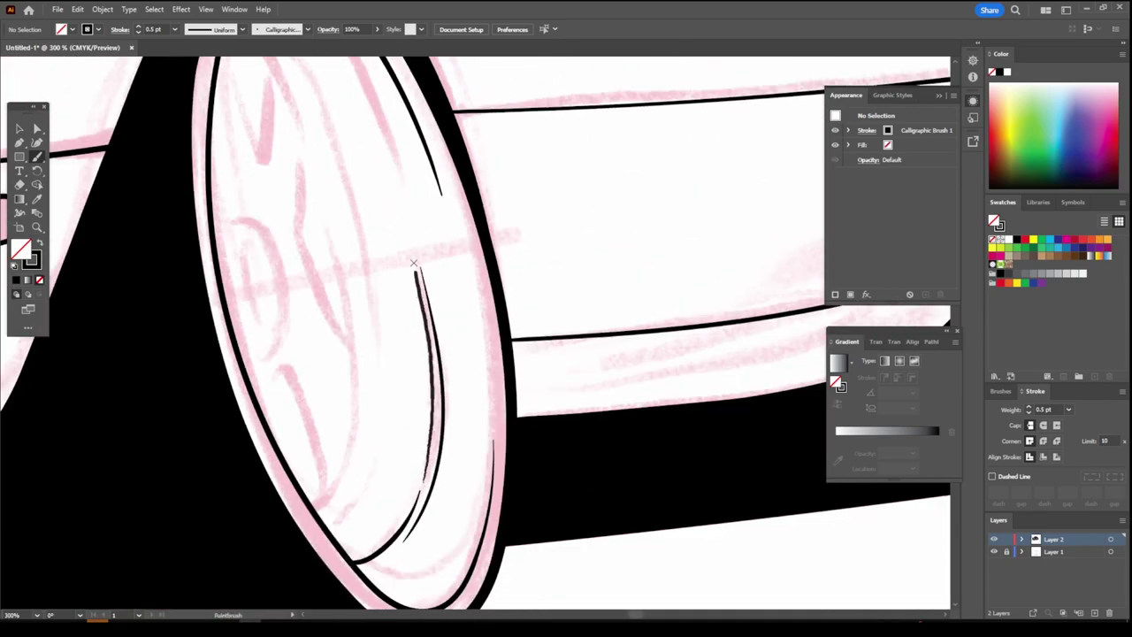
{"action": "scroll", "coordinate": [414, 261], "scroll_direction": "up", "scroll_amount": 2}
{"action": "mouse_move", "coordinate": [394, 305]}
{"action": "left_mouse_down"}
{"action": "mouse_move", "coordinate": [326, 148]}
{"action": "mouse_move", "coordinate": [248, 115]}
{"action": "mouse_move", "coordinate": [230, 151]}
{"action": "left_mouse_up"}
{"action": "scroll", "coordinate": [378, 599], "scroll_direction": "down", "scroll_amount": 5}
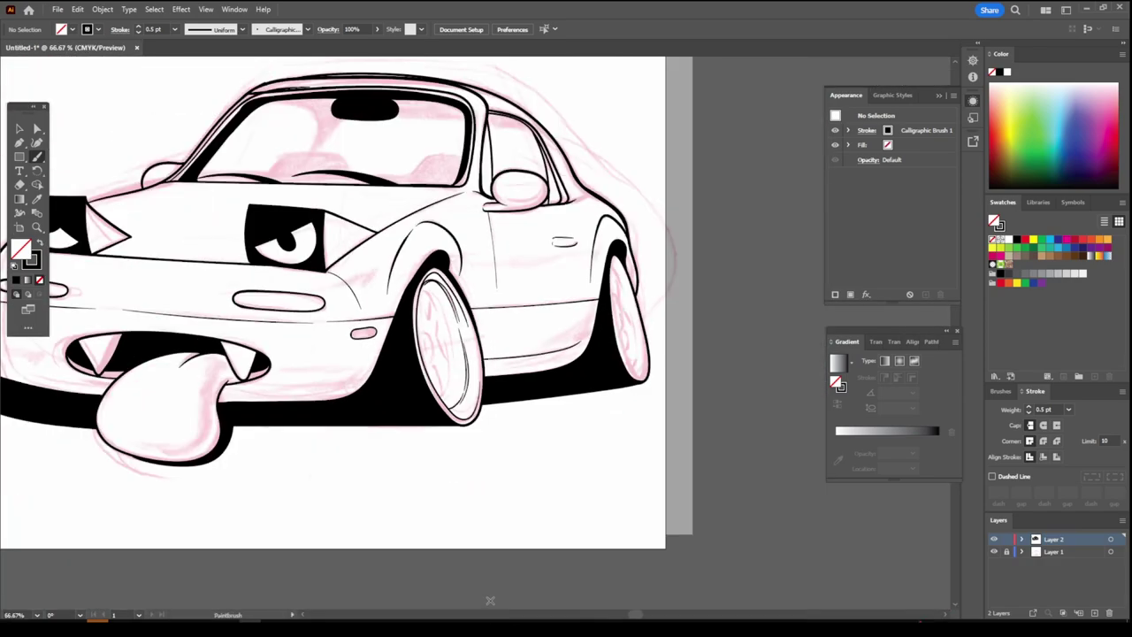
{"action": "scroll", "coordinate": [378, 600], "scroll_direction": "up", "scroll_amount": 5}
Step: Finish the front wheel rim line and ink an oval hub loop with spoke lines
{"action": "mouse_move", "coordinate": [376, 567]}
{"action": "left_mouse_down"}
{"action": "mouse_move", "coordinate": [276, 99]}
{"action": "mouse_move", "coordinate": [371, 546]}
{"action": "left_mouse_up"}
{"action": "left_click_drag", "start_coordinate": [337, 376], "coordinate": [309, 390]}
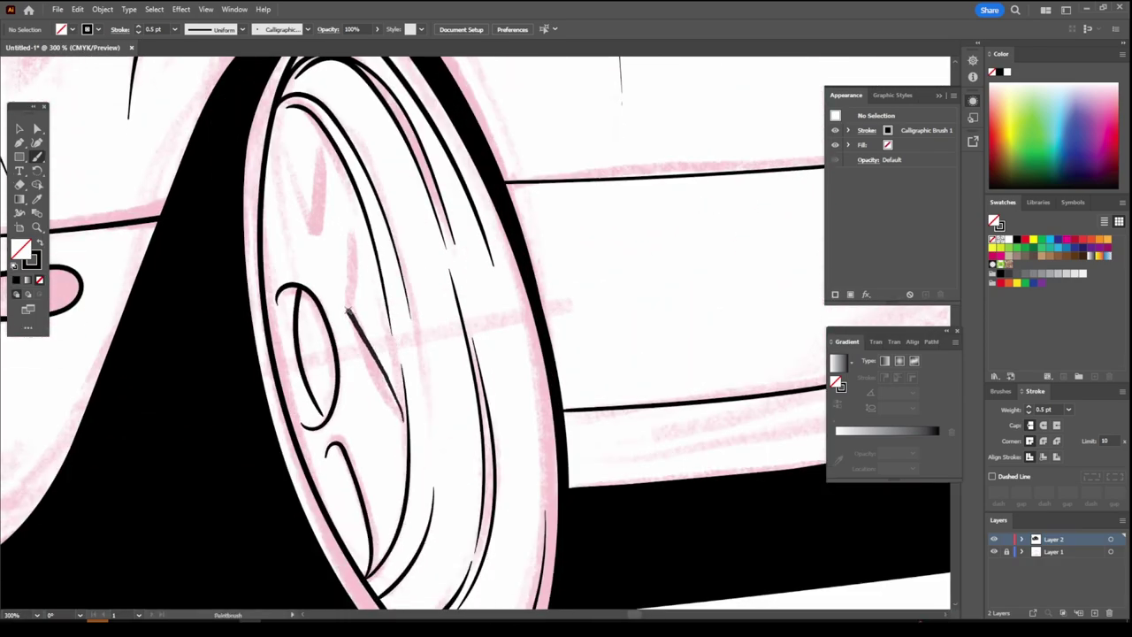
{"action": "left_click_drag", "start_coordinate": [347, 309], "coordinate": [345, 213]}
{"action": "mouse_move", "coordinate": [323, 151]}
{"action": "left_mouse_down"}
{"action": "mouse_move", "coordinate": [305, 243]}
{"action": "mouse_move", "coordinate": [279, 243]}
{"action": "left_mouse_up"}
{"action": "scroll", "coordinate": [530, 556], "scroll_direction": "down", "scroll_amount": 3}
{"action": "scroll", "coordinate": [530, 556], "scroll_direction": "down", "scroll_amount": 2}
{"action": "scroll", "coordinate": [877, 564], "scroll_direction": "up", "scroll_amount": 1}
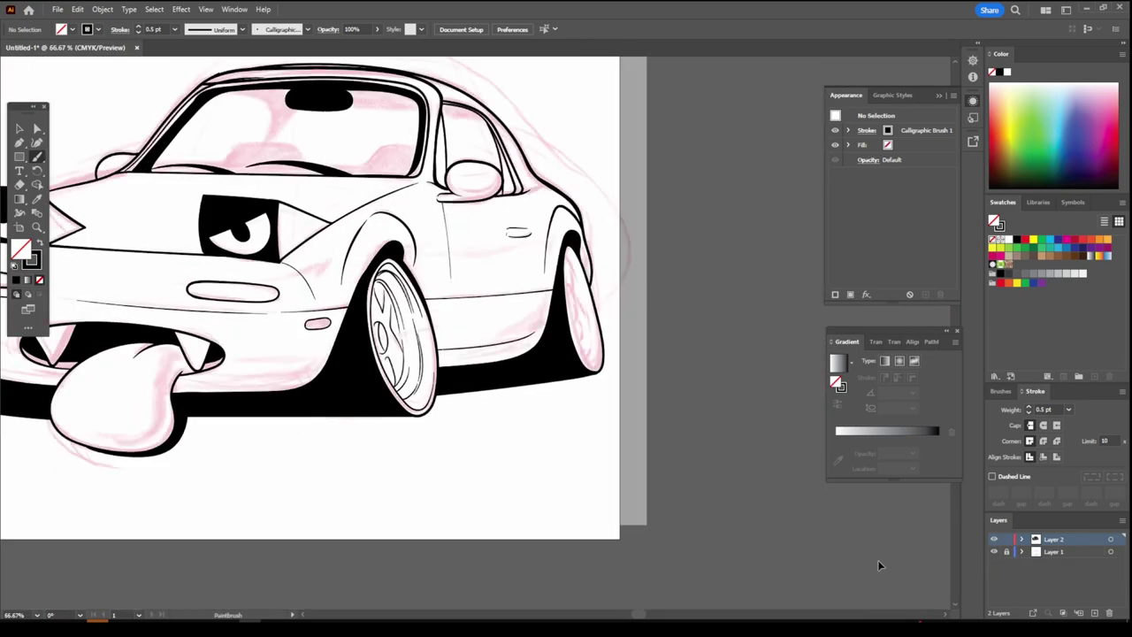
{"action": "scroll", "coordinate": [617, 306], "scroll_direction": "up", "scroll_amount": 4}
Step: Ink the rear wheel's inner rim lines and a spoke loop
{"action": "mouse_move", "coordinate": [425, 102]}
{"action": "left_mouse_down"}
{"action": "mouse_move", "coordinate": [449, 488]}
{"action": "mouse_move", "coordinate": [536, 485]}
{"action": "left_mouse_up"}
{"action": "left_click_drag", "start_coordinate": [499, 563], "coordinate": [417, 152]}
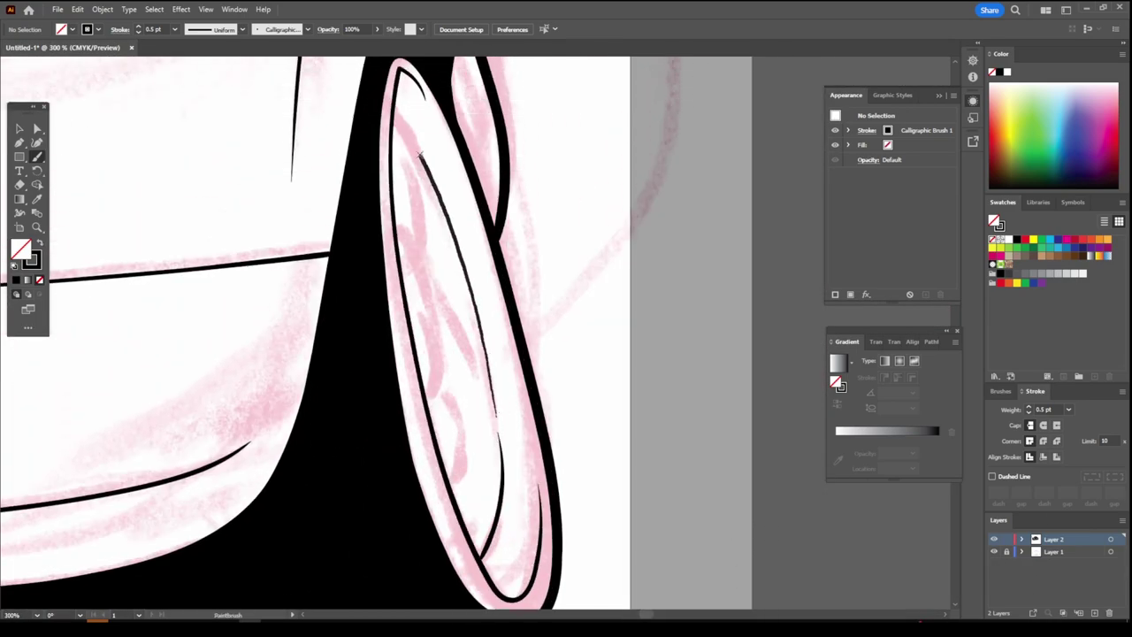
{"action": "left_click_drag", "start_coordinate": [456, 500], "coordinate": [434, 410]}
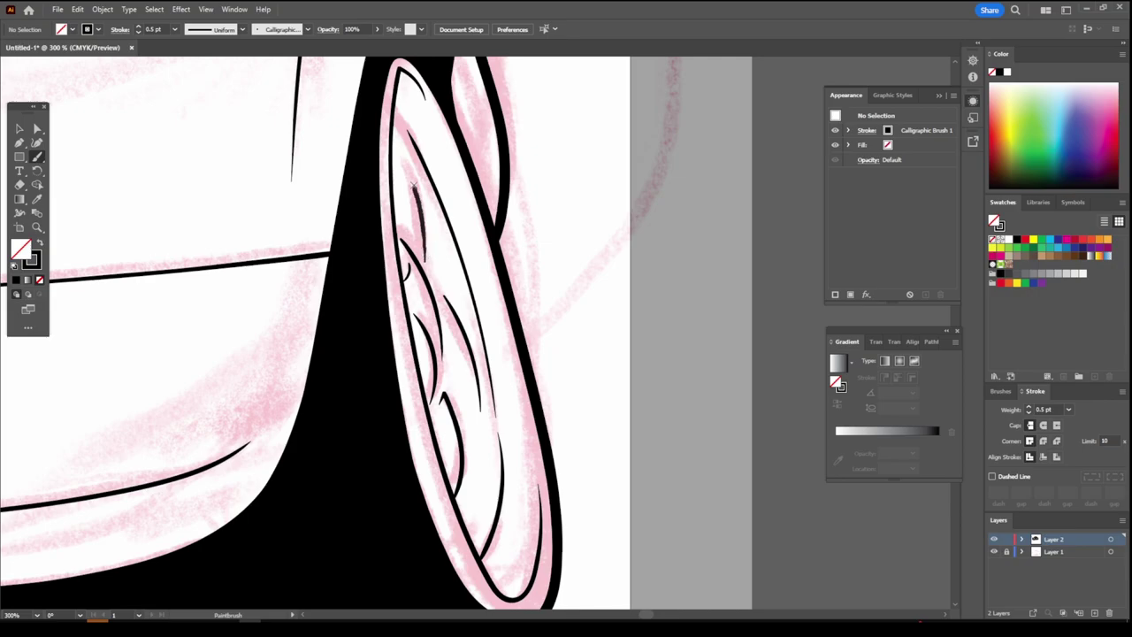
{"action": "scroll", "coordinate": [412, 183], "scroll_direction": "down", "scroll_amount": 4}
{"action": "scroll", "coordinate": [452, 513], "scroll_direction": "up", "scroll_amount": 4}
{"action": "scroll", "coordinate": [510, 404], "scroll_direction": "down", "scroll_amount": 2}
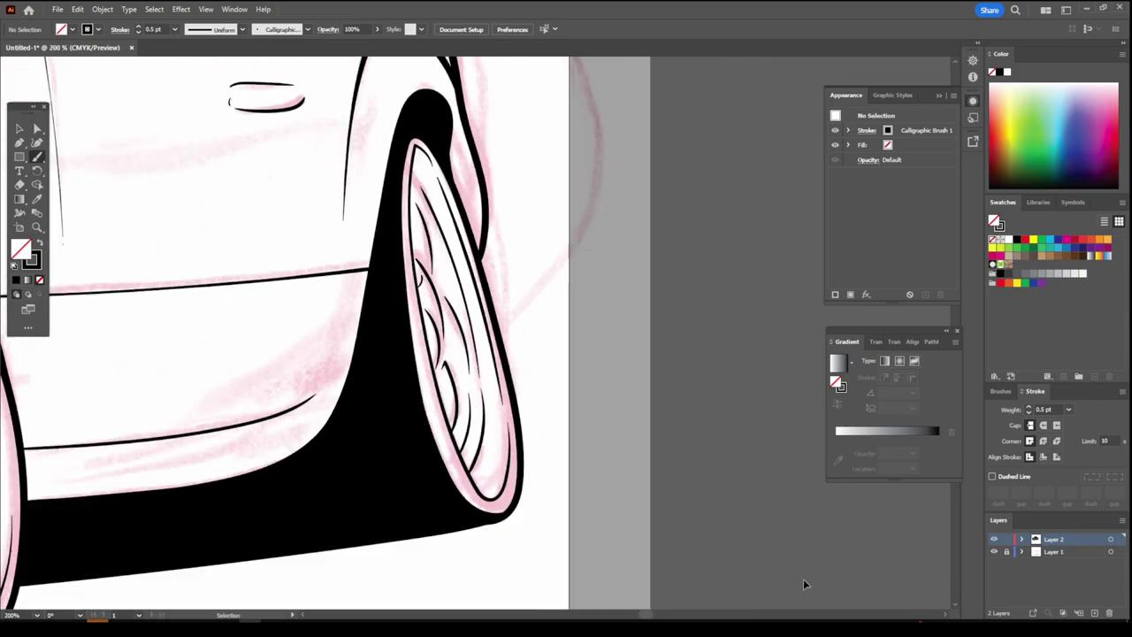
{"action": "scroll", "coordinate": [803, 579], "scroll_direction": "down", "scroll_amount": 2}
{"action": "scroll", "coordinate": [536, 472], "scroll_direction": "up", "scroll_amount": 3}
{"action": "scroll", "coordinate": [278, 347], "scroll_direction": "up", "scroll_amount": 2}
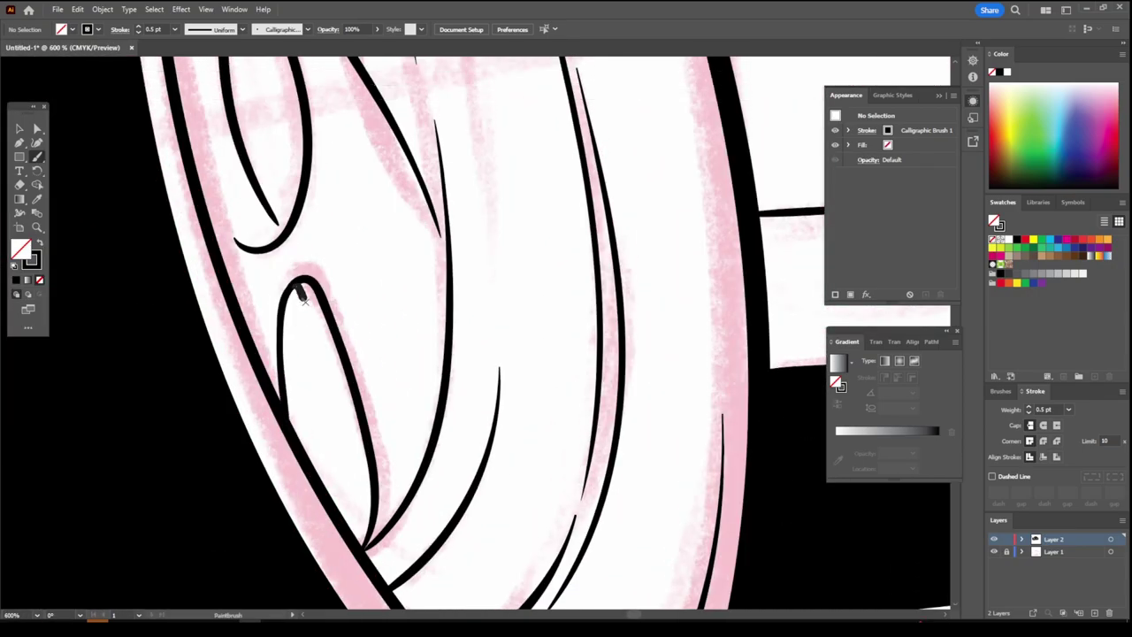
{"action": "left_click_drag", "start_coordinate": [279, 347], "coordinate": [345, 520]}
{"action": "scroll", "coordinate": [345, 520], "scroll_direction": "up", "scroll_amount": 5}
{"action": "left_click_drag", "start_coordinate": [259, 460], "coordinate": [185, 281]}
{"action": "scroll", "coordinate": [712, 587], "scroll_direction": "down", "scroll_amount": 3}
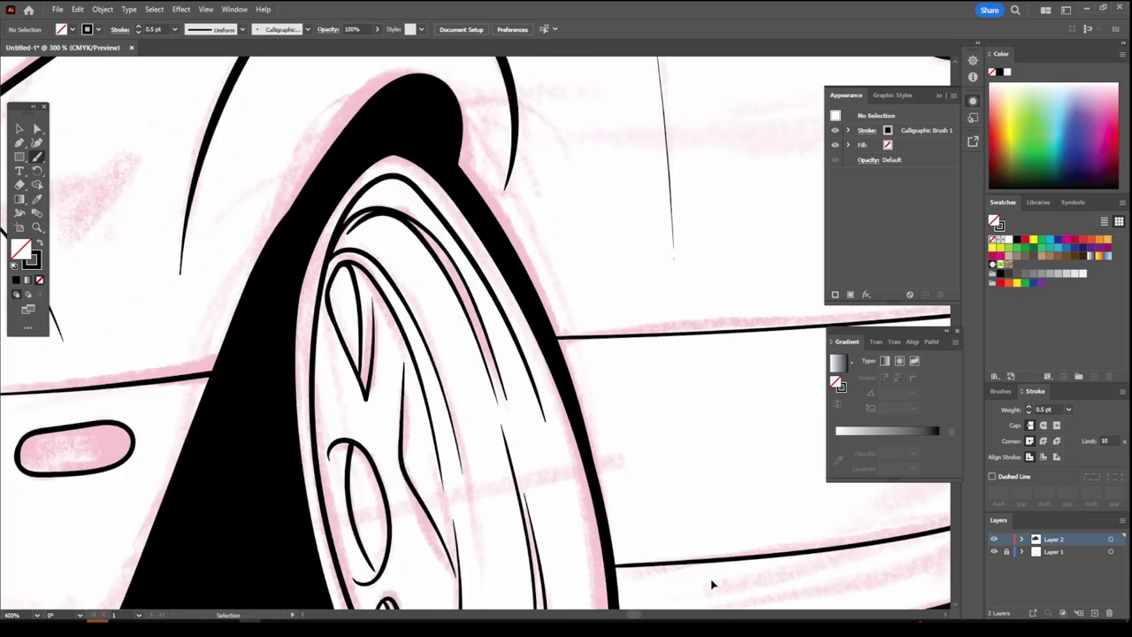
{"action": "scroll", "coordinate": [531, 487], "scroll_direction": "up", "scroll_amount": 2}
{"action": "scroll", "coordinate": [510, 546], "scroll_direction": "down", "scroll_amount": 4}
{"action": "scroll", "coordinate": [508, 353], "scroll_direction": "up", "scroll_amount": 3}
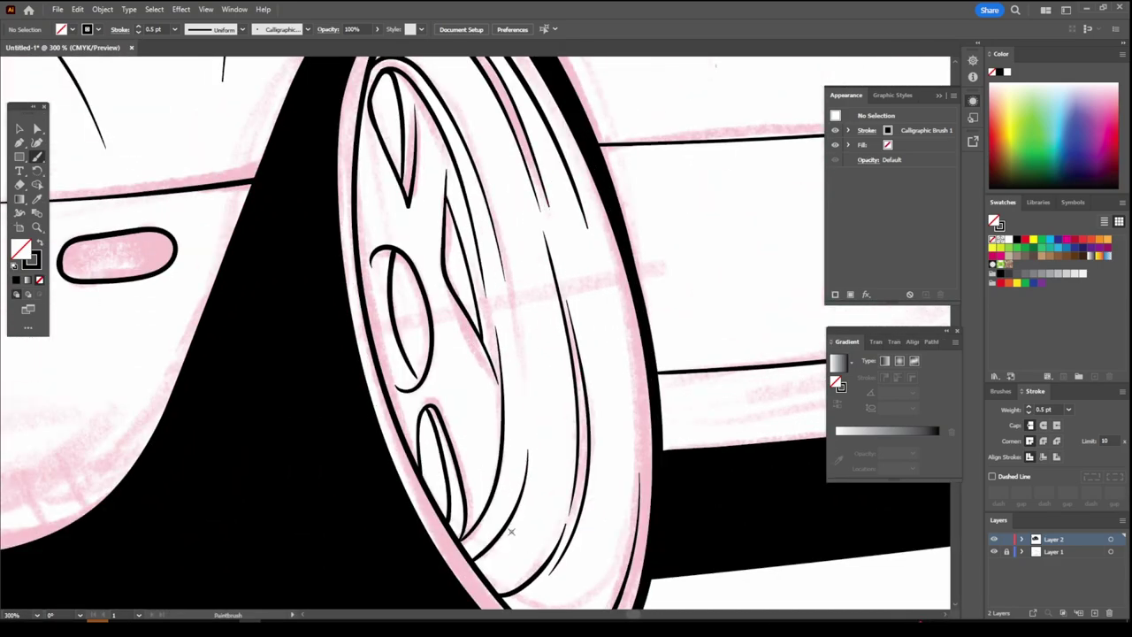
Step: Draw black-filled Pencil shading wedges inside and beside the wheel loops
{"action": "key", "text": "shift+x"}
{"action": "key", "text": "n"}
{"action": "scroll", "coordinate": [233, 259], "scroll_direction": "up", "scroll_amount": 2}
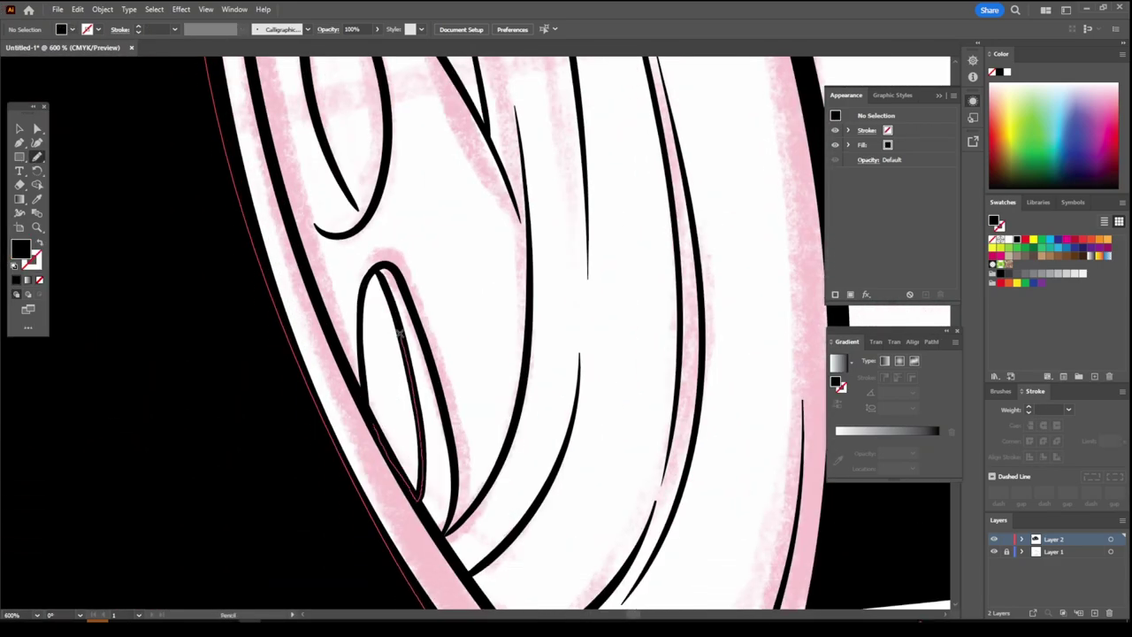
{"action": "scroll", "coordinate": [400, 333], "scroll_direction": "down", "scroll_amount": 3}
{"action": "scroll", "coordinate": [400, 333], "scroll_direction": "down", "scroll_amount": 2}
{"action": "left_click_drag", "start_coordinate": [412, 206], "coordinate": [482, 484]}
{"action": "scroll", "coordinate": [312, 193], "scroll_direction": "up", "scroll_amount": 3}
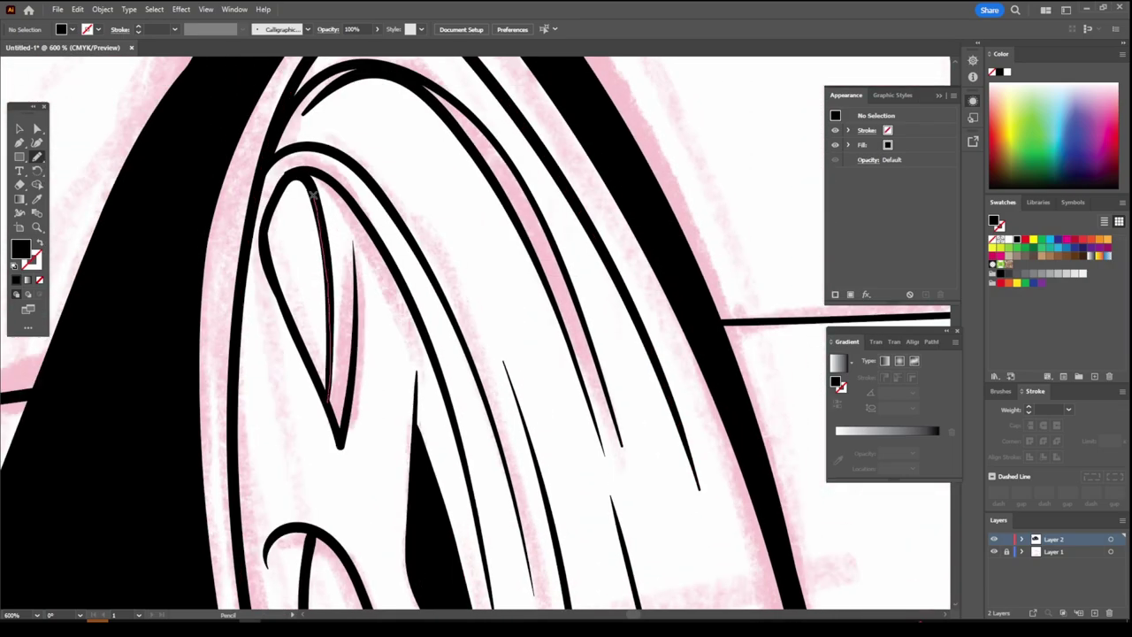
{"action": "left_click_drag", "start_coordinate": [312, 193], "coordinate": [265, 238]}
{"action": "scroll", "coordinate": [627, 536], "scroll_direction": "down", "scroll_amount": 3}
{"action": "scroll", "coordinate": [627, 536], "scroll_direction": "down", "scroll_amount": 2}
{"action": "scroll", "coordinate": [679, 498], "scroll_direction": "up", "scroll_amount": 3}
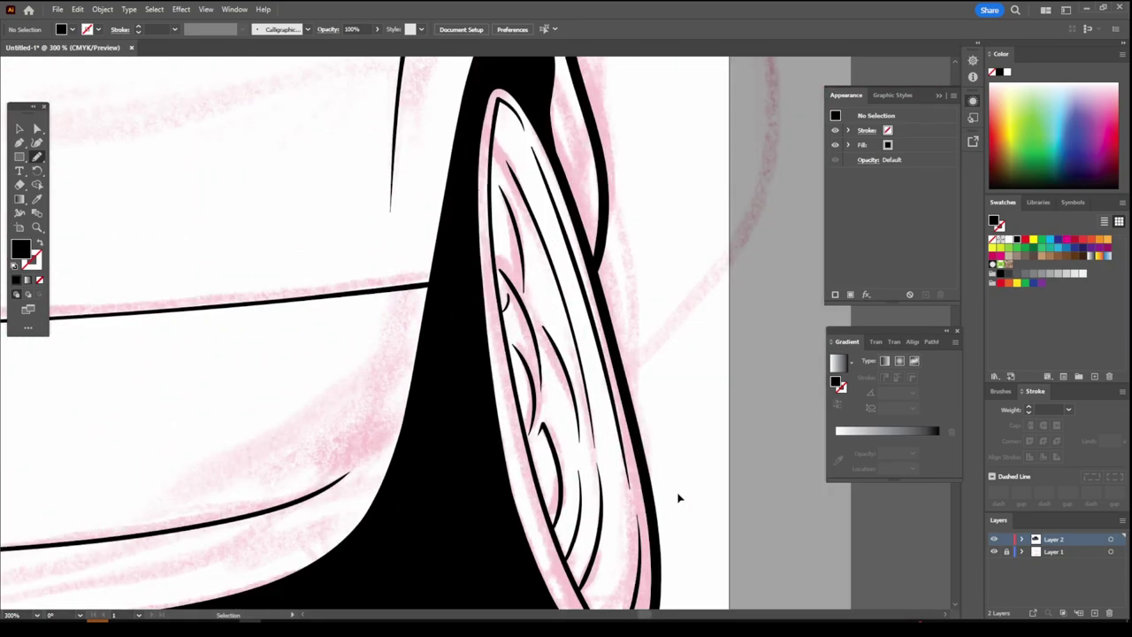
{"action": "scroll", "coordinate": [679, 498], "scroll_direction": "up", "scroll_amount": 2}
{"action": "left_click_drag", "start_coordinate": [409, 538], "coordinate": [409, 537]}
{"action": "scroll", "coordinate": [399, 418], "scroll_direction": "up", "scroll_amount": 3}
{"action": "left_click_drag", "start_coordinate": [340, 329], "coordinate": [327, 212]}
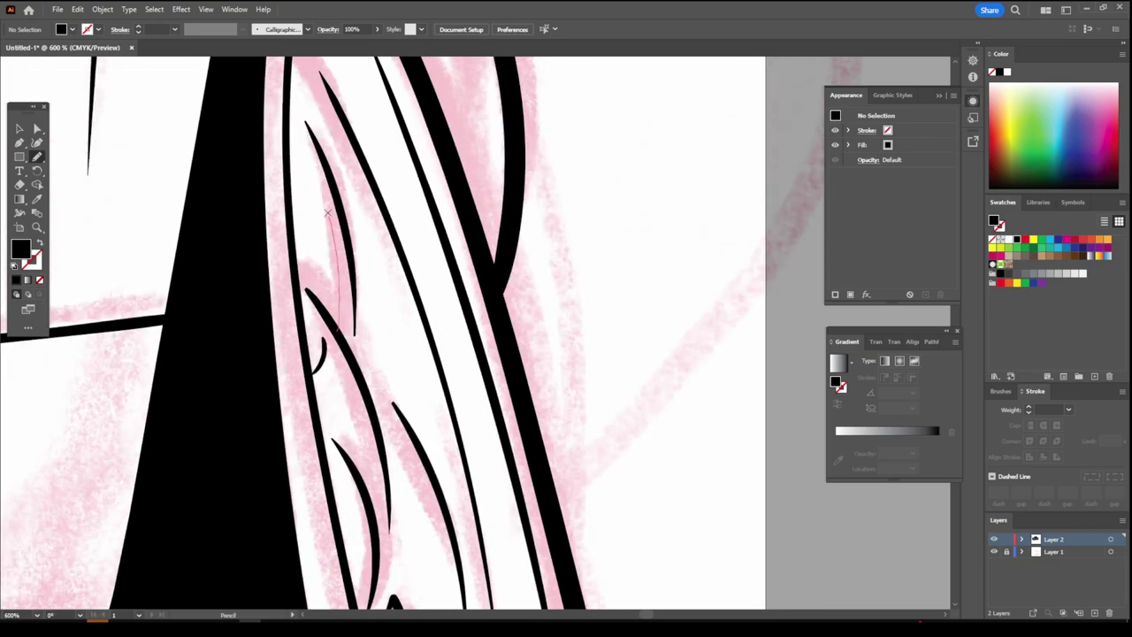
{"action": "left_click_drag", "start_coordinate": [293, 290], "coordinate": [294, 292]}
{"action": "scroll", "coordinate": [294, 292], "scroll_direction": "down", "scroll_amount": 4}
{"action": "scroll", "coordinate": [619, 398], "scroll_direction": "down", "scroll_amount": 2}
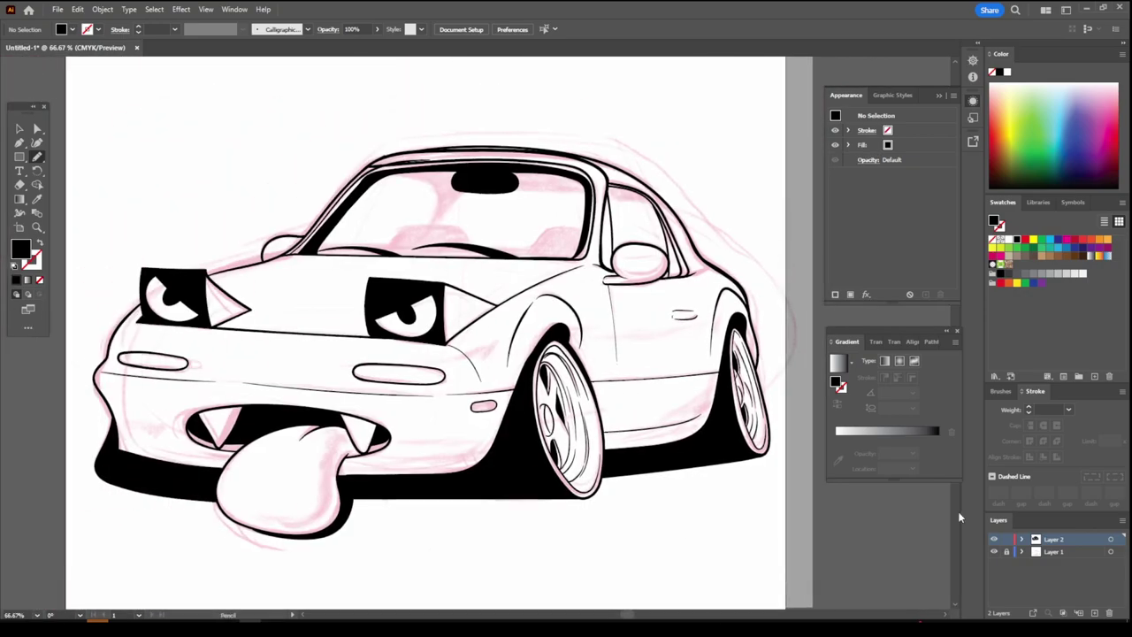
Step: Toggle Layer 1's visibility off and on to check the inks
{"action": "left_click", "coordinate": [993, 551]}
{"action": "left_click", "coordinate": [994, 551]}
{"action": "scroll", "coordinate": [423, 422], "scroll_direction": "up", "scroll_amount": 3}
{"action": "scroll", "coordinate": [423, 422], "scroll_direction": "up", "scroll_amount": 2}
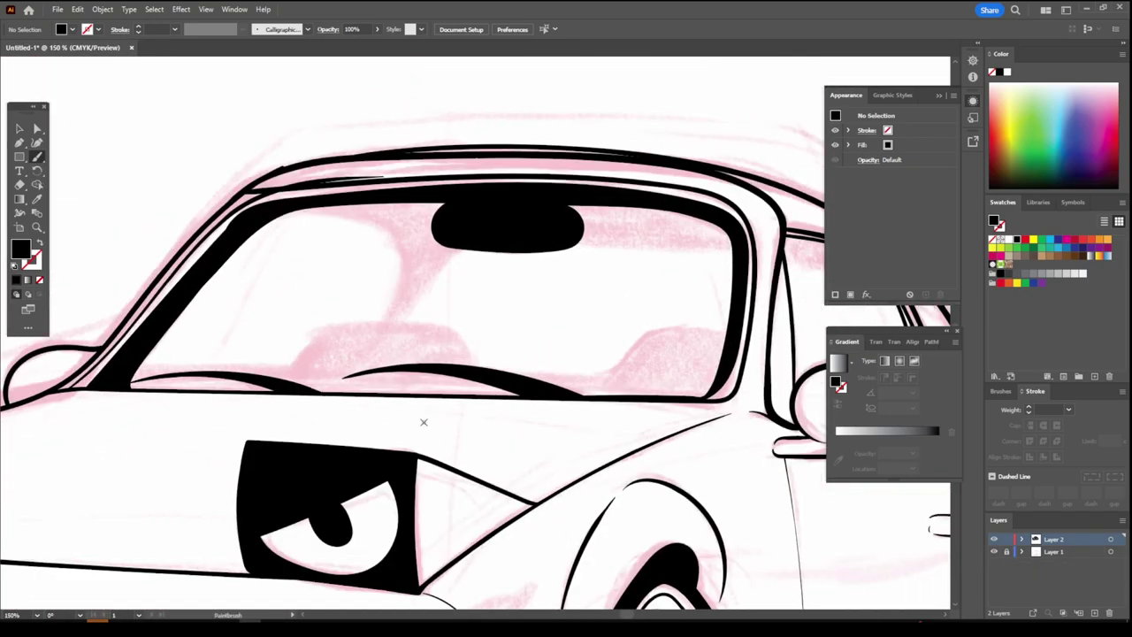
Step: Ink the windshield pillar curve, a line beside the rearview mirror, dashboard and wiper lines
{"action": "left_click_drag", "start_coordinate": [398, 240], "coordinate": [387, 320]}
{"action": "left_click_drag", "start_coordinate": [584, 237], "coordinate": [732, 247]}
{"action": "left_click_drag", "start_coordinate": [124, 371], "coordinate": [292, 365]}
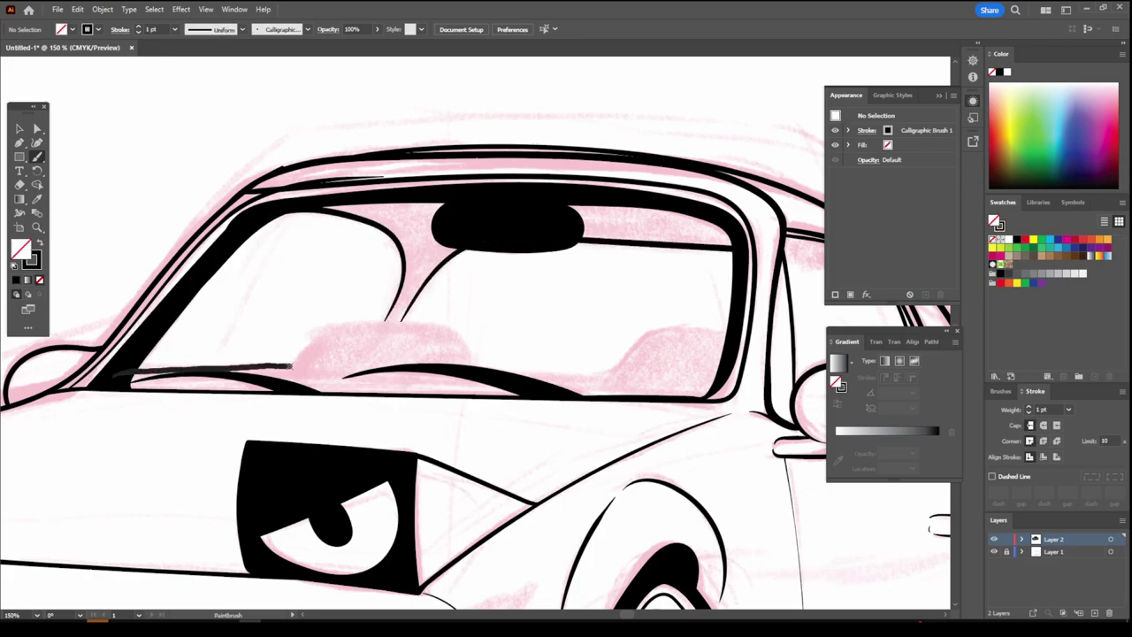
{"action": "scroll", "coordinate": [399, 276], "scroll_direction": "down", "scroll_amount": 3}
{"action": "scroll", "coordinate": [464, 287], "scroll_direction": "up", "scroll_amount": 4}
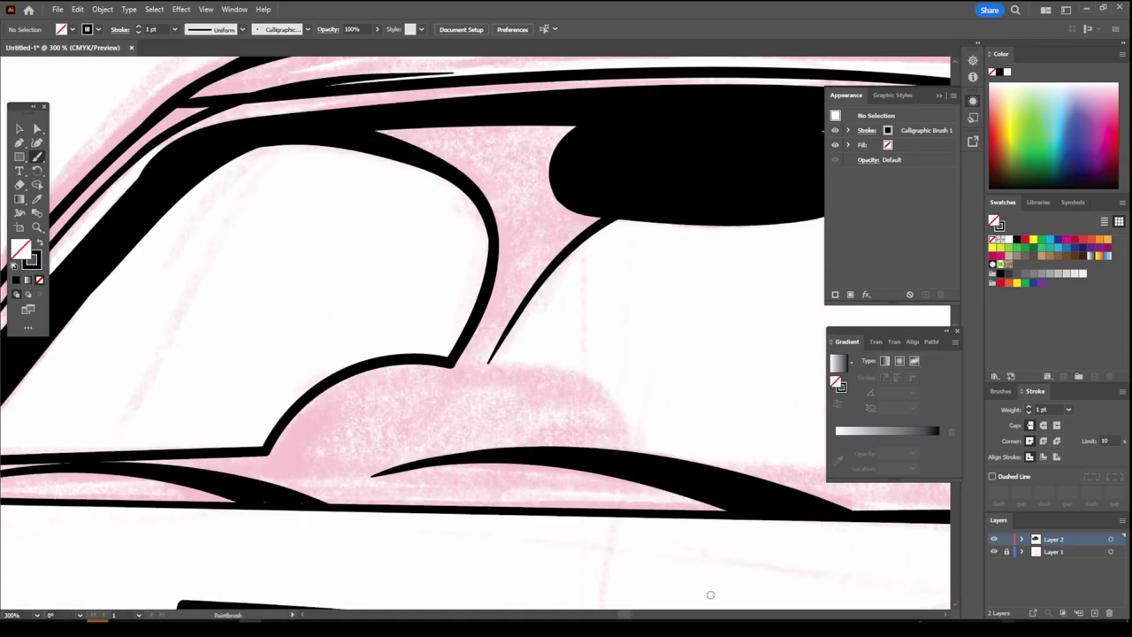
{"action": "scroll", "coordinate": [268, 263], "scroll_direction": "right", "scroll_amount": 3}
{"action": "scroll", "coordinate": [268, 371], "scroll_direction": "down", "scroll_amount": 3}
{"action": "scroll", "coordinate": [637, 522], "scroll_direction": "up", "scroll_amount": 2}
{"action": "mouse_move", "coordinate": [200, 477]}
{"action": "left_mouse_down"}
{"action": "mouse_move", "coordinate": [396, 469]}
{"action": "mouse_move", "coordinate": [460, 425]}
{"action": "mouse_move", "coordinate": [656, 370]}
{"action": "left_mouse_up"}
{"action": "scroll", "coordinate": [756, 588], "scroll_direction": "down", "scroll_amount": 3}
{"action": "scroll", "coordinate": [623, 402], "scroll_direction": "up", "scroll_amount": 3}
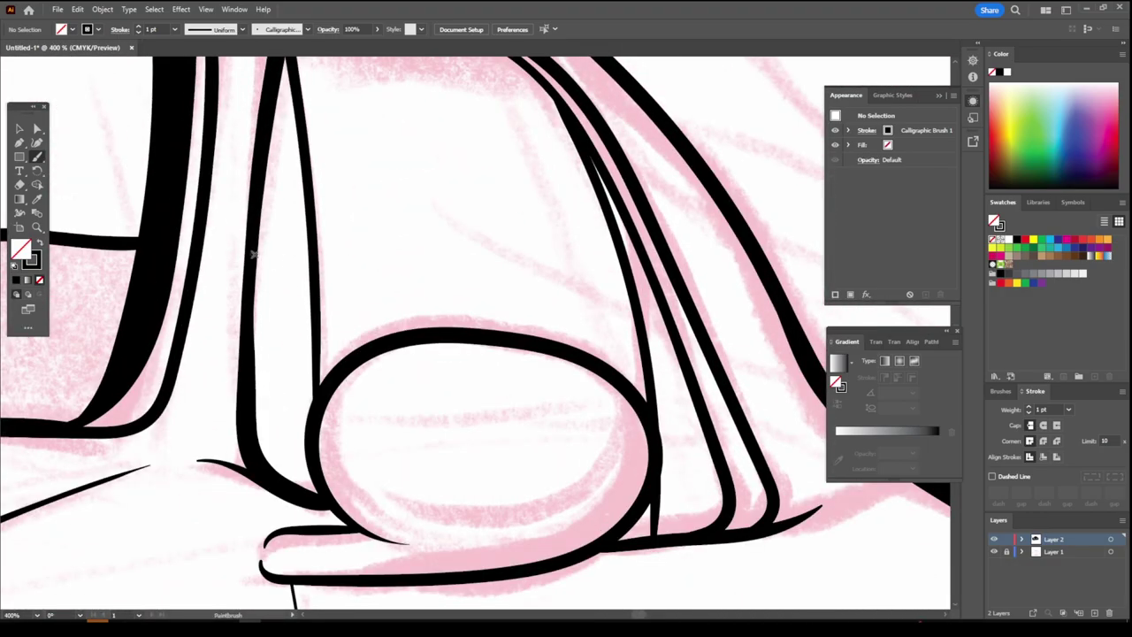
Step: Add lines beside the side mirror and near the window top, then select all the artwork
{"action": "left_click_drag", "start_coordinate": [251, 258], "coordinate": [362, 354]}
{"action": "scroll", "coordinate": [362, 354], "scroll_direction": "down", "scroll_amount": 2}
{"action": "scroll", "coordinate": [654, 491], "scroll_direction": "up", "scroll_amount": 2}
{"action": "scroll", "coordinate": [563, 250], "scroll_direction": "down", "scroll_amount": 2}
{"action": "left_click_drag", "start_coordinate": [273, 168], "coordinate": [412, 188]}
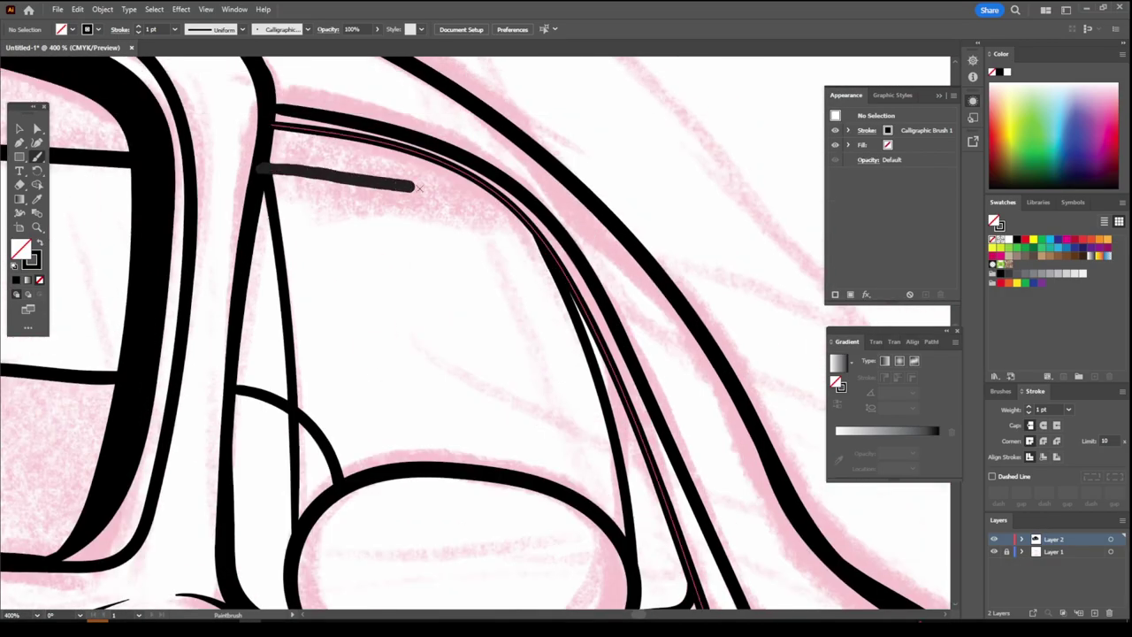
{"action": "scroll", "coordinate": [657, 392], "scroll_direction": "down", "scroll_amount": 3}
{"action": "scroll", "coordinate": [654, 379], "scroll_direction": "down", "scroll_amount": 1}
{"action": "scroll", "coordinate": [708, 469], "scroll_direction": "up", "scroll_amount": 3}
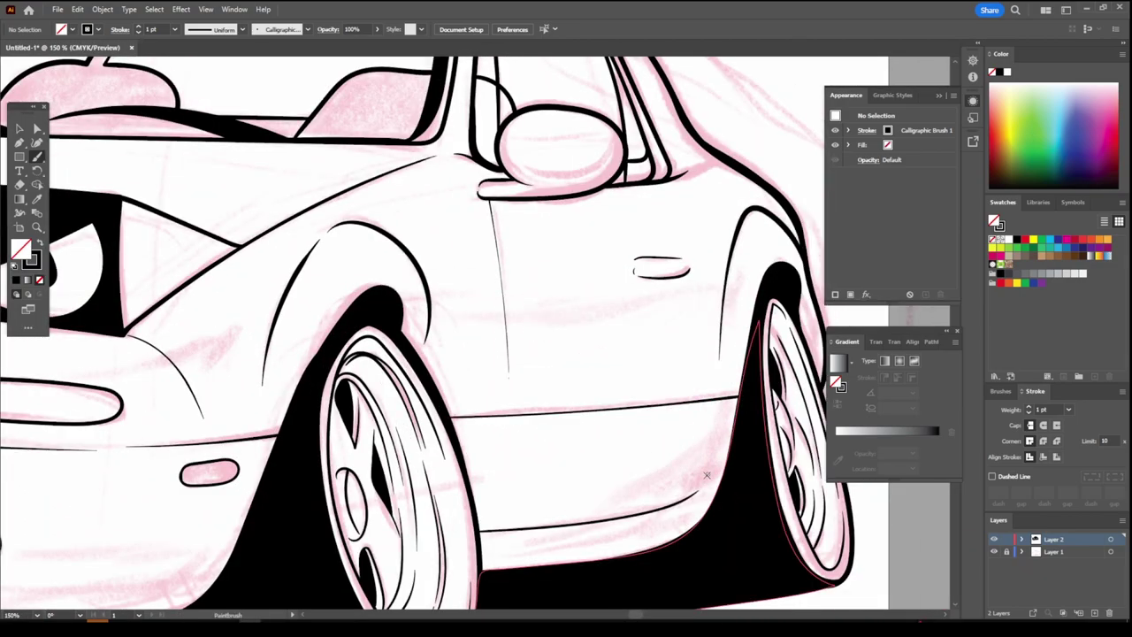
{"action": "scroll", "coordinate": [699, 477], "scroll_direction": "down", "scroll_amount": 2}
{"action": "scroll", "coordinate": [677, 513], "scroll_direction": "up", "scroll_amount": 1}
{"action": "scroll", "coordinate": [677, 513], "scroll_direction": "down", "scroll_amount": 2}
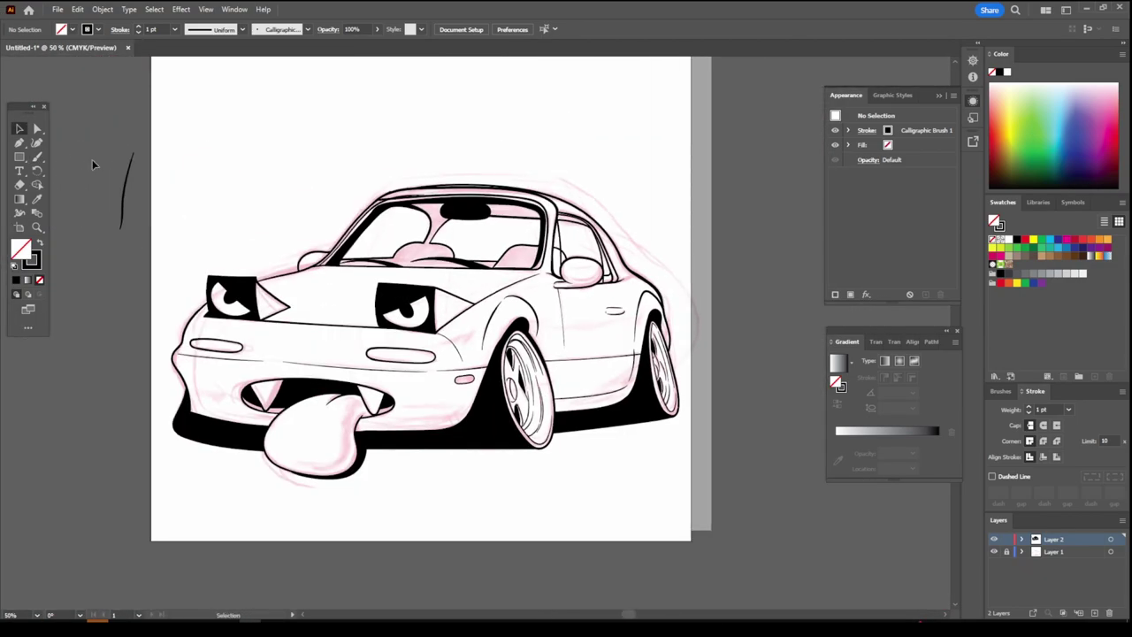
{"action": "key", "text": "v"}
{"action": "scroll", "coordinate": [665, 542], "scroll_direction": "up", "scroll_amount": 2}
{"action": "scroll", "coordinate": [614, 534], "scroll_direction": "up", "scroll_amount": 2}
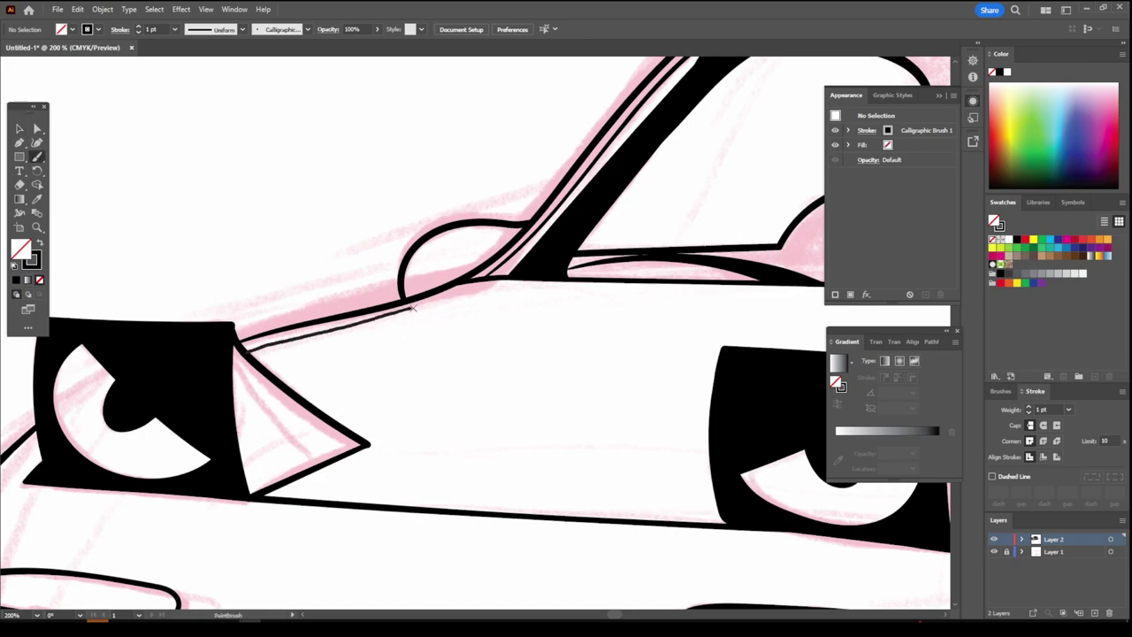
{"action": "scroll", "coordinate": [411, 307], "scroll_direction": "down", "scroll_amount": 4}
{"action": "key", "text": "v"}
{"action": "key", "text": "ctrl+a"}
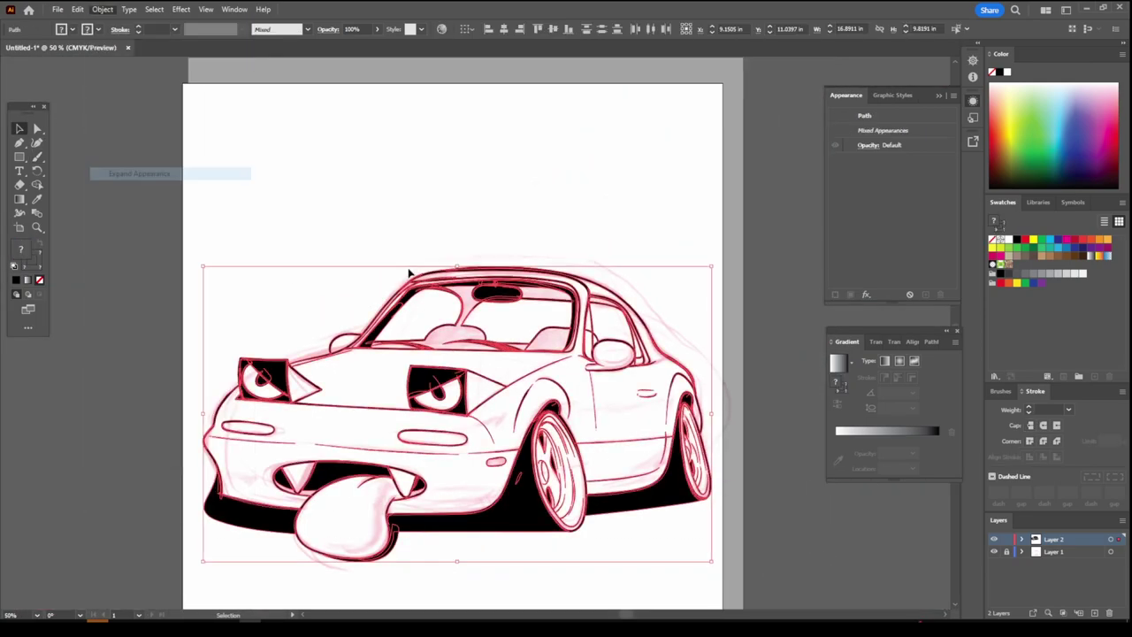
Step: Open the Pathfinder panel, deselect the artwork and zoom in to inspect line joins
{"action": "left_click", "coordinate": [235, 9]}
{"action": "left_click", "coordinate": [266, 428]}
{"action": "key", "text": "ctrl+shift+a"}
{"action": "scroll", "coordinate": [424, 203], "scroll_direction": "up", "scroll_amount": 5}
{"action": "scroll", "coordinate": [214, 181], "scroll_direction": "up", "scroll_amount": 1}
{"action": "key", "text": "a"}
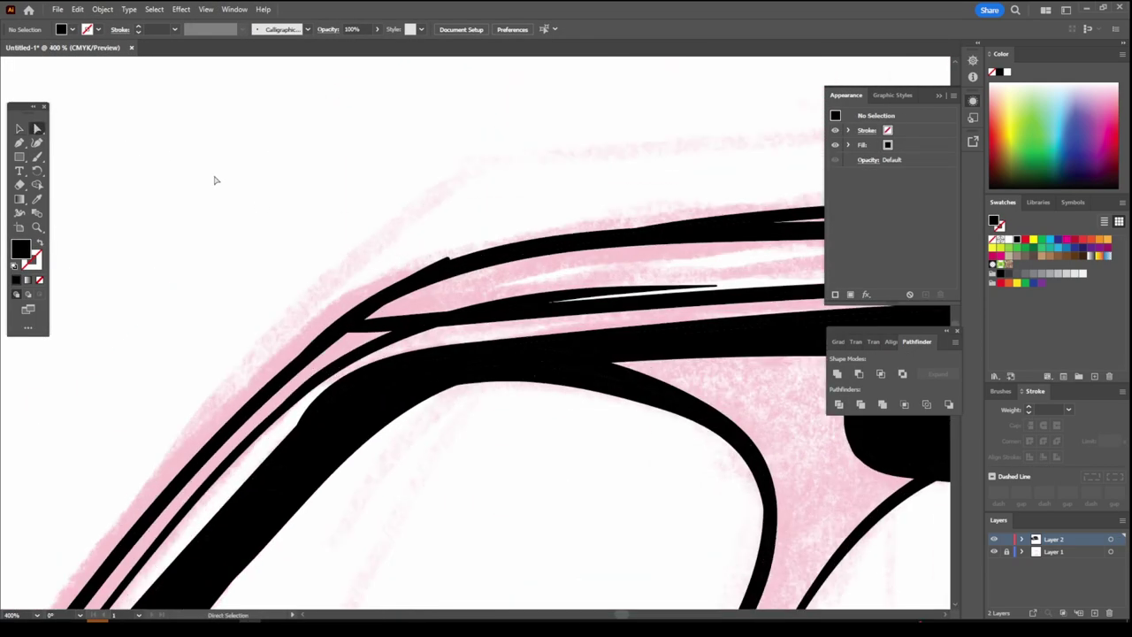
Step: Paint a short black brush stroke below the door handle
{"action": "scroll", "coordinate": [619, 354], "scroll_direction": "down", "scroll_amount": 3}
{"action": "scroll", "coordinate": [717, 518], "scroll_direction": "down", "scroll_amount": 2}
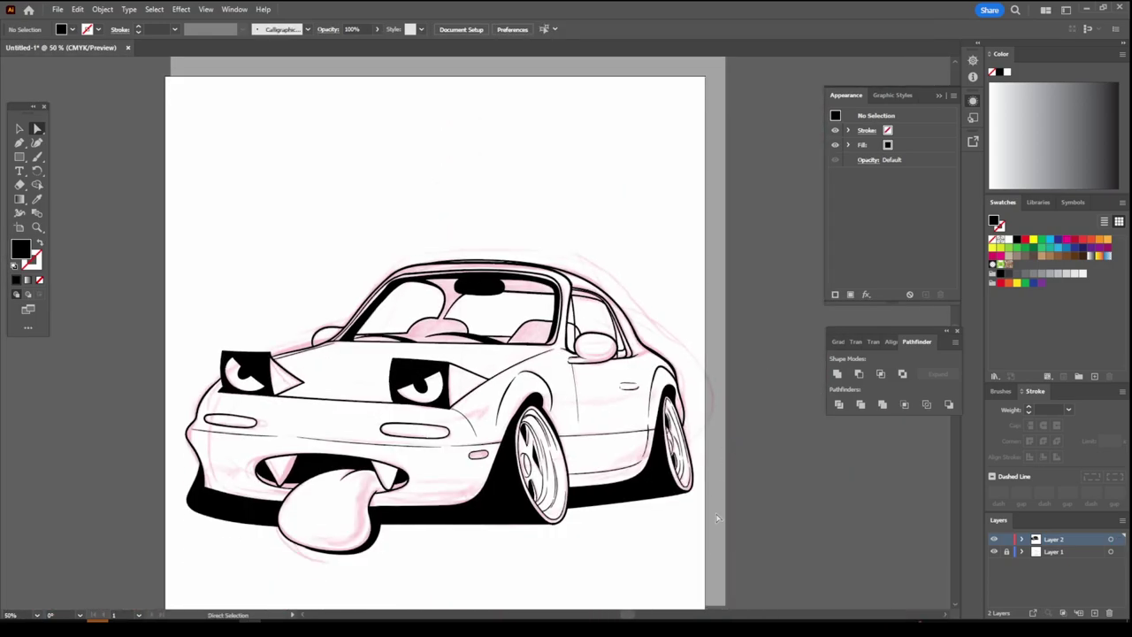
{"action": "scroll", "coordinate": [641, 410], "scroll_direction": "up", "scroll_amount": 2}
{"action": "scroll", "coordinate": [641, 411], "scroll_direction": "up", "scroll_amount": 1}
{"action": "key", "text": "b"}
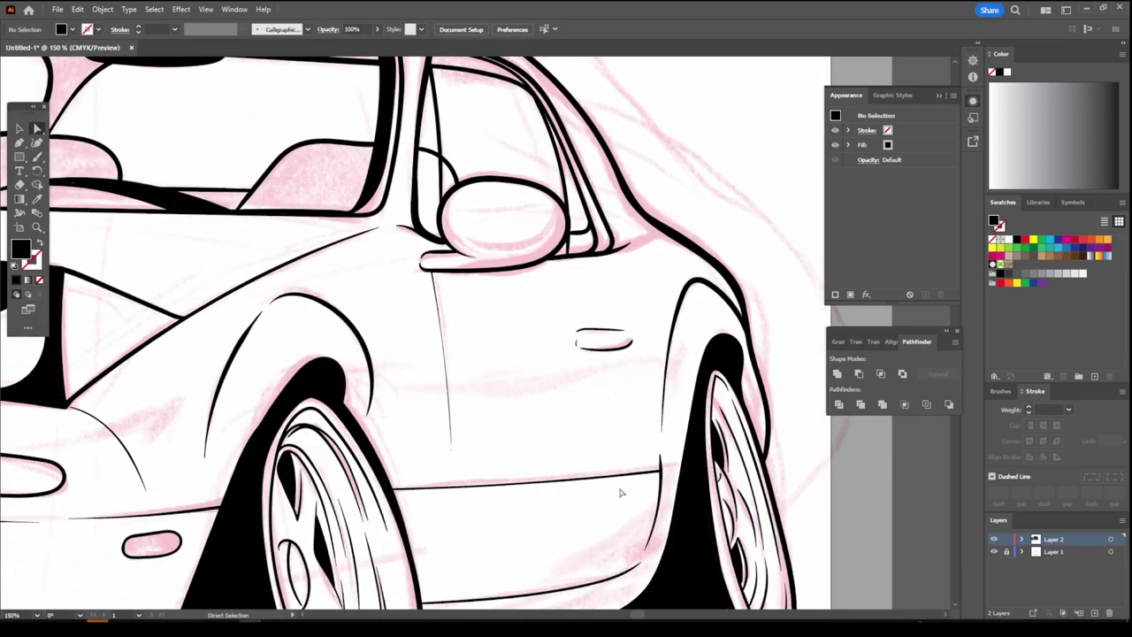
{"action": "key", "text": "shift+x"}
{"action": "left_click_drag", "start_coordinate": [506, 375], "coordinate": [588, 374]}
{"action": "scroll", "coordinate": [554, 217], "scroll_direction": "down", "scroll_amount": 3}
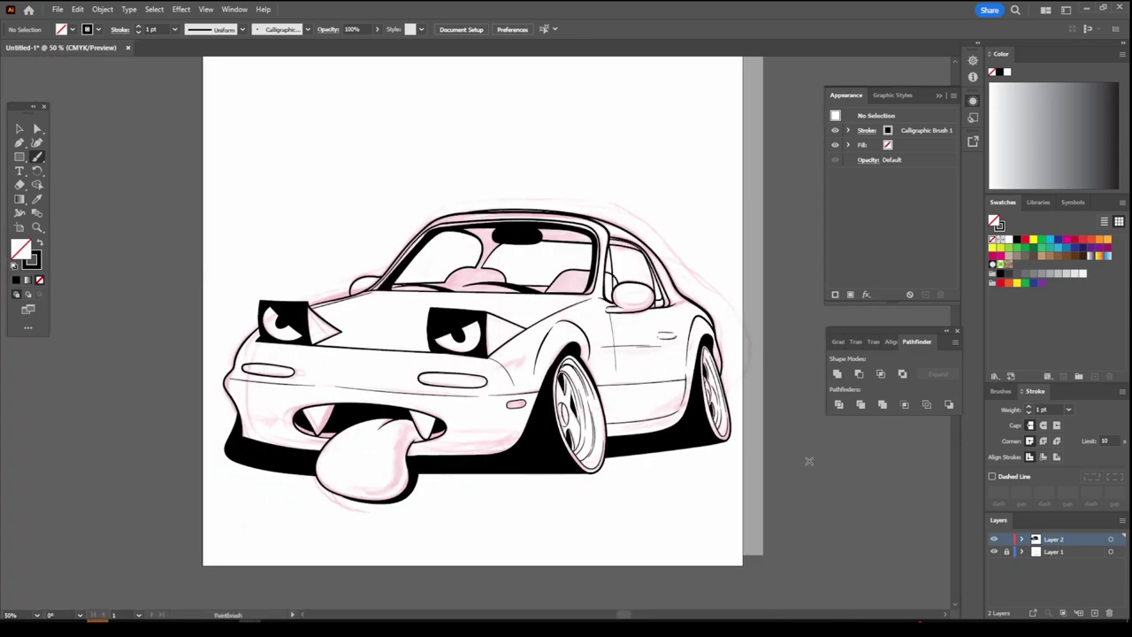
Step: Hide the sketch layer, expand and merge the car artwork, and duplicate Layer 2 as a backup
{"action": "left_click", "coordinate": [20, 128]}
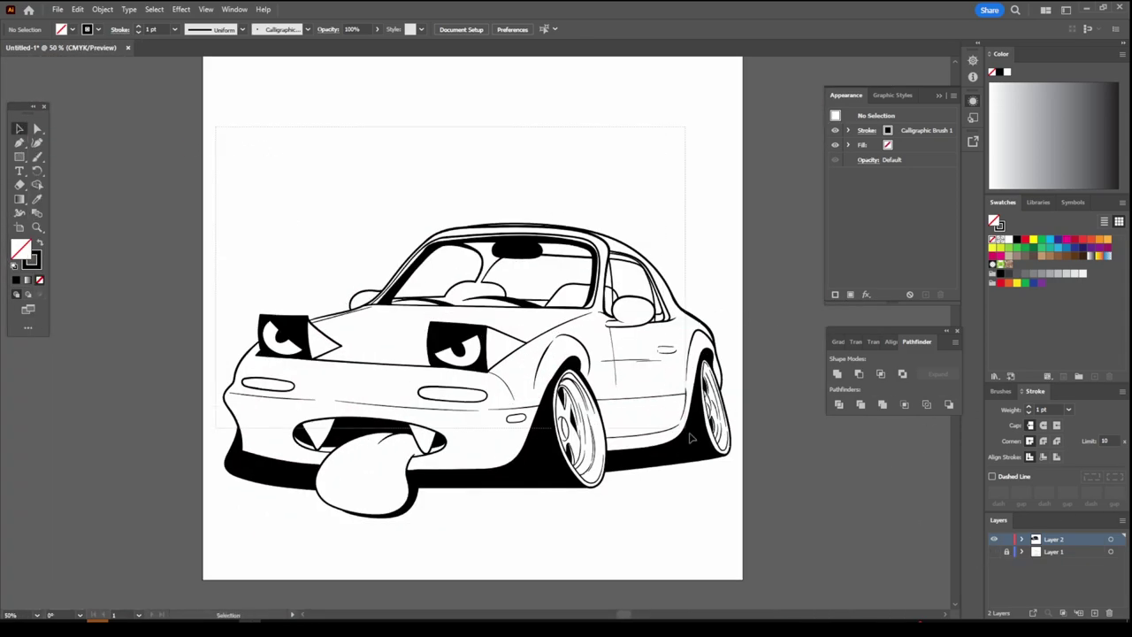
{"action": "left_click_drag", "start_coordinate": [345, 125], "coordinate": [752, 530]}
{"action": "left_click", "coordinate": [103, 9]}
{"action": "left_click", "coordinate": [115, 171]}
{"action": "left_click", "coordinate": [883, 406]}
{"action": "left_click", "coordinate": [864, 465]}
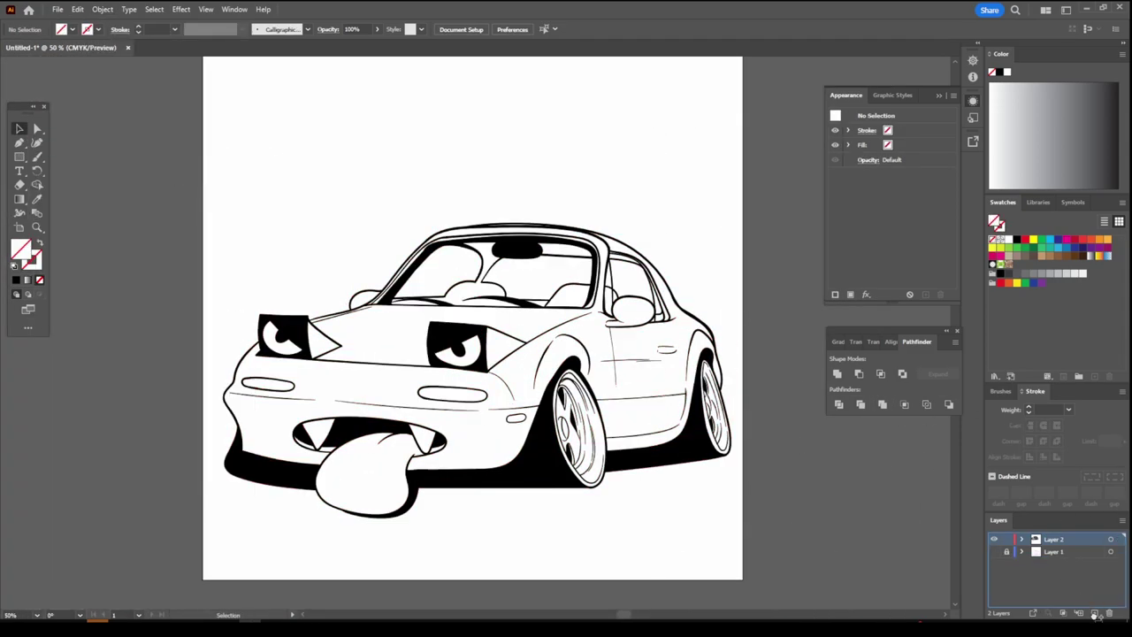
{"action": "left_click_drag", "start_coordinate": [1053, 539], "coordinate": [1095, 614]}
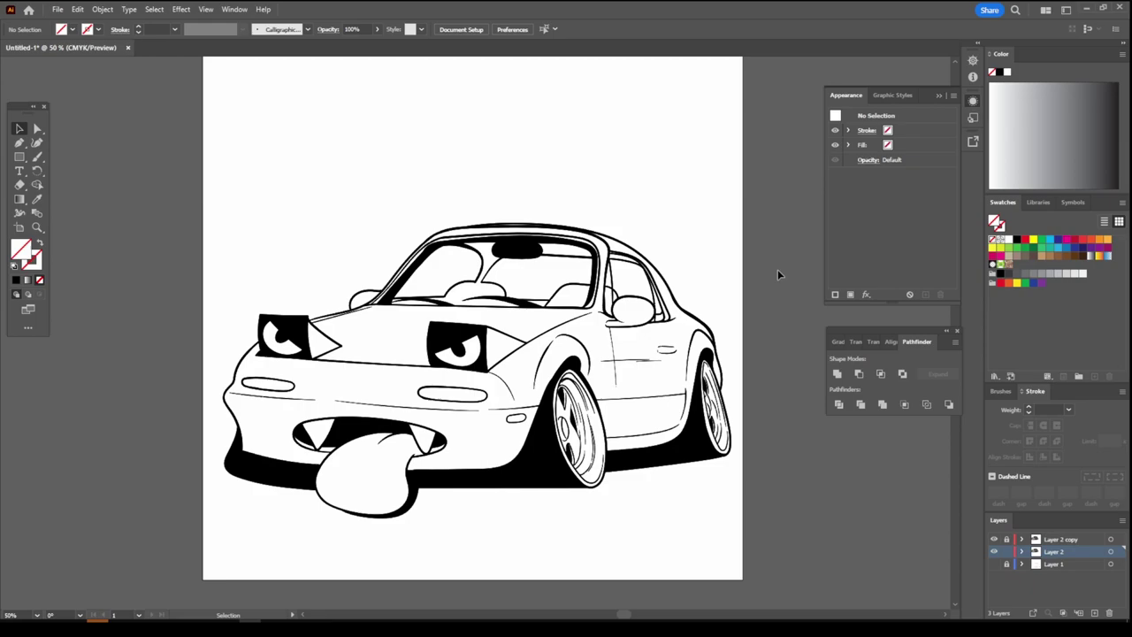
Step: Draw a white-filled rectangle over the car and send it behind the artwork
{"action": "key", "text": "d"}
{"action": "double_click", "coordinate": [21, 250]}
{"action": "left_click", "coordinate": [907, 400]}
{"action": "left_click", "coordinate": [862, 374]}
{"action": "left_click", "coordinate": [739, 345]}
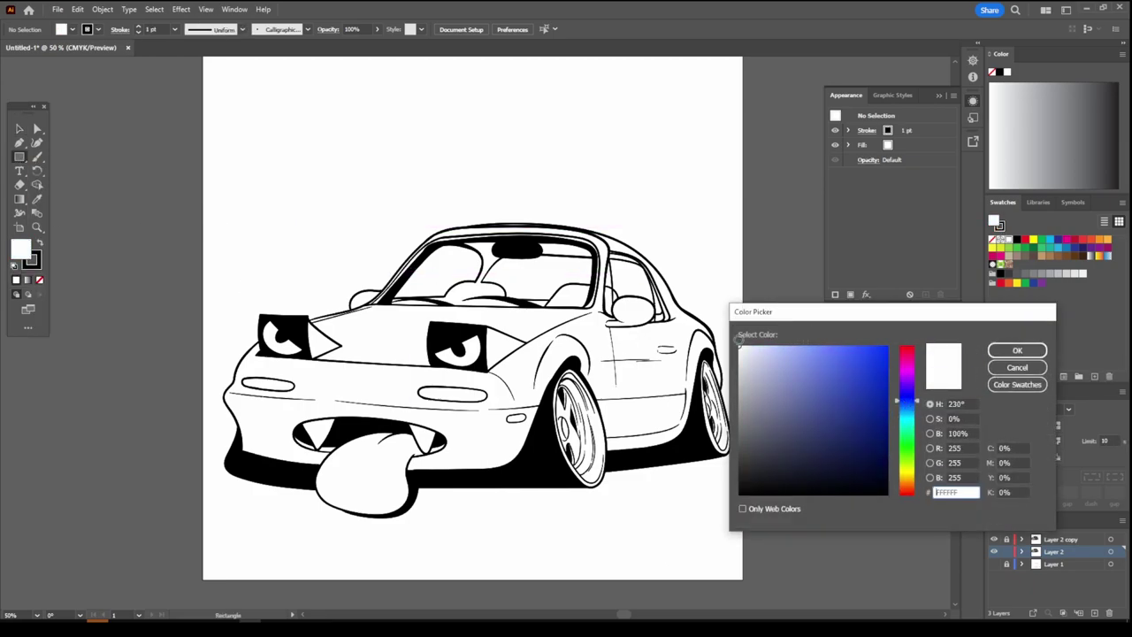
{"action": "left_click", "coordinate": [1017, 350]}
{"action": "left_click_drag", "start_coordinate": [209, 175], "coordinate": [765, 539]}
{"action": "right_click", "coordinate": [266, 215]}
{"action": "left_click", "coordinate": [443, 526]}
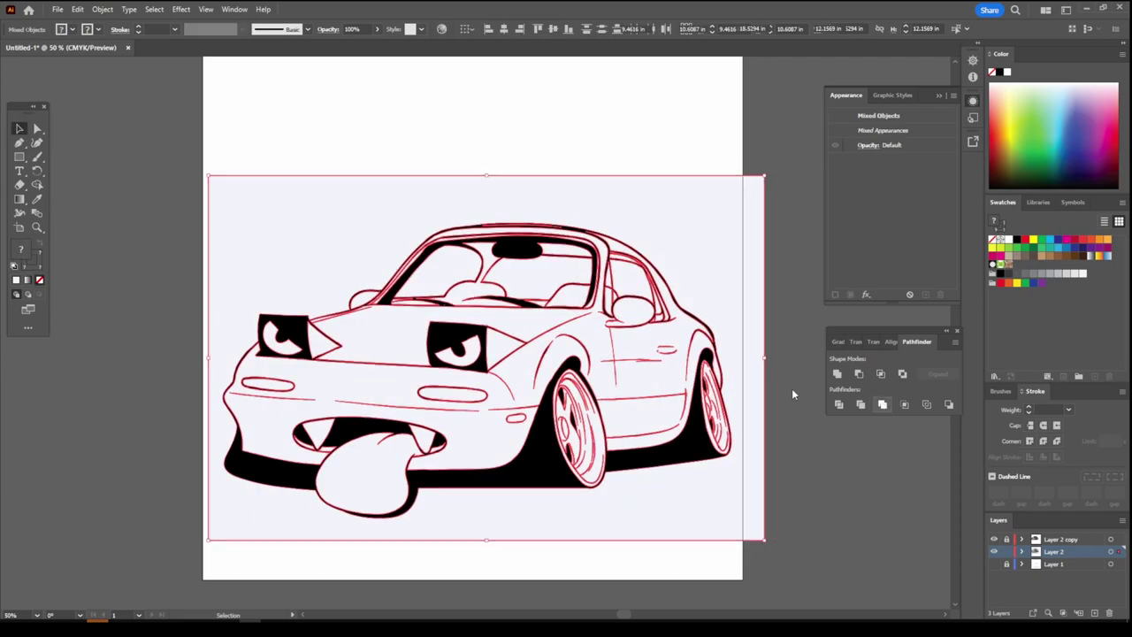
Step: Inside the car group, colour the eye irises magenta and the tongue red
{"action": "double_click", "coordinate": [698, 285]}
{"action": "key", "text": "ctrl+plus"}
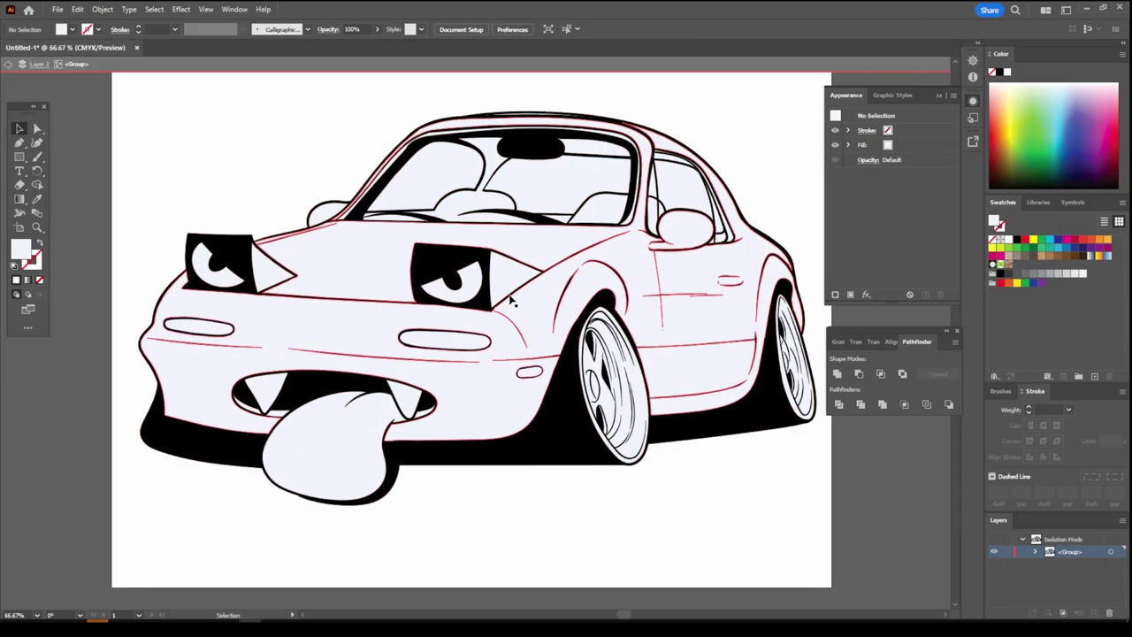
{"action": "left_click", "coordinate": [455, 278]}
{"action": "left_click", "coordinate": [1065, 241]}
{"action": "left_click", "coordinate": [312, 436]}
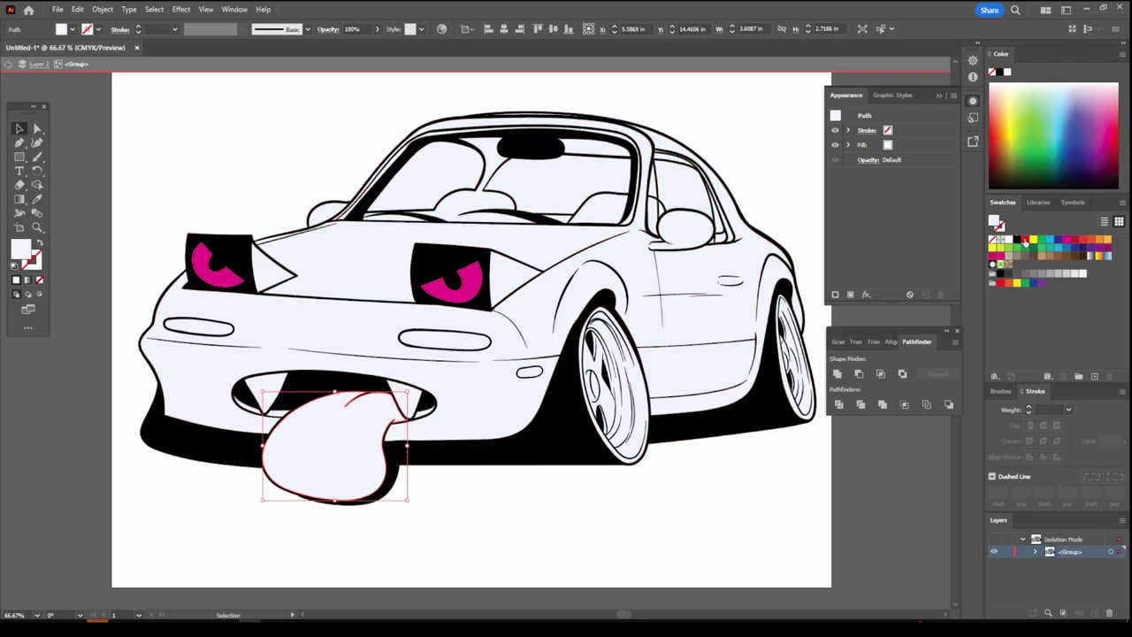
{"action": "left_click", "coordinate": [1024, 240]}
Step: Fill the lower mouth shape magenta and give the left mouth piece a new colour
{"action": "key", "text": "ctrl+plus"}
{"action": "key", "text": "ctrl+plus"}
{"action": "key", "text": "ctrl+plus"}
{"action": "left_click", "coordinate": [607, 417]}
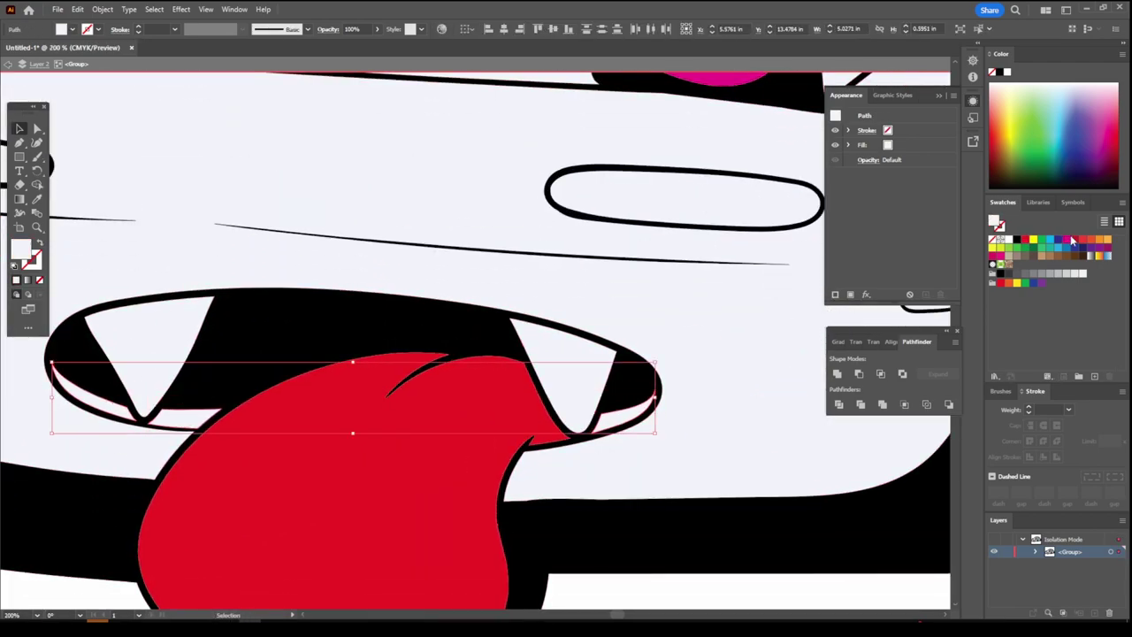
{"action": "left_click", "coordinate": [1073, 240]}
{"action": "left_click", "coordinate": [643, 393], "text": "shift"}
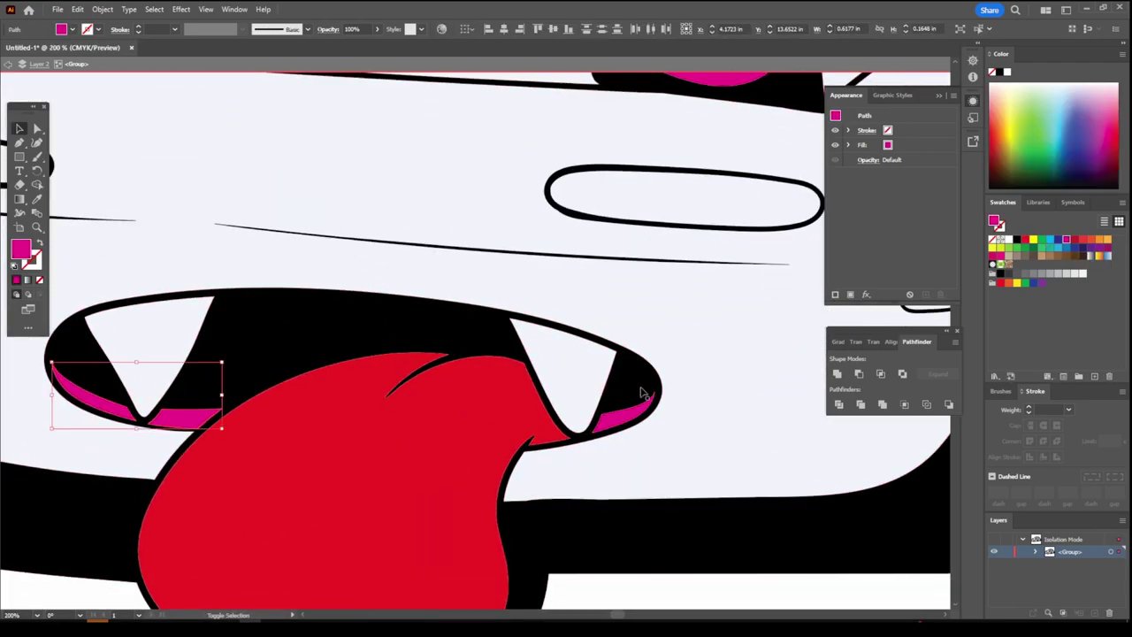
{"action": "double_click", "coordinate": [19, 250]}
{"action": "left_click", "coordinate": [1013, 349]}
Step: Fill both headlight ovals light blue
{"action": "key", "text": "ctrl+minus"}
{"action": "key", "text": "ctrl+minus"}
{"action": "left_click", "coordinate": [523, 380]}
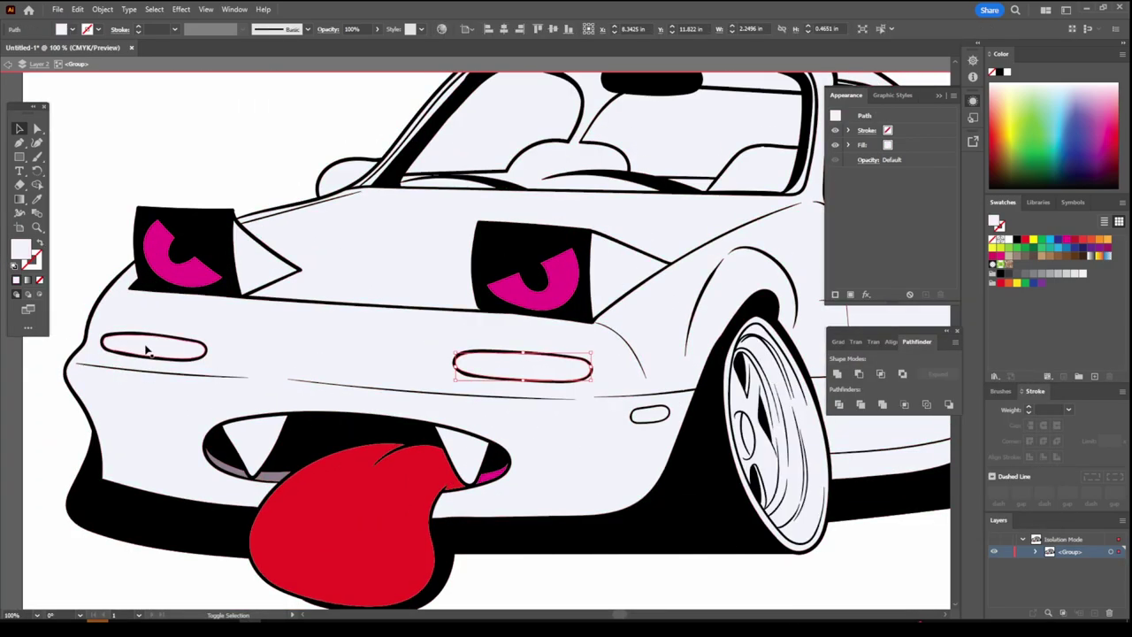
{"action": "left_click", "coordinate": [149, 351], "text": "shift"}
{"action": "double_click", "coordinate": [20, 250]}
{"action": "left_click", "coordinate": [1014, 349]}
{"action": "key", "text": "ctrl+minus"}
{"action": "key", "text": "ctrl+minus"}
Step: Lock Layer 2's sub-items and fill both wheel faces light blue
{"action": "left_click", "coordinate": [1035, 565]}
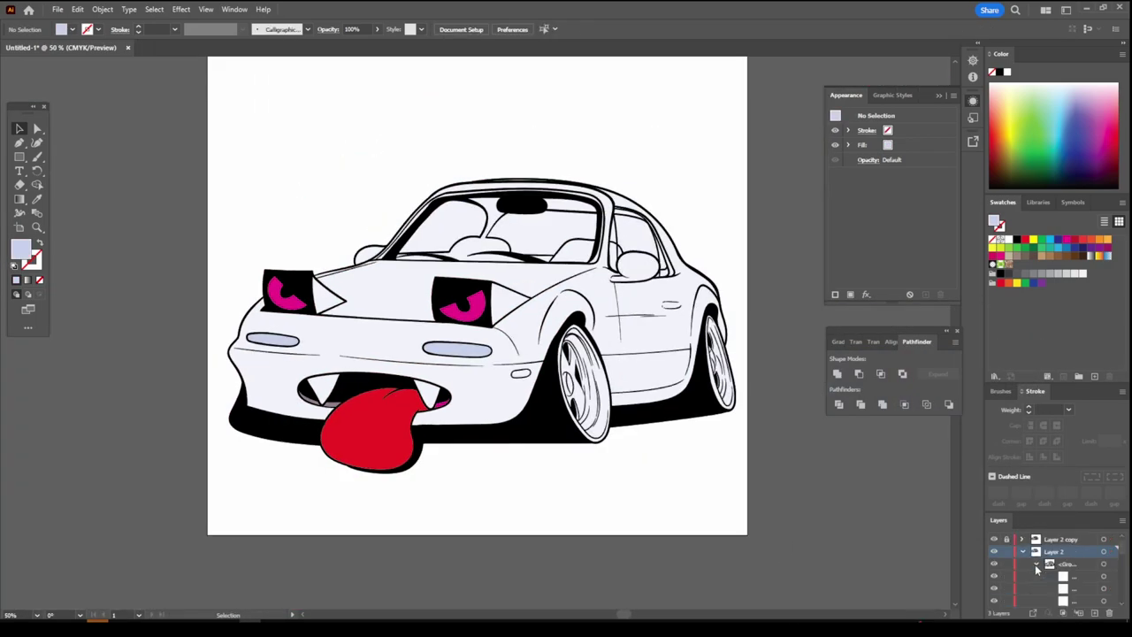
{"action": "left_click", "coordinate": [1005, 551]}
{"action": "key", "text": "ctrl+plus"}
{"action": "key", "text": "ctrl+plus"}
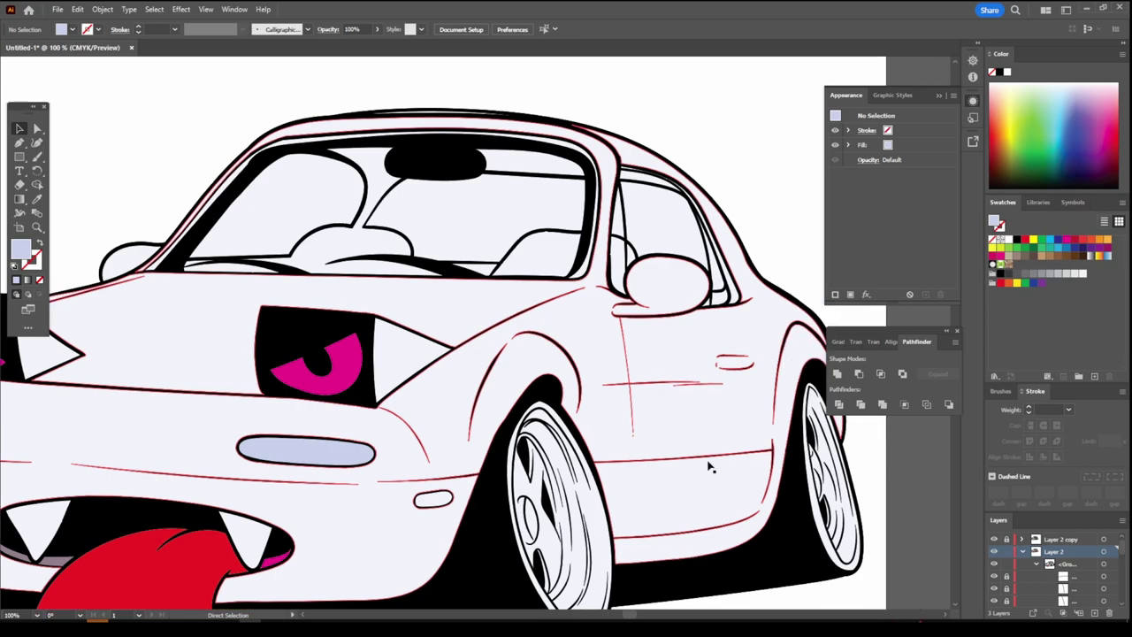
{"action": "scroll", "coordinate": [699, 434], "scroll_direction": "down", "scroll_amount": 2}
{"action": "double_click", "coordinate": [548, 524]}
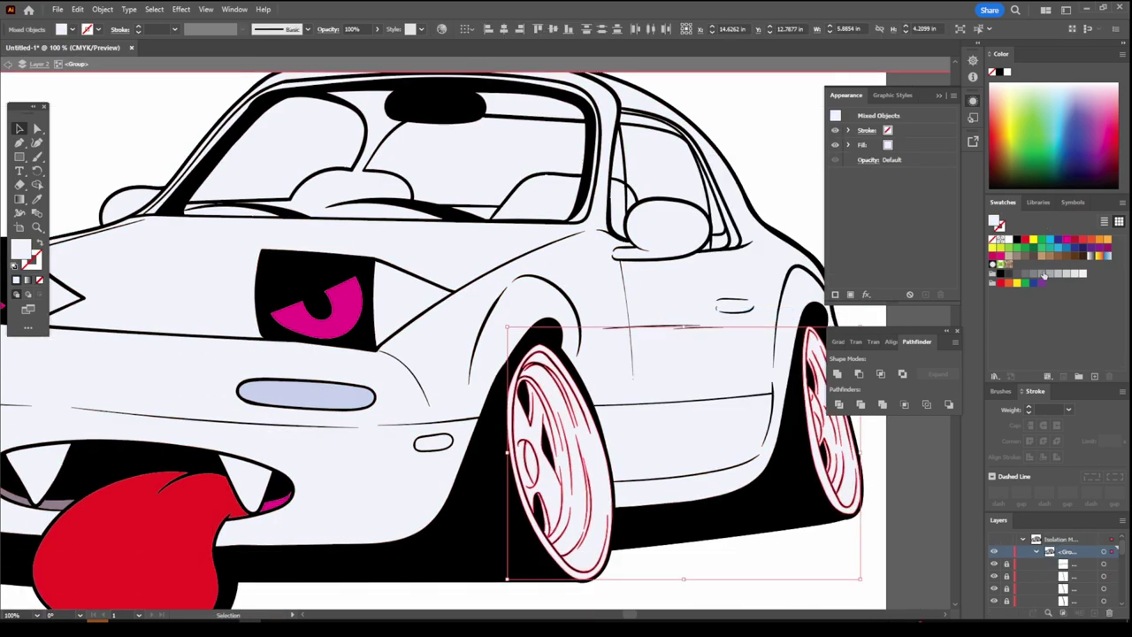
{"action": "double_click", "coordinate": [995, 223]}
{"action": "key", "text": "Return"}
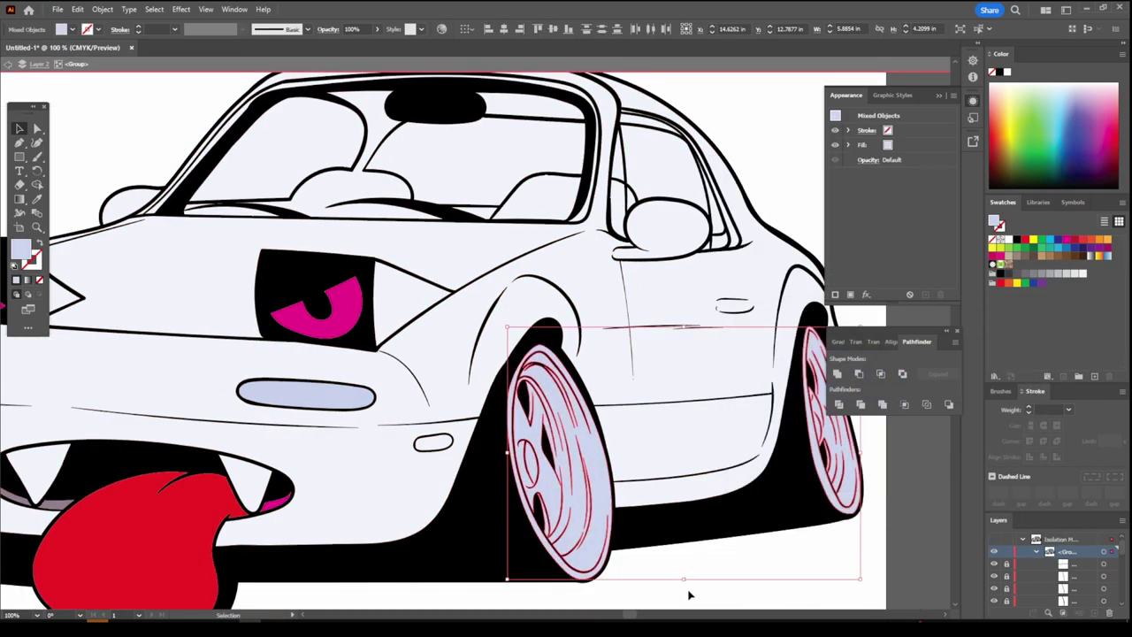
Step: Give the windshield and side windows a grey glass fill
{"action": "scroll", "coordinate": [687, 597], "scroll_direction": "up", "scroll_amount": 3}
{"action": "left_click", "coordinate": [666, 304]}
{"action": "left_click", "coordinate": [522, 283], "text": "shift"}
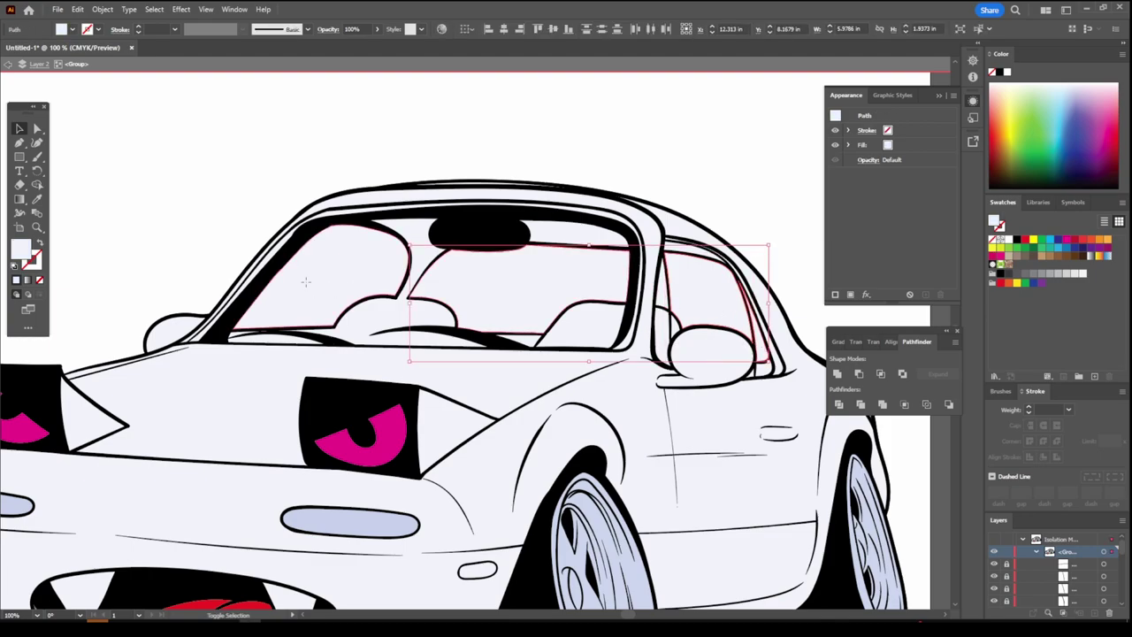
{"action": "double_click", "coordinate": [995, 222]}
{"action": "left_click", "coordinate": [1017, 351]}
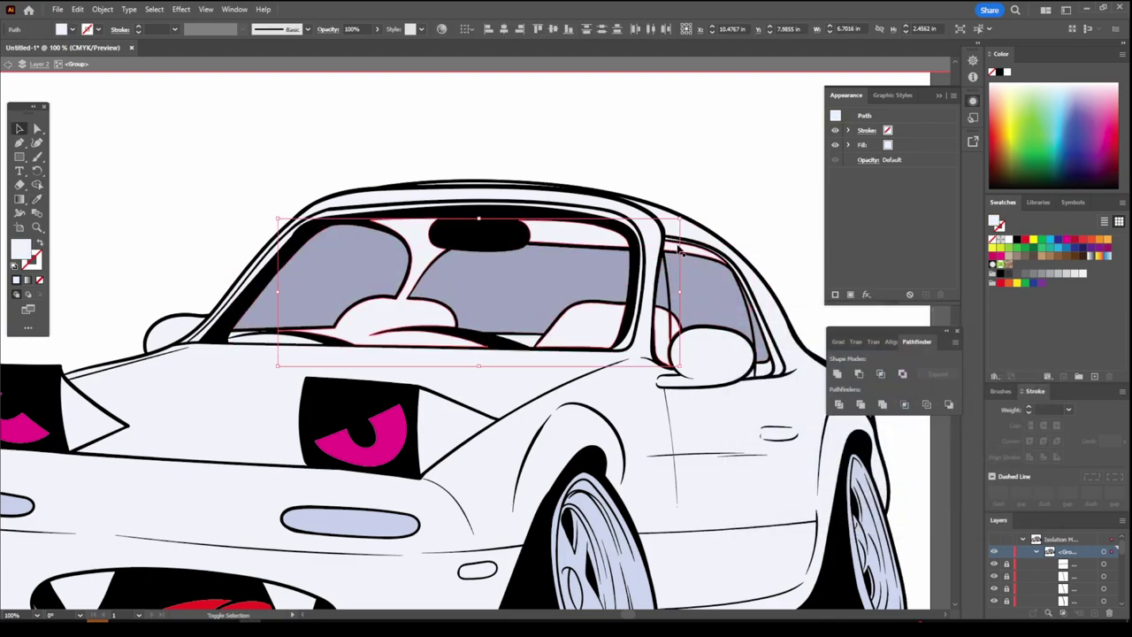
{"action": "left_click", "coordinate": [753, 379], "text": "shift"}
Step: Fill the seats and interior shapes dark purple
{"action": "left_click", "coordinate": [287, 347]}
{"action": "double_click", "coordinate": [995, 222]}
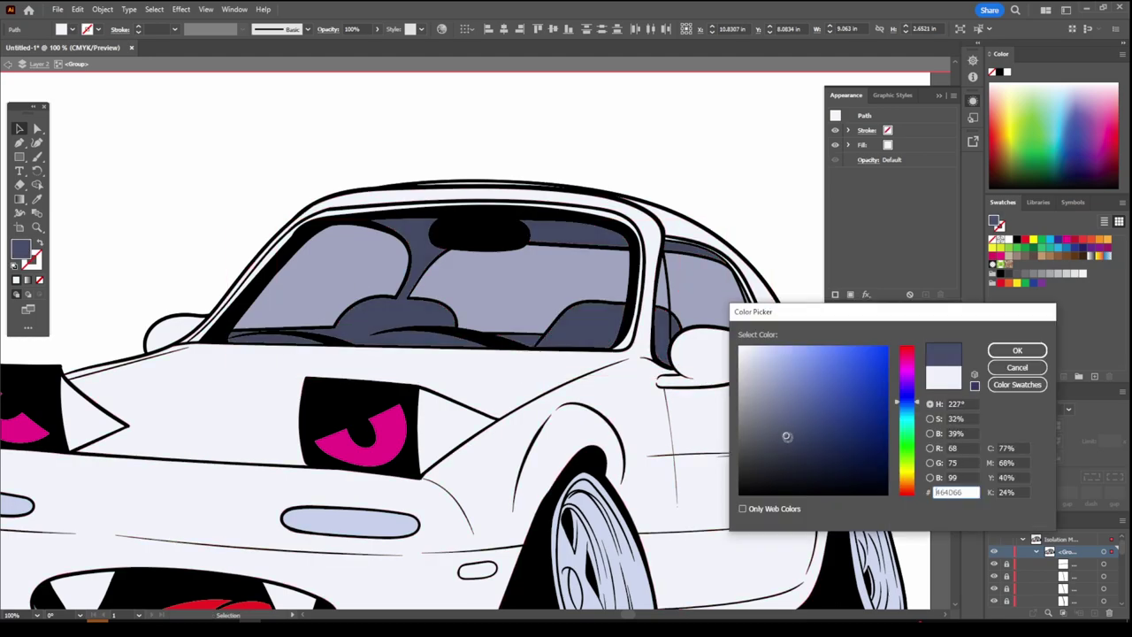
{"action": "left_click_drag", "start_coordinate": [911, 407], "coordinate": [907, 391]}
{"action": "left_click", "coordinate": [1017, 350]}
{"action": "key", "text": "ctrl+0"}
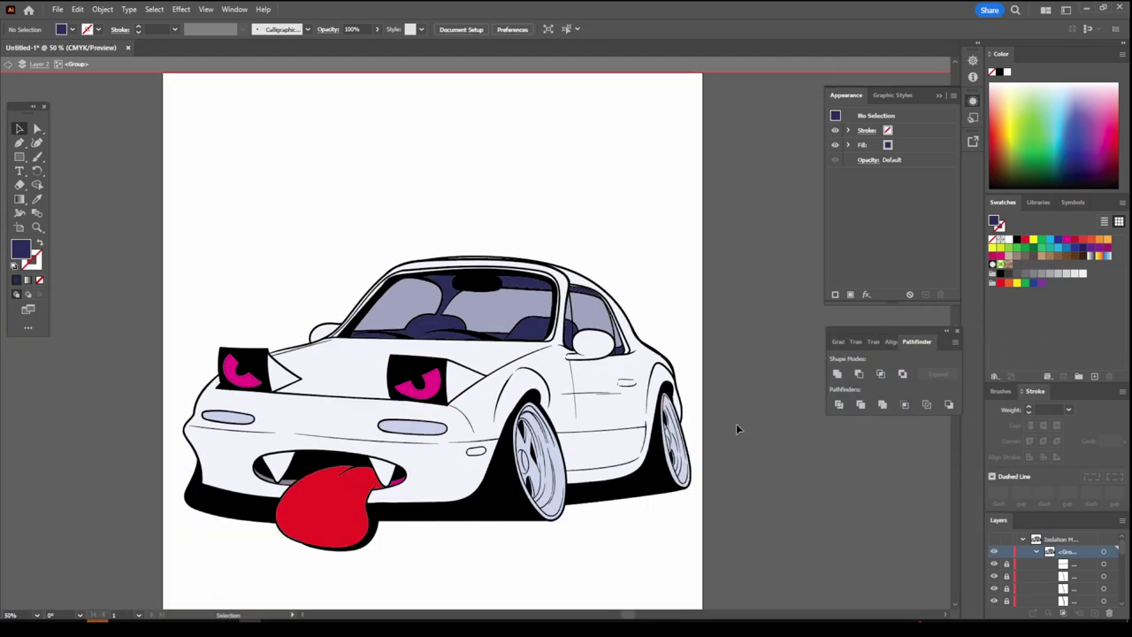
{"action": "scroll", "coordinate": [599, 321], "scroll_direction": "up", "scroll_amount": 5}
Step: Colour the window frame grey-blue and the window glass purple, then collapse Layer 2
{"action": "double_click", "coordinate": [22, 250]}
{"action": "left_click", "coordinate": [1010, 348]}
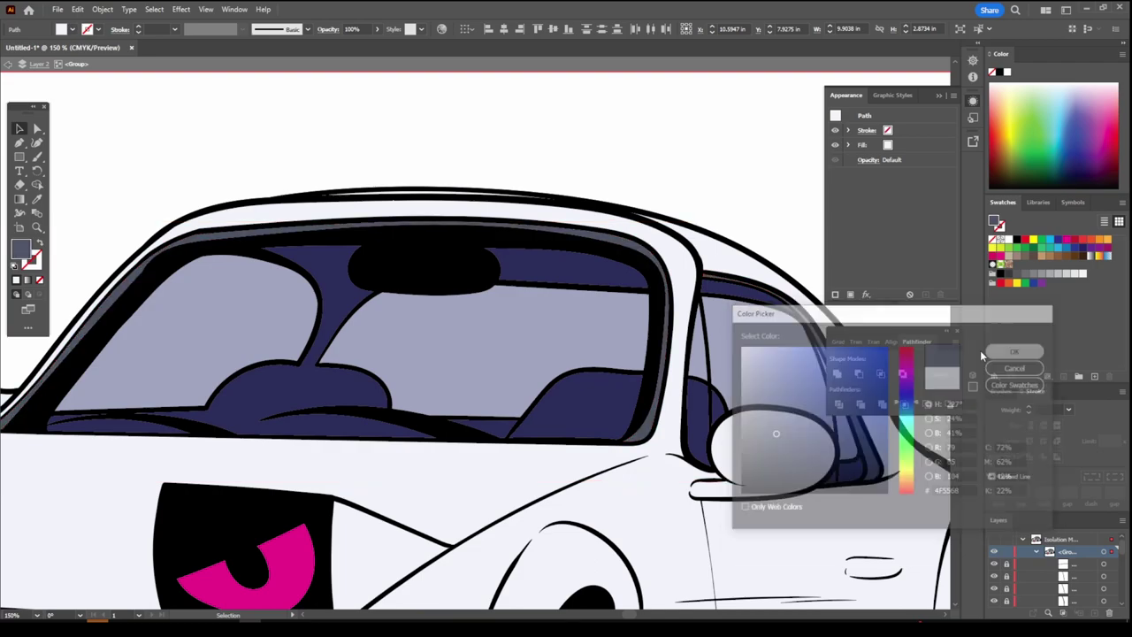
{"action": "left_click", "coordinate": [260, 334]}
{"action": "double_click", "coordinate": [21, 251]}
{"action": "left_click", "coordinate": [817, 384]}
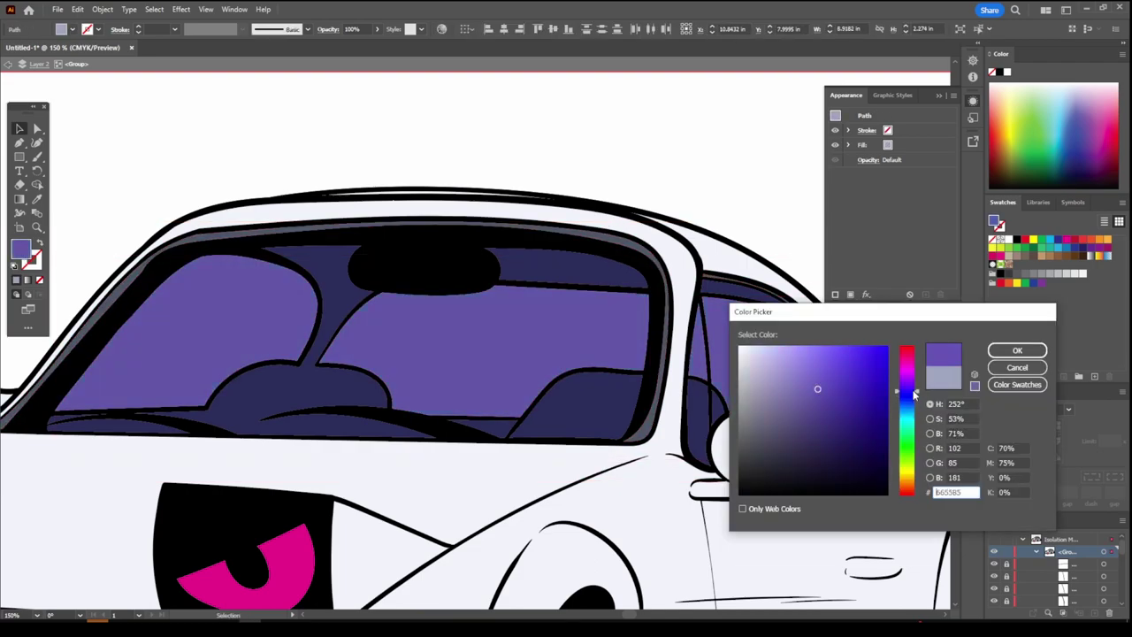
{"action": "left_click", "coordinate": [1011, 350]}
{"action": "key", "text": "ctrl+0"}
{"action": "left_click", "coordinate": [703, 535]}
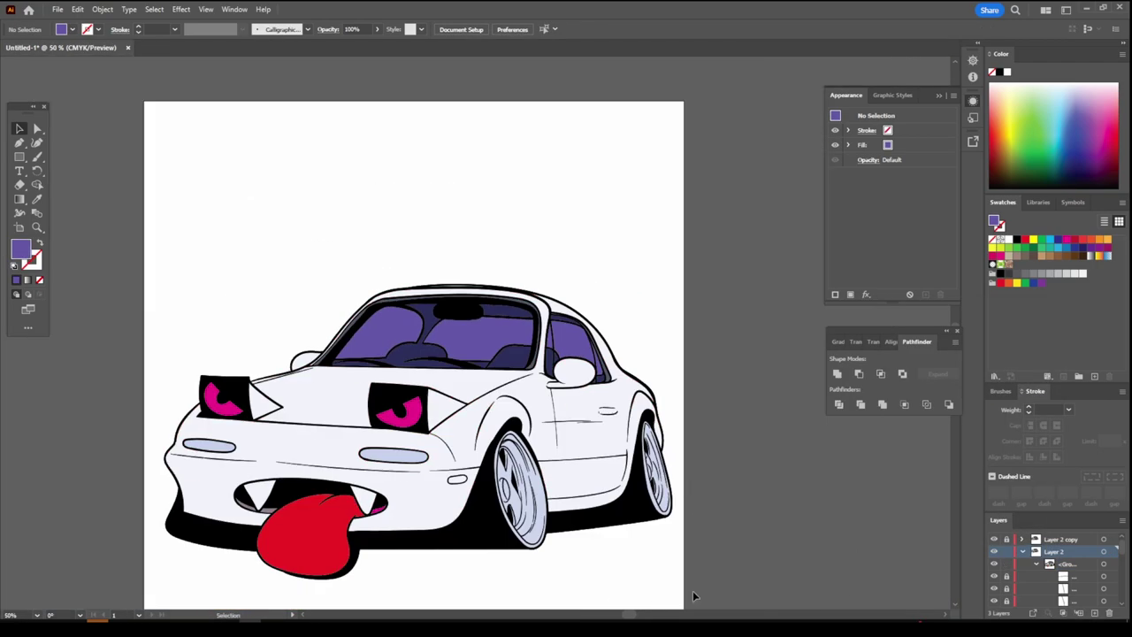
{"action": "left_click", "coordinate": [1023, 551]}
Step: Duplicate Layer 2 again and delete the extra Layer 5
{"action": "left_click_drag", "start_coordinate": [1053, 550], "coordinate": [1079, 612]}
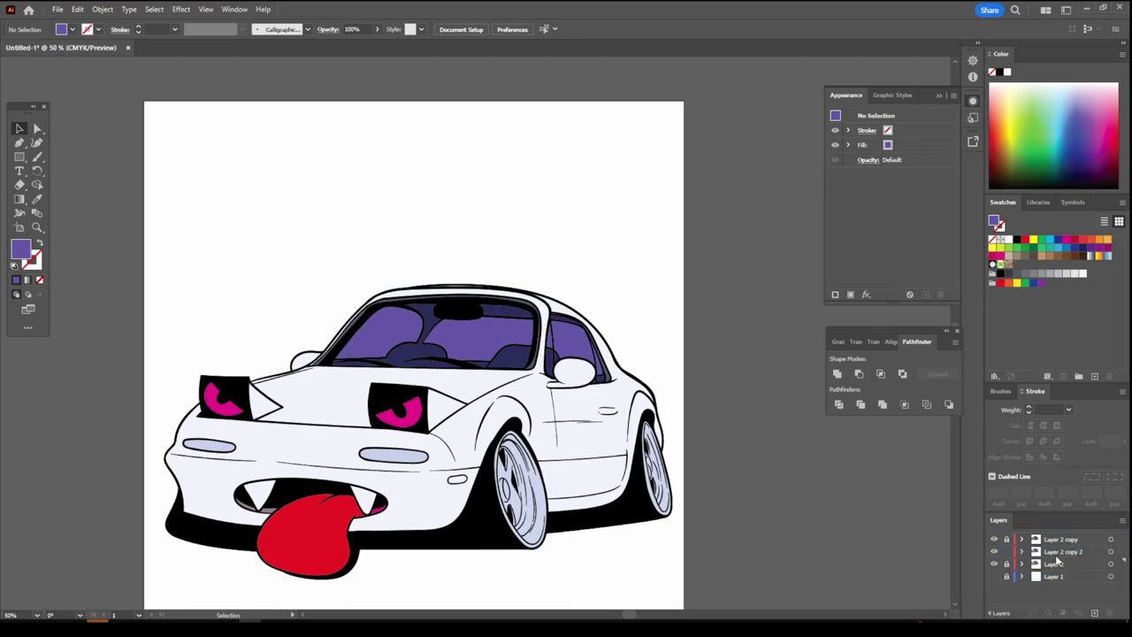
{"action": "double_click", "coordinate": [580, 374]}
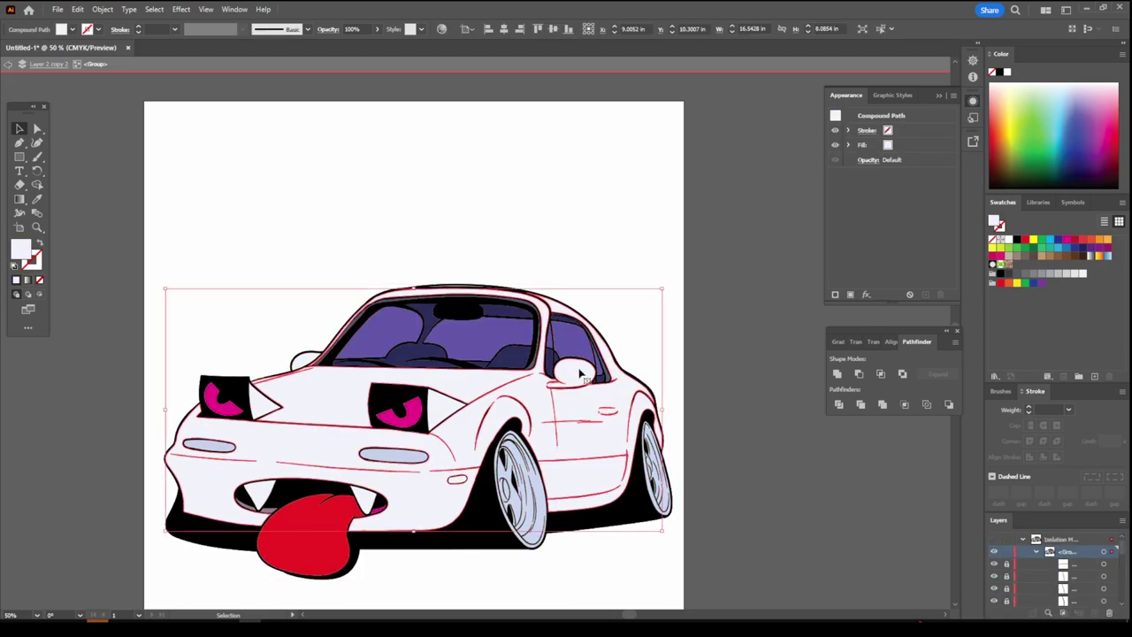
{"action": "key", "text": "Escape"}
{"action": "right_click", "coordinate": [442, 414]}
{"action": "left_click", "coordinate": [477, 289]}
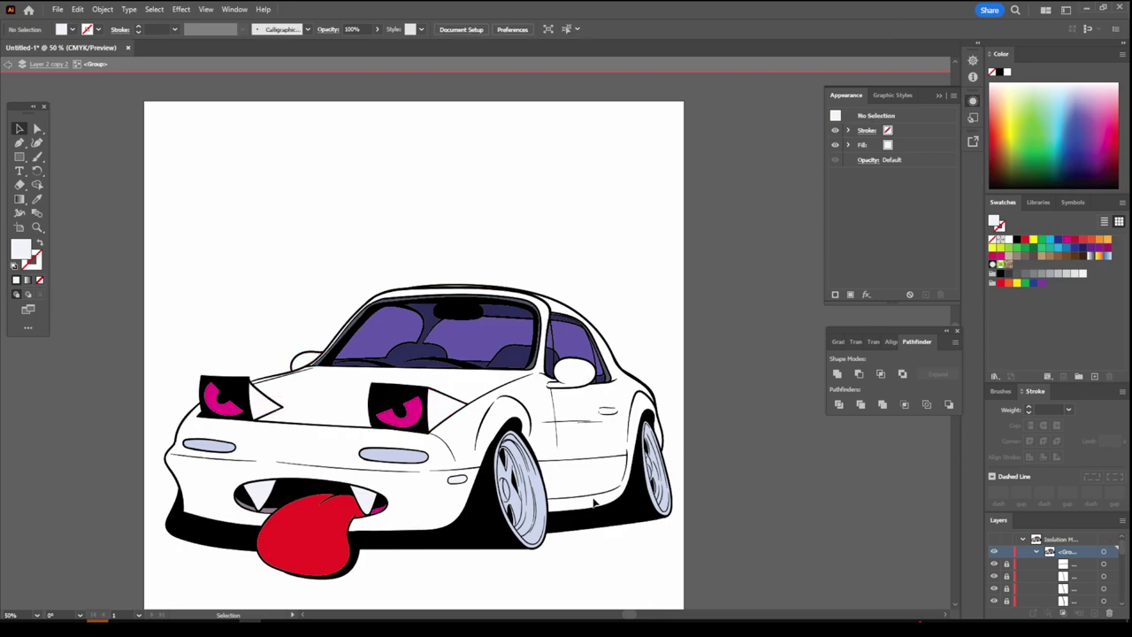
{"action": "key", "text": "Escape"}
{"action": "key", "text": "ctrl+equal"}
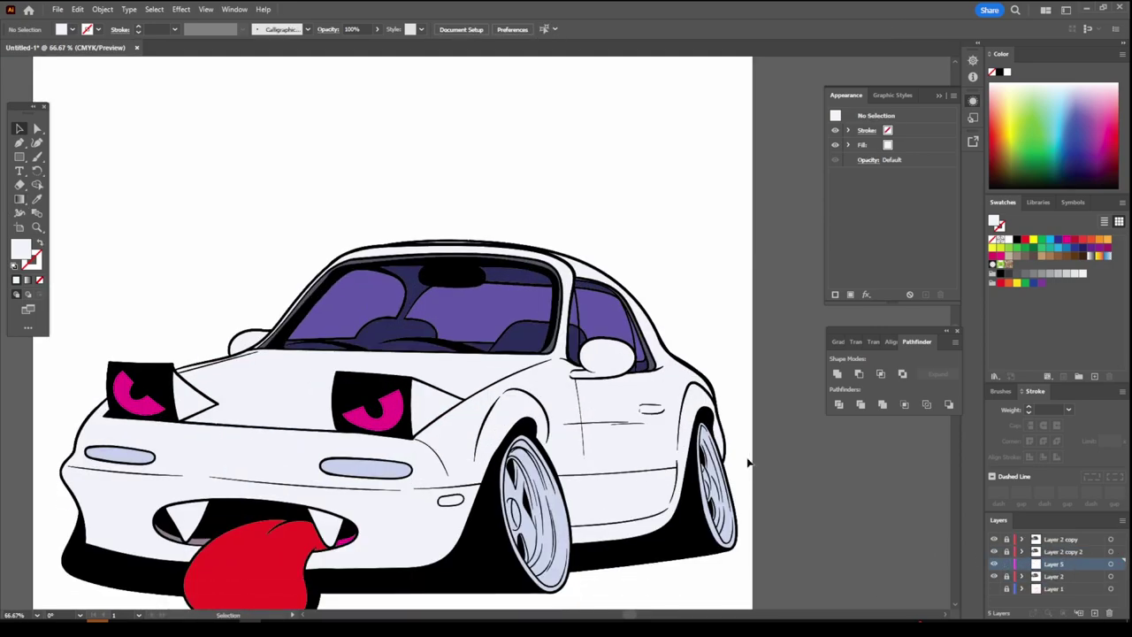
{"action": "left_click_drag", "start_coordinate": [1017, 576], "coordinate": [1094, 612]}
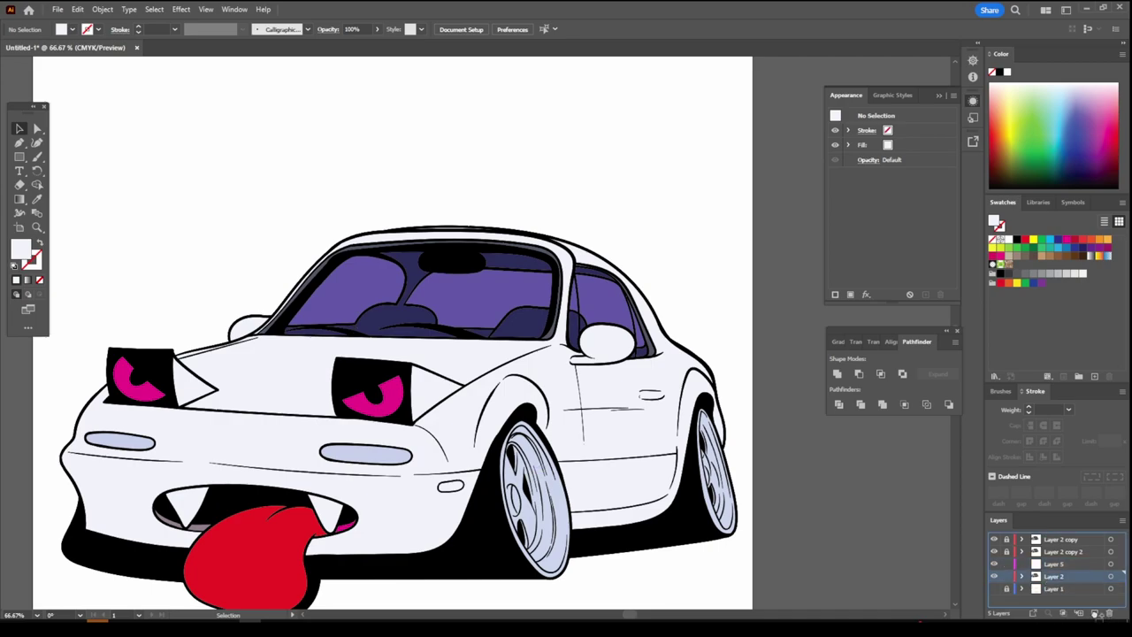
{"action": "left_click_drag", "start_coordinate": [1033, 570], "coordinate": [1111, 614]}
Step: Set a light blue fill and switch to the Pencil tool
{"action": "left_click", "coordinate": [37, 128]}
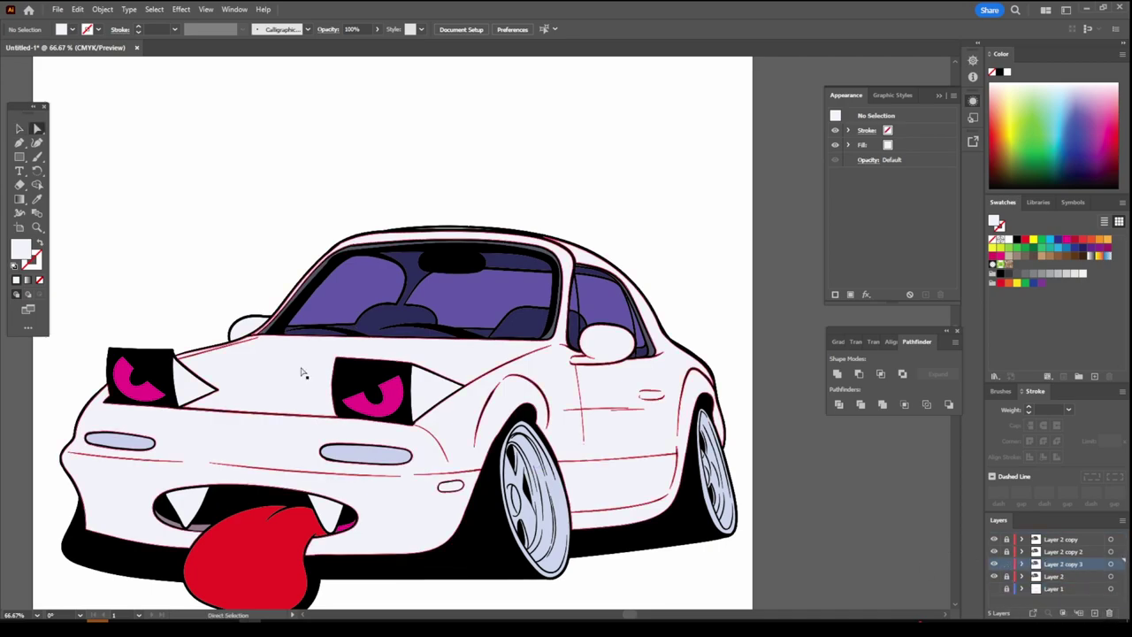
{"action": "left_click", "coordinate": [304, 369]}
{"action": "double_click", "coordinate": [19, 250]}
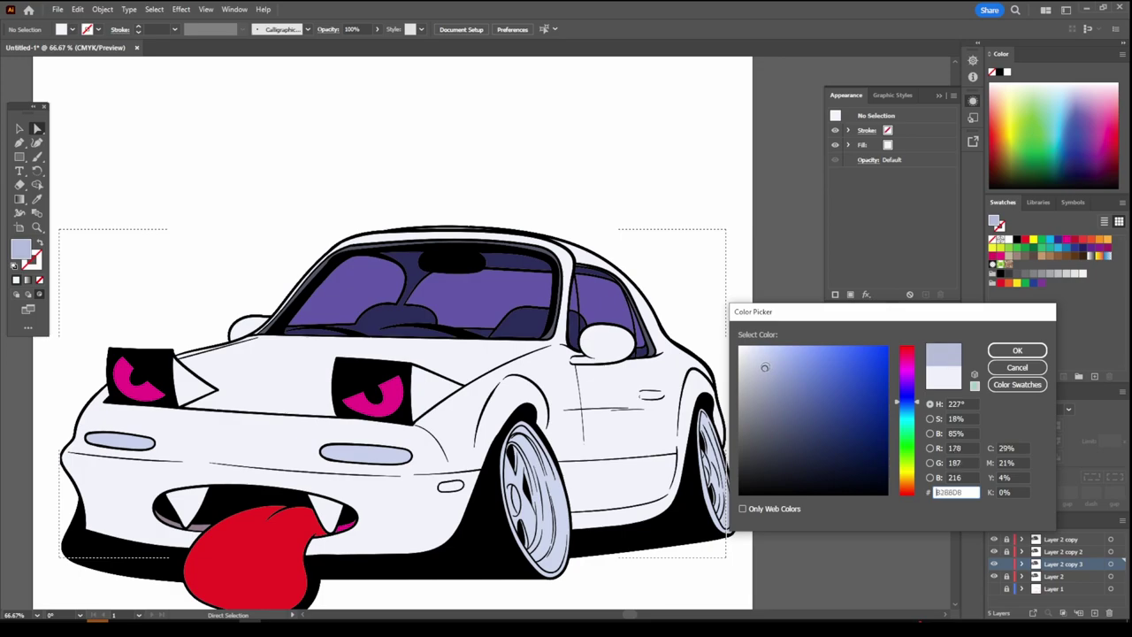
{"action": "left_click", "coordinate": [1029, 354]}
{"action": "key", "text": "n"}
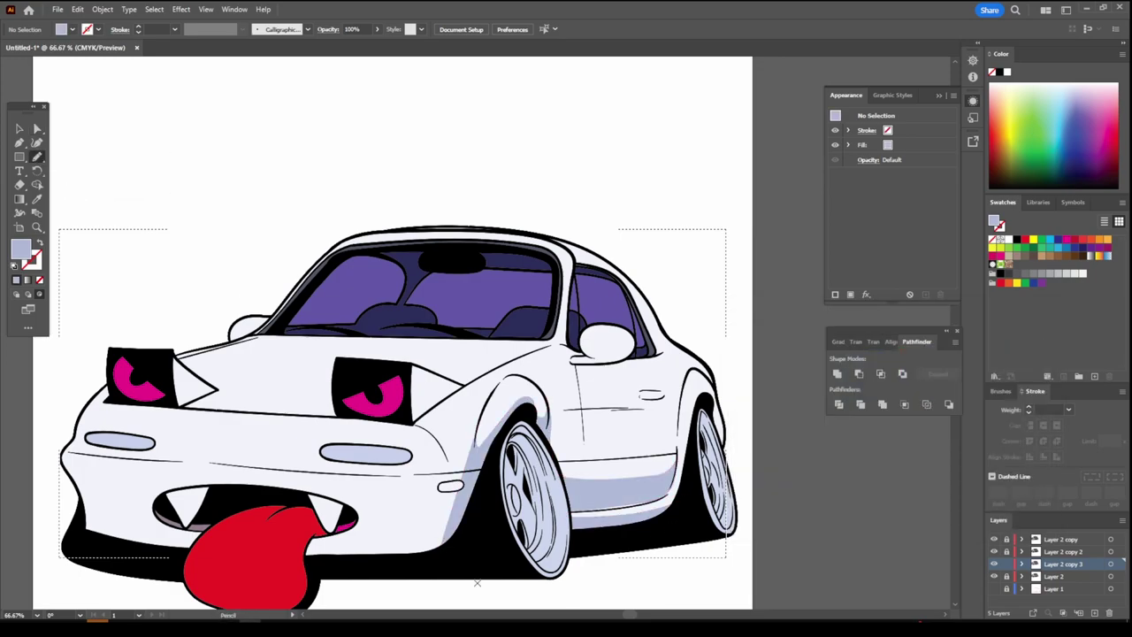
{"action": "scroll", "coordinate": [563, 514], "scroll_direction": "up", "scroll_amount": 3, "text": "alt"}
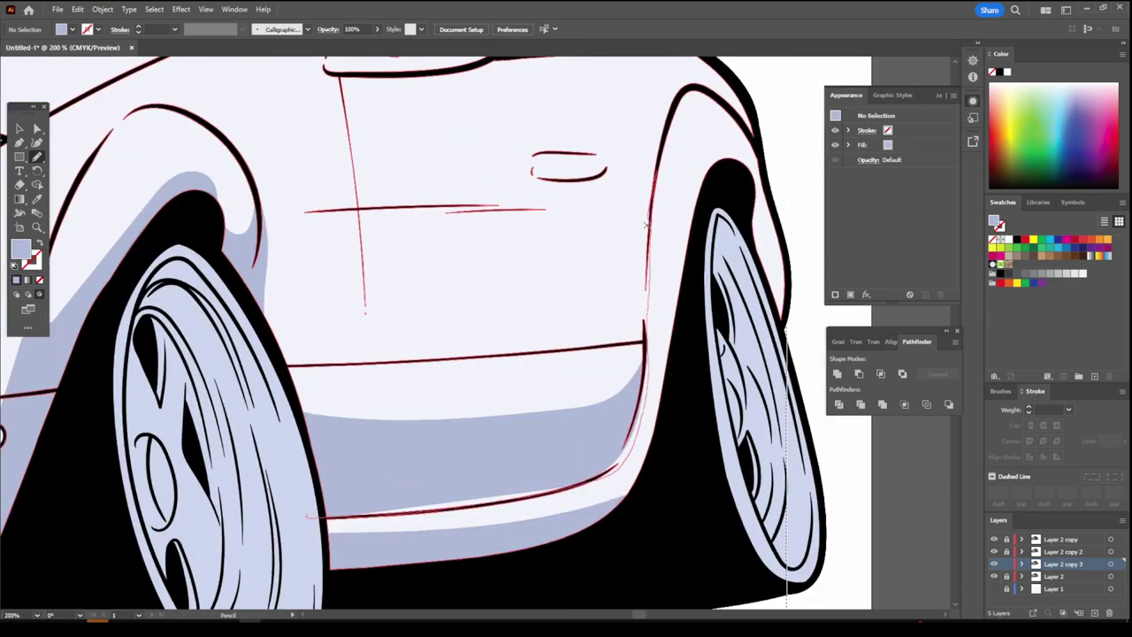
{"action": "scroll", "coordinate": [622, 263], "scroll_direction": "up", "scroll_amount": 2}
{"action": "scroll", "coordinate": [622, 264], "scroll_direction": "right", "scroll_amount": 3}
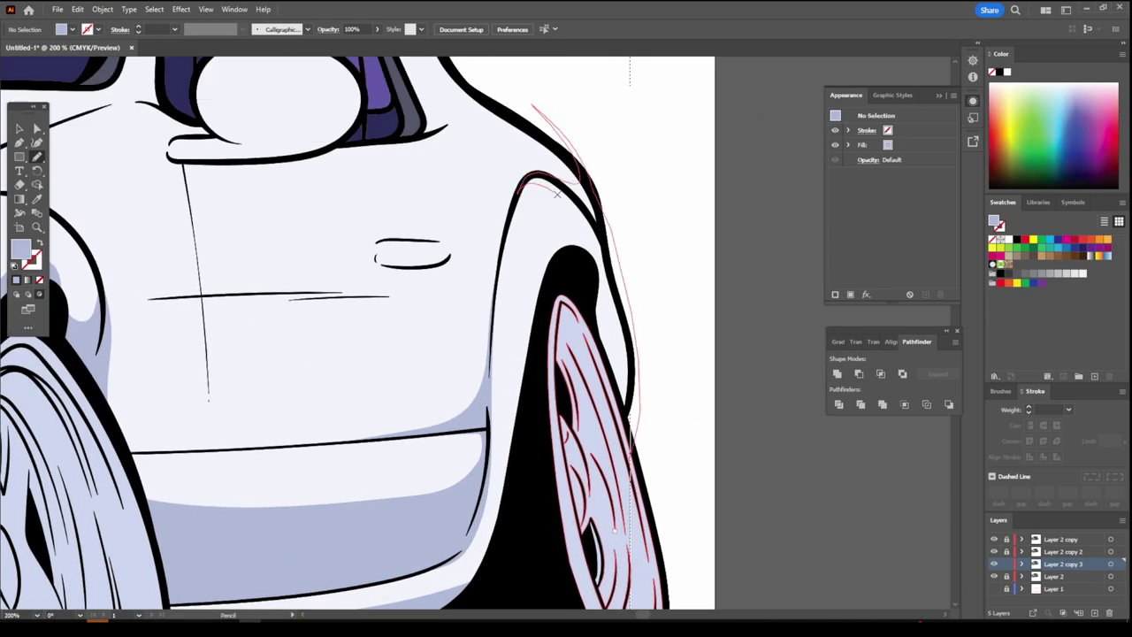
{"action": "scroll", "coordinate": [557, 193], "scroll_direction": "down", "scroll_amount": 3, "text": "alt"}
{"action": "scroll", "coordinate": [464, 545], "scroll_direction": "up", "scroll_amount": 3, "text": "alt"}
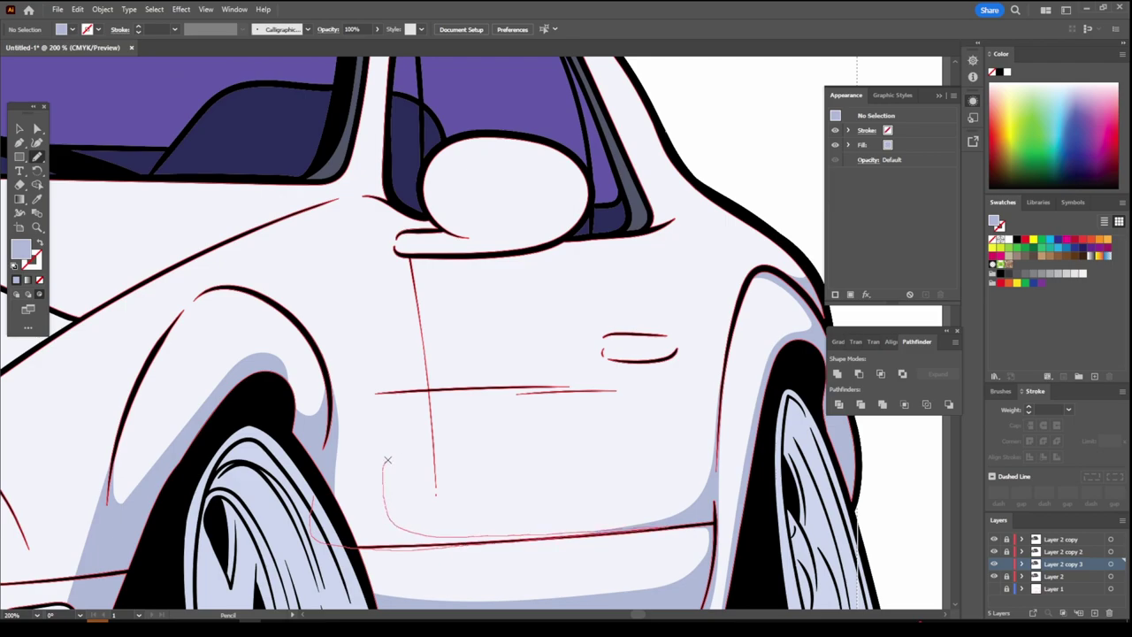
{"action": "scroll", "coordinate": [687, 531], "scroll_direction": "down", "scroll_amount": 4, "text": "alt"}
{"action": "scroll", "coordinate": [687, 531], "scroll_direction": "up", "scroll_amount": 2, "text": "alt"}
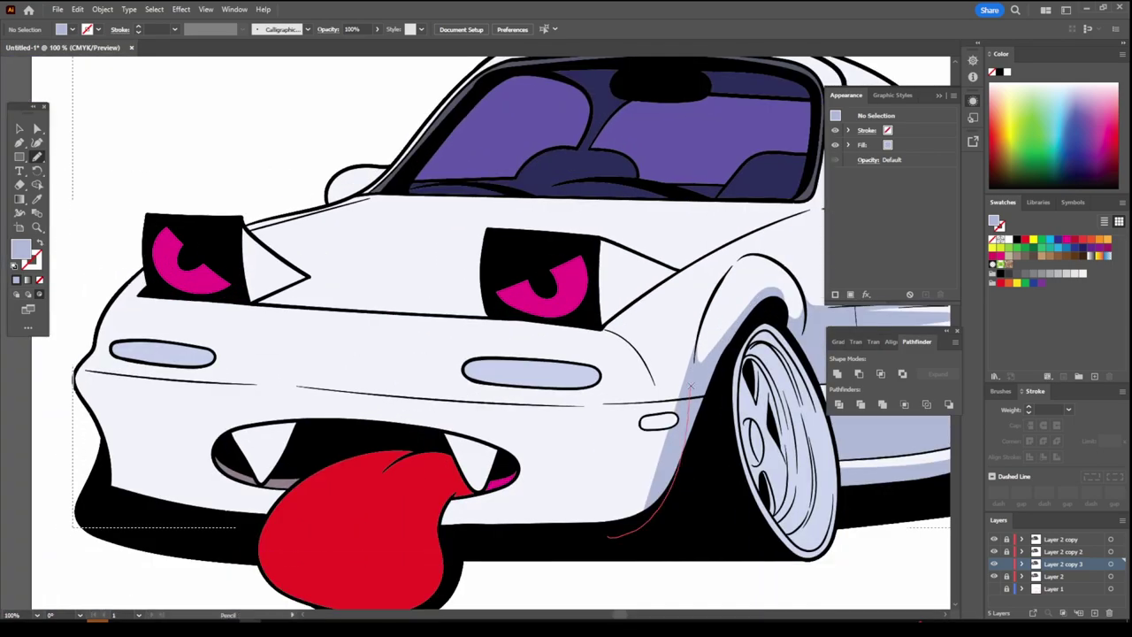
Step: Draw light lavender shadow shapes on the bumper and lower left body
{"action": "left_click_drag", "start_coordinate": [568, 529], "coordinate": [566, 528]}
{"action": "left_click_drag", "start_coordinate": [76, 480], "coordinate": [121, 510]}
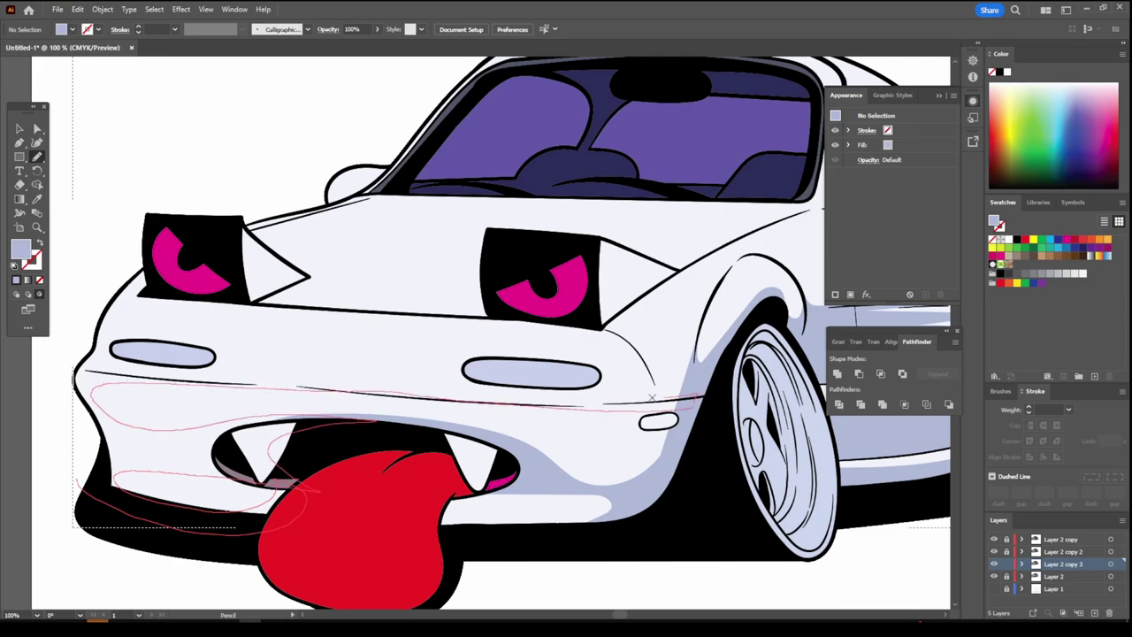
{"action": "scroll", "coordinate": [81, 318], "scroll_direction": "down", "scroll_amount": 3, "text": "alt"}
{"action": "scroll", "coordinate": [408, 433], "scroll_direction": "up", "scroll_amount": 3, "text": "alt"}
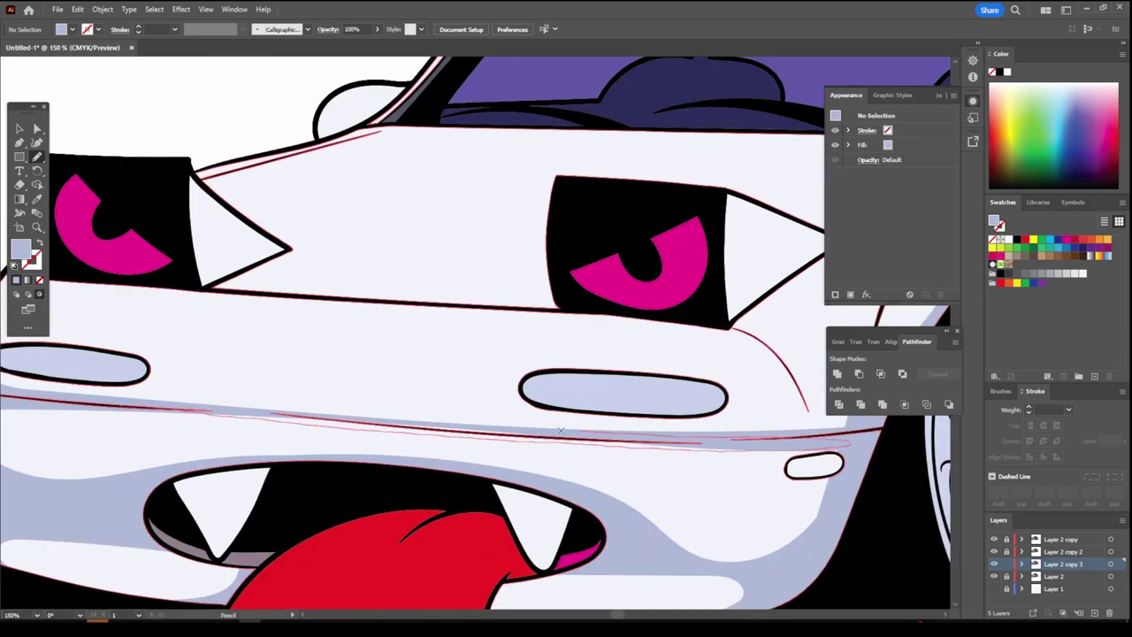
{"action": "left_click_drag", "start_coordinate": [560, 431], "coordinate": [831, 445]}
{"action": "key", "text": "ctrl+minus"}
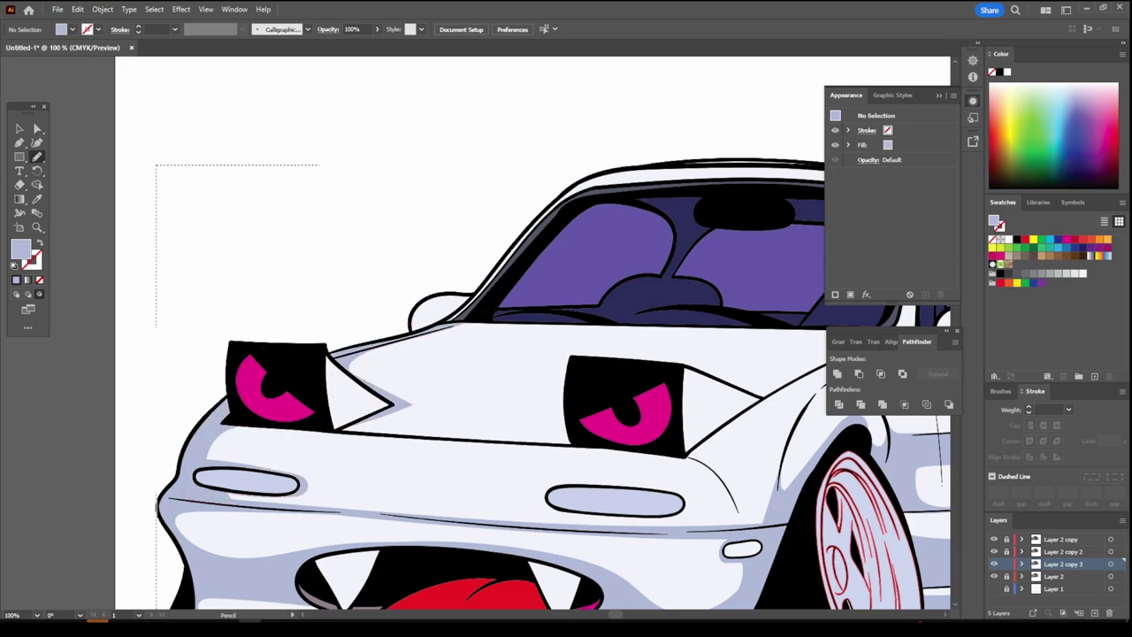
{"action": "key", "text": "ctrl+plus"}
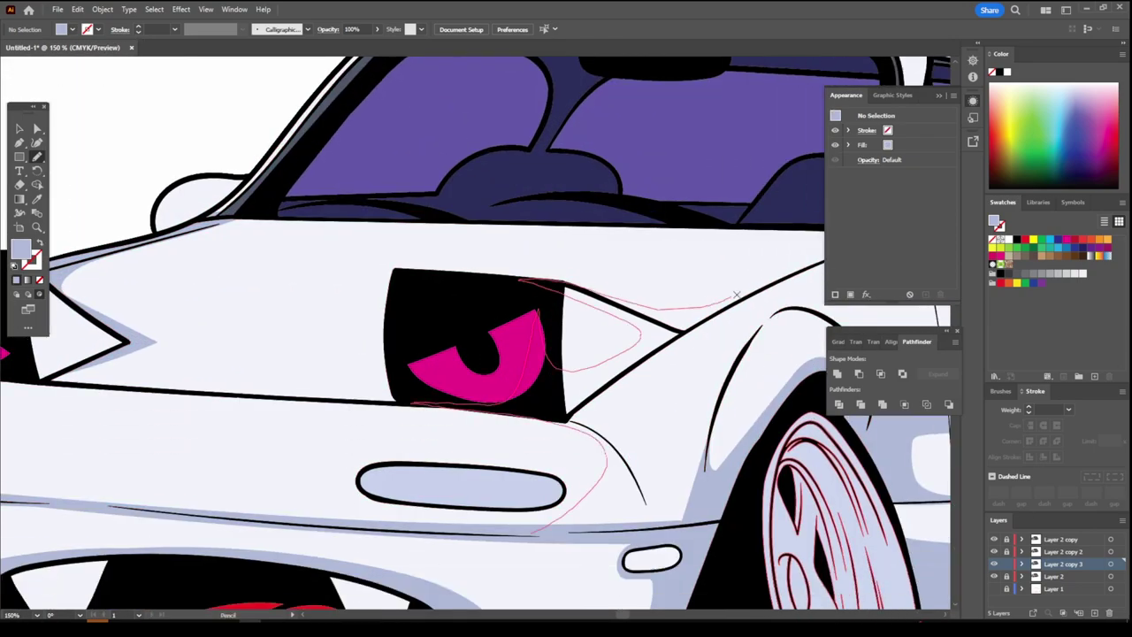
{"action": "key", "text": "ctrl+minus"}
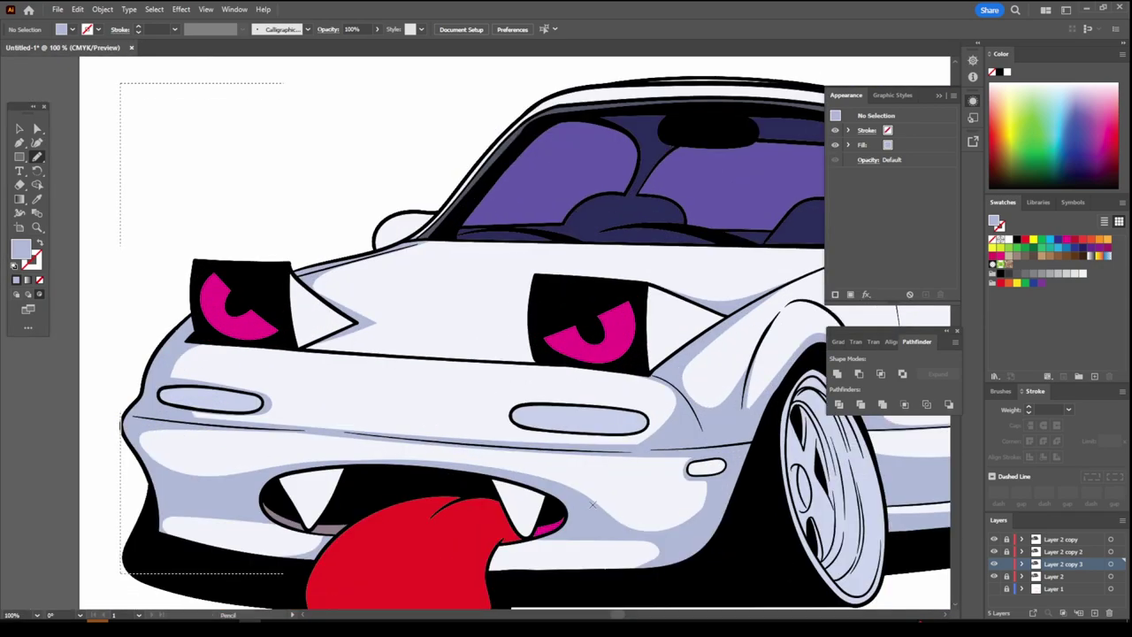
Step: Add shading under the mouth, on the rear fender and door crease, around the left eye and front bumper
{"action": "left_click_drag", "start_coordinate": [530, 471], "coordinate": [187, 453]}
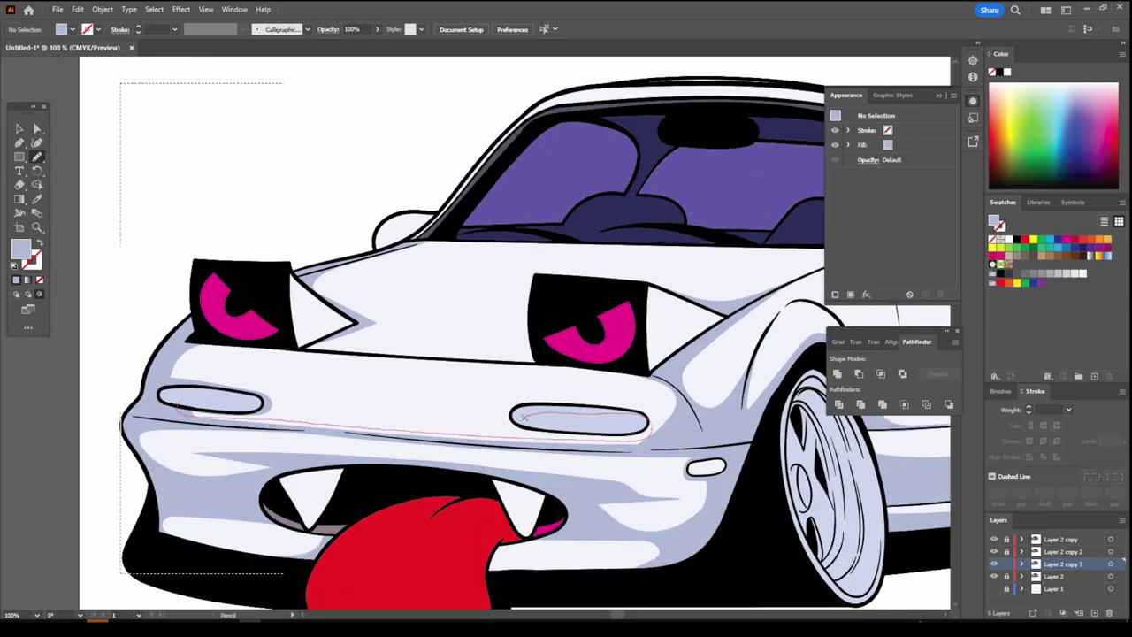
{"action": "left_click_drag", "start_coordinate": [525, 416], "coordinate": [276, 345]}
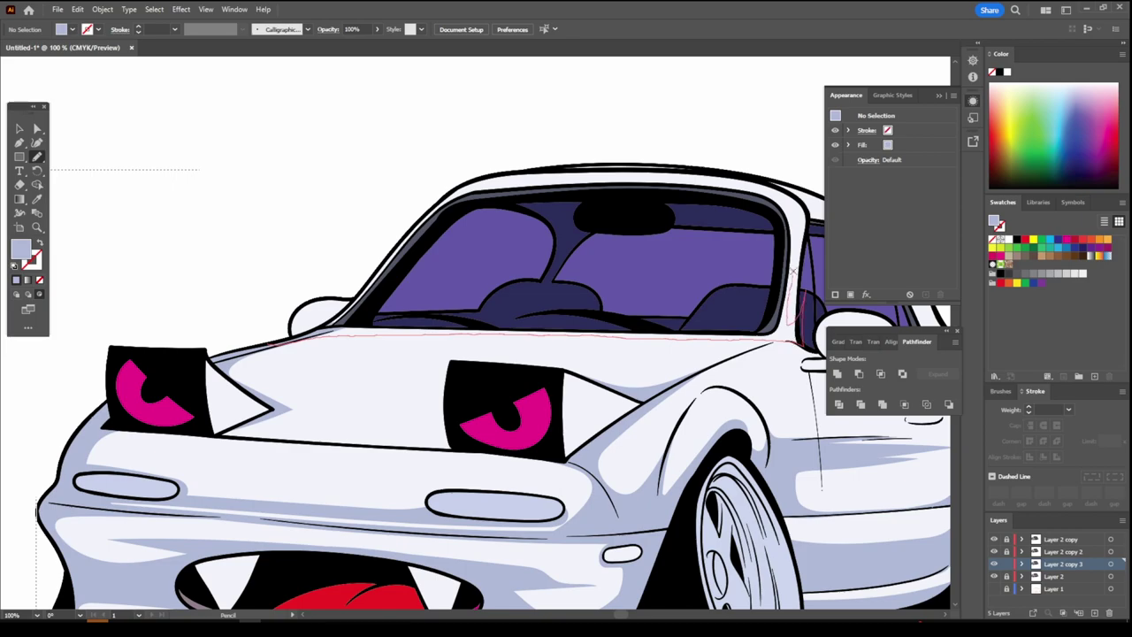
{"action": "key", "text": "ctrl+0"}
{"action": "scroll", "coordinate": [431, 375], "scroll_direction": "up", "scroll_amount": 5}
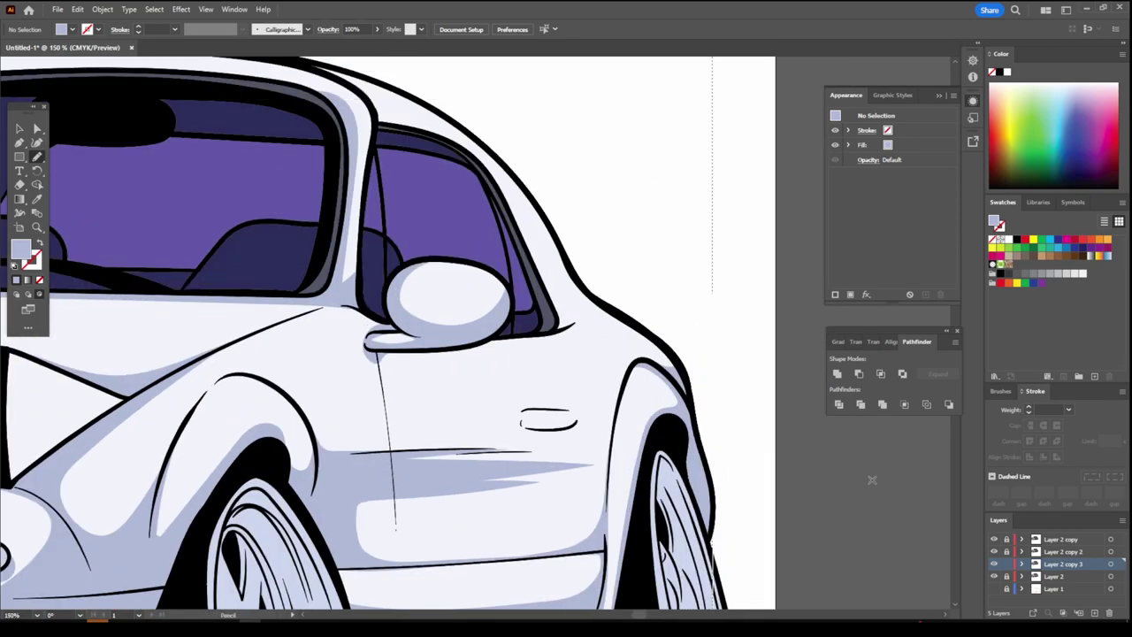
{"action": "left_click_drag", "start_coordinate": [616, 409], "coordinate": [363, 465]}
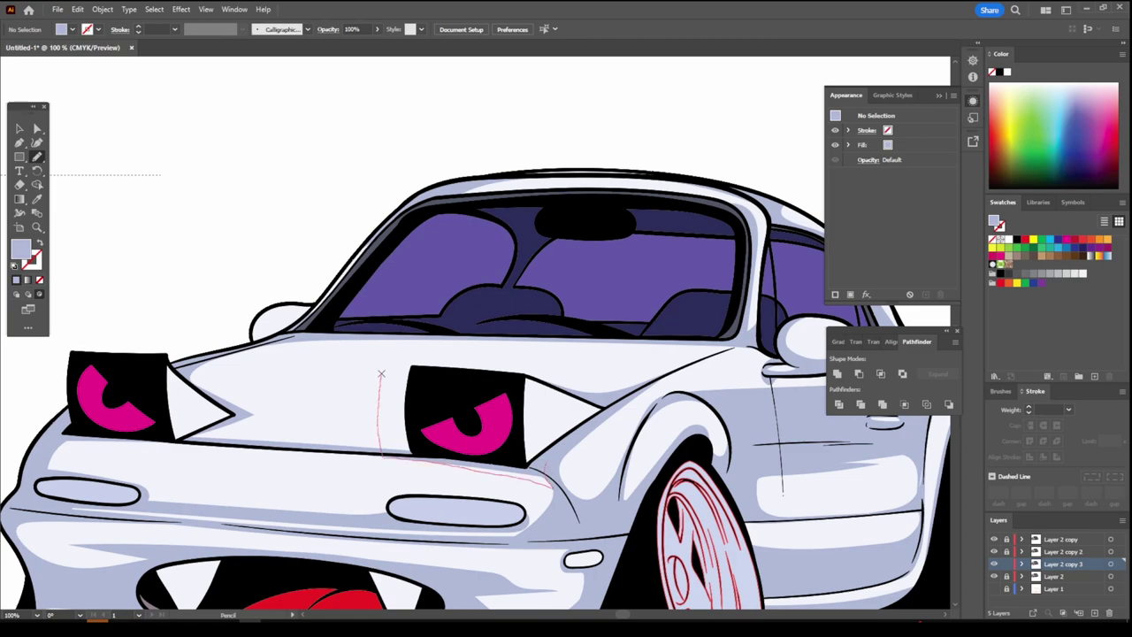
{"action": "left_click_drag", "start_coordinate": [381, 374], "coordinate": [581, 412]}
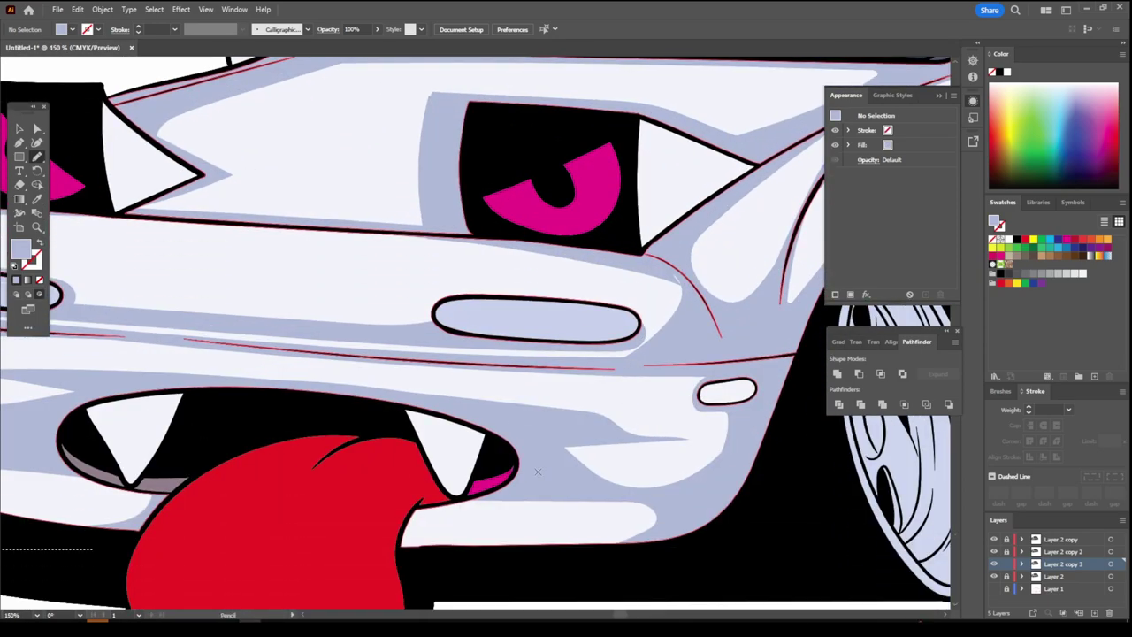
{"action": "left_click_drag", "start_coordinate": [522, 476], "coordinate": [654, 433]}
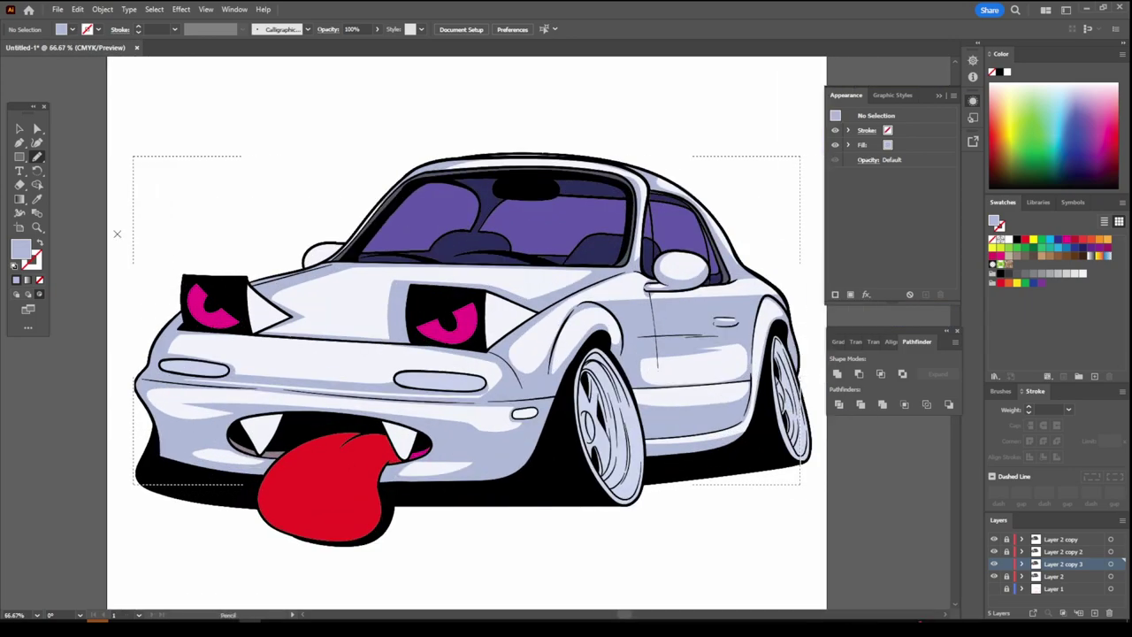
{"action": "key", "text": "ctrl+minus"}
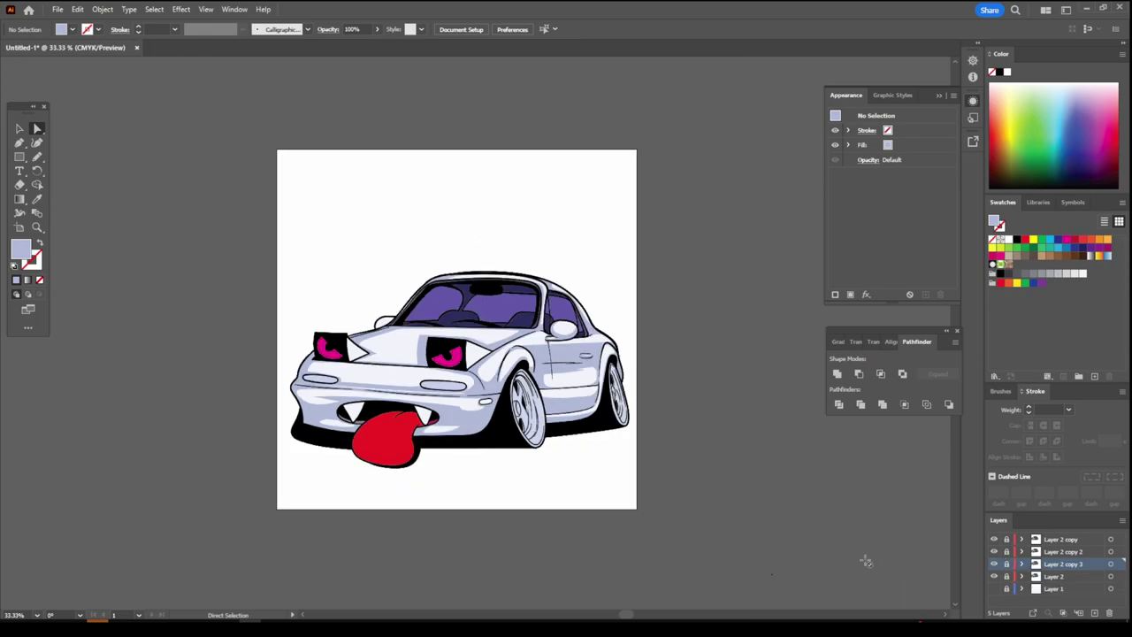
Step: Create a new layer for wheel shading and set a darker blue-grey fill
{"action": "scroll", "coordinate": [654, 469], "scroll_direction": "up", "scroll_amount": 3}
{"action": "left_click", "coordinate": [1094, 612]}
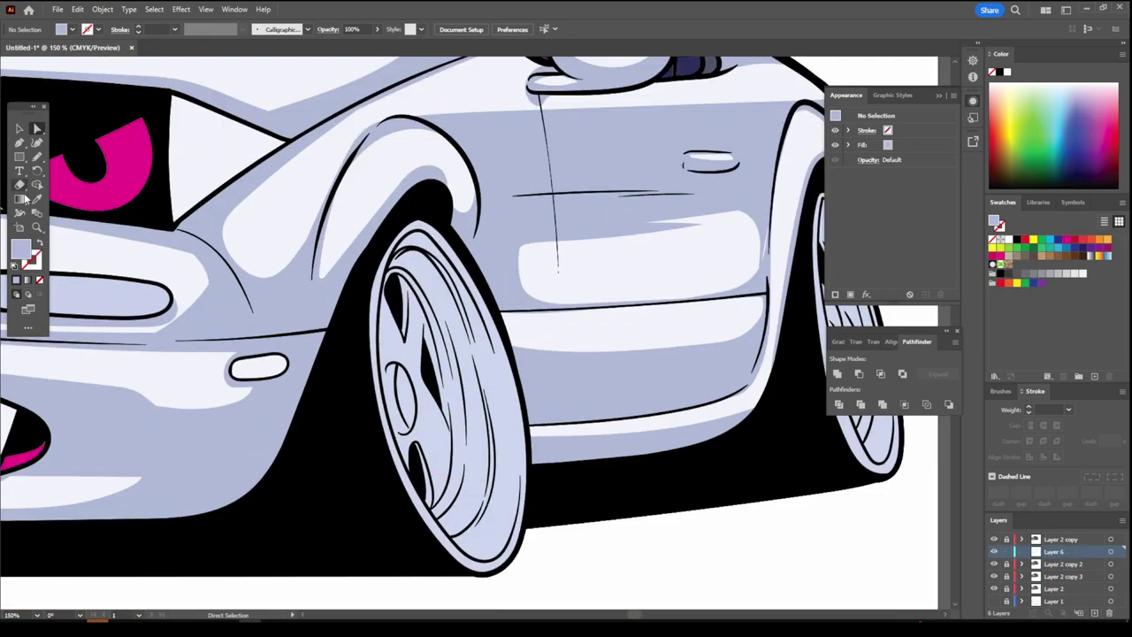
{"action": "double_click", "coordinate": [19, 248]}
{"action": "left_click", "coordinate": [781, 411]}
{"action": "left_click", "coordinate": [1011, 349]}
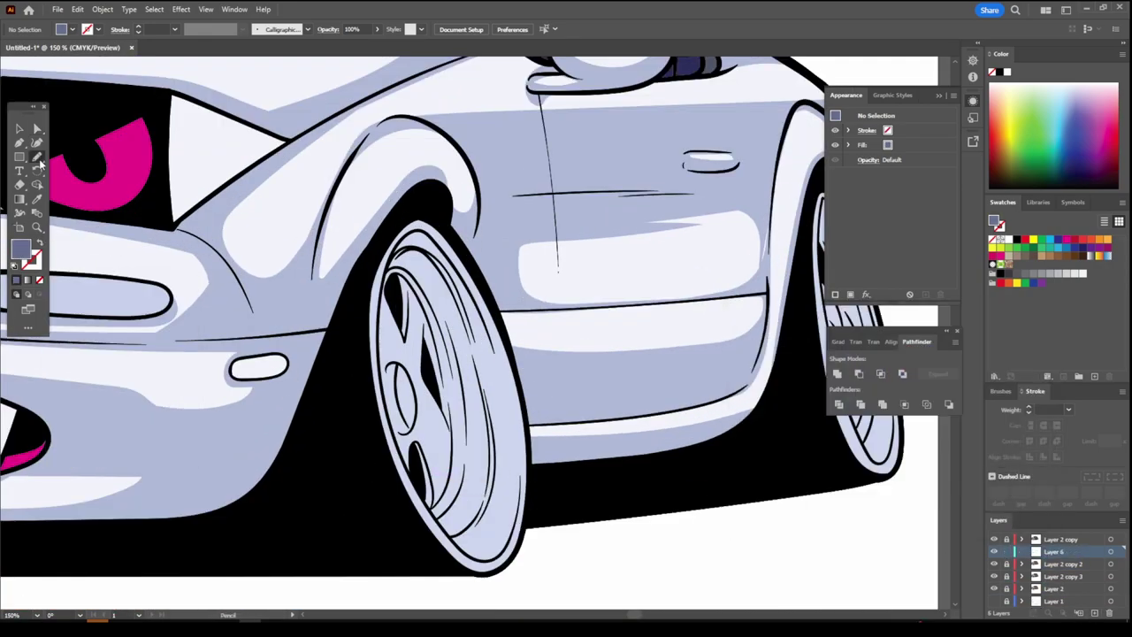
{"action": "scroll", "coordinate": [478, 415], "scroll_direction": "up", "scroll_amount": 3}
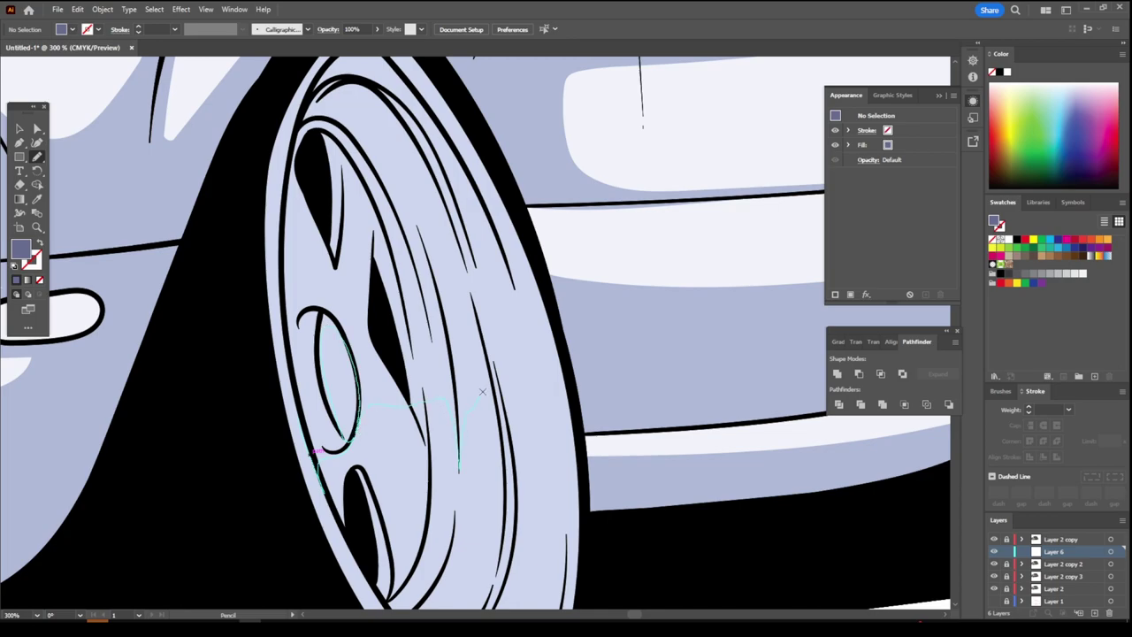
Step: Pencil dark shading along the tire edge and rim, plus a light highlight shape on the wheel
{"action": "left_click_drag", "start_coordinate": [568, 435], "coordinate": [461, 164]}
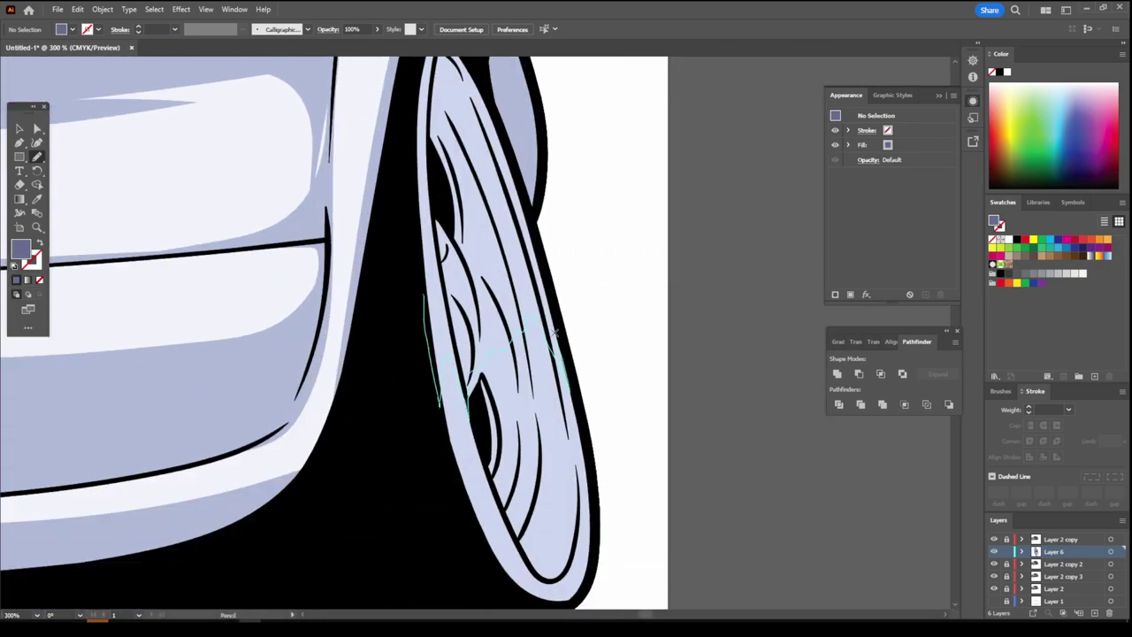
{"action": "left_click_drag", "start_coordinate": [541, 263], "coordinate": [557, 344]}
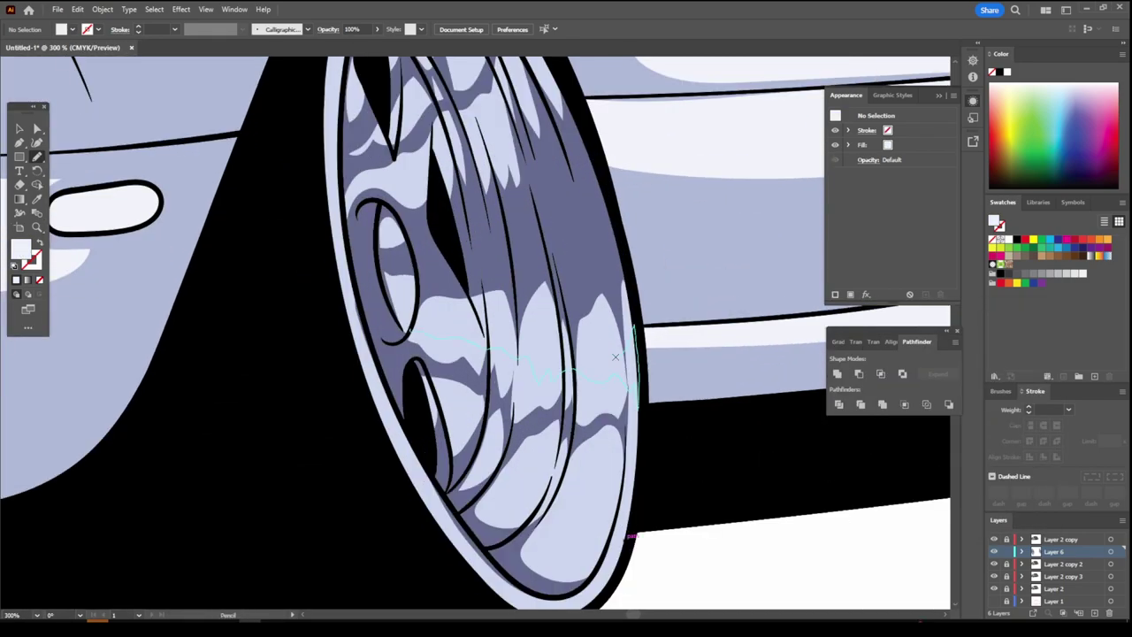
{"action": "left_click_drag", "start_coordinate": [615, 356], "coordinate": [411, 336]}
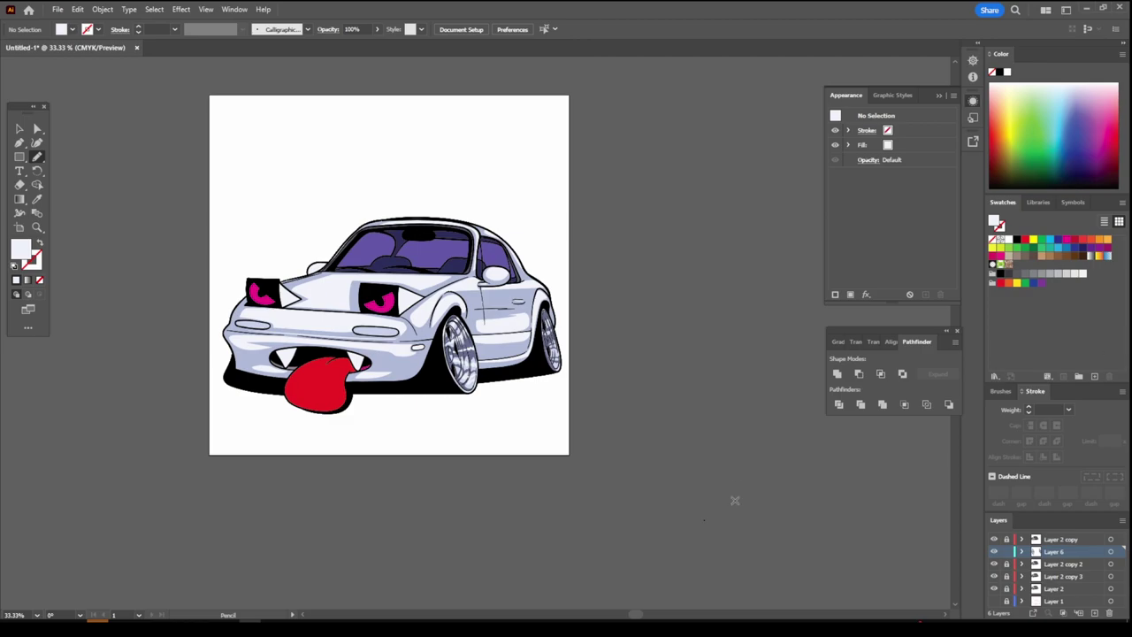
{"action": "scroll", "coordinate": [460, 363], "scroll_direction": "up", "scroll_amount": 8}
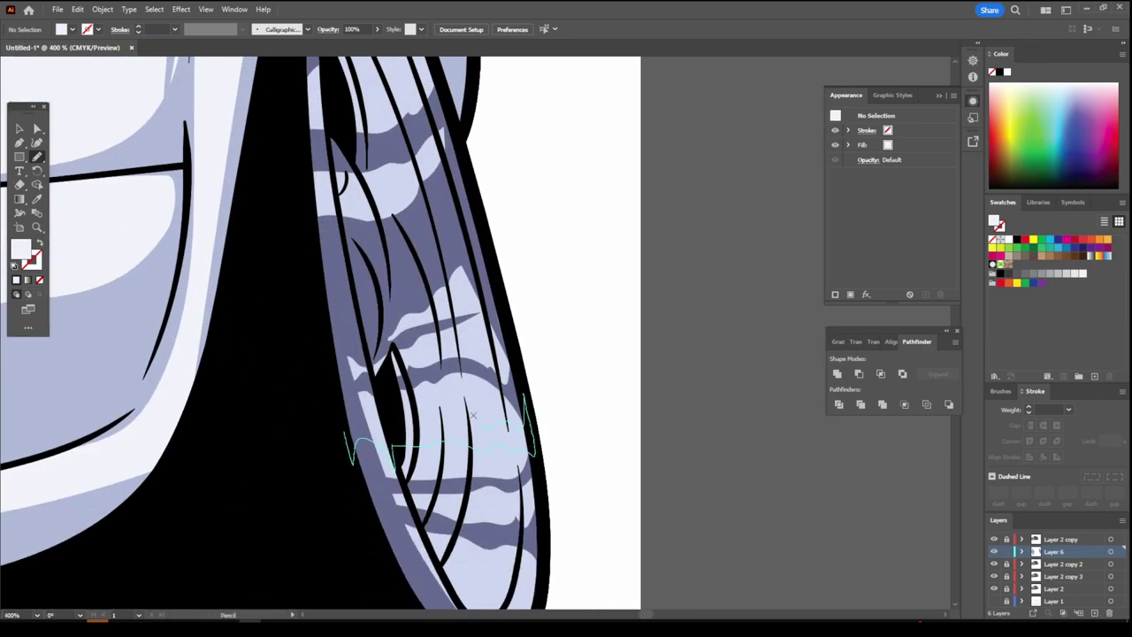
Step: Sample the tongue's red, darken it, and pencil dark red shadow shapes onto the tongue
{"action": "scroll", "coordinate": [510, 501], "scroll_direction": "down", "scroll_amount": 5}
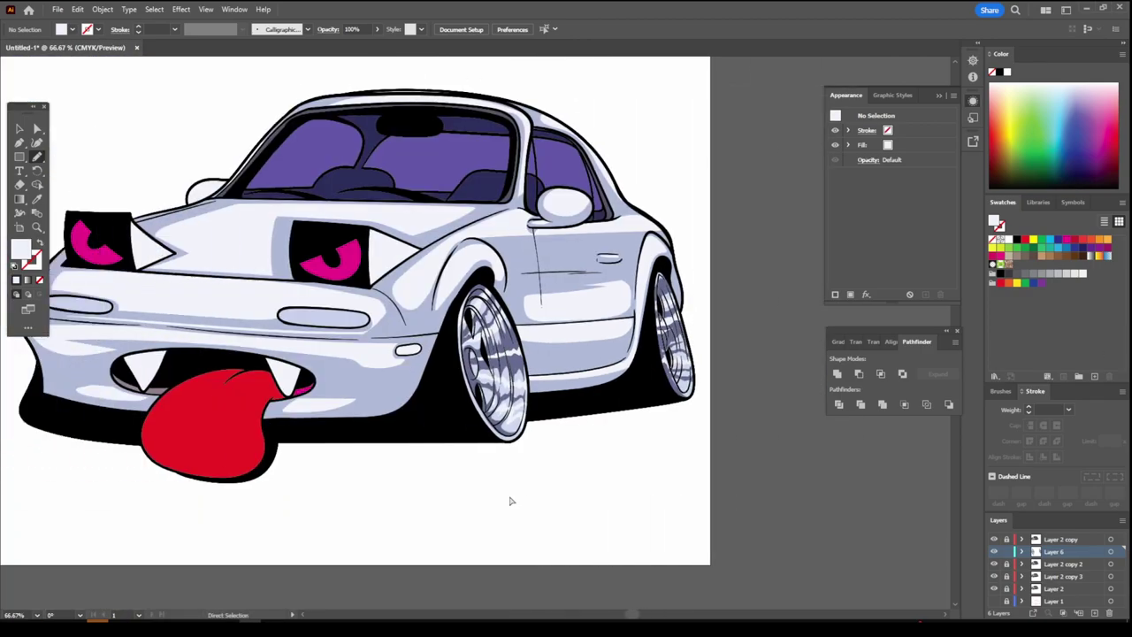
{"action": "scroll", "coordinate": [510, 501], "scroll_direction": "down", "scroll_amount": 1}
{"action": "scroll", "coordinate": [381, 461], "scroll_direction": "up", "scroll_amount": 2}
{"action": "scroll", "coordinate": [399, 498], "scroll_direction": "up", "scroll_amount": 2}
{"action": "key", "text": "i"}
{"action": "left_click", "coordinate": [399, 498]}
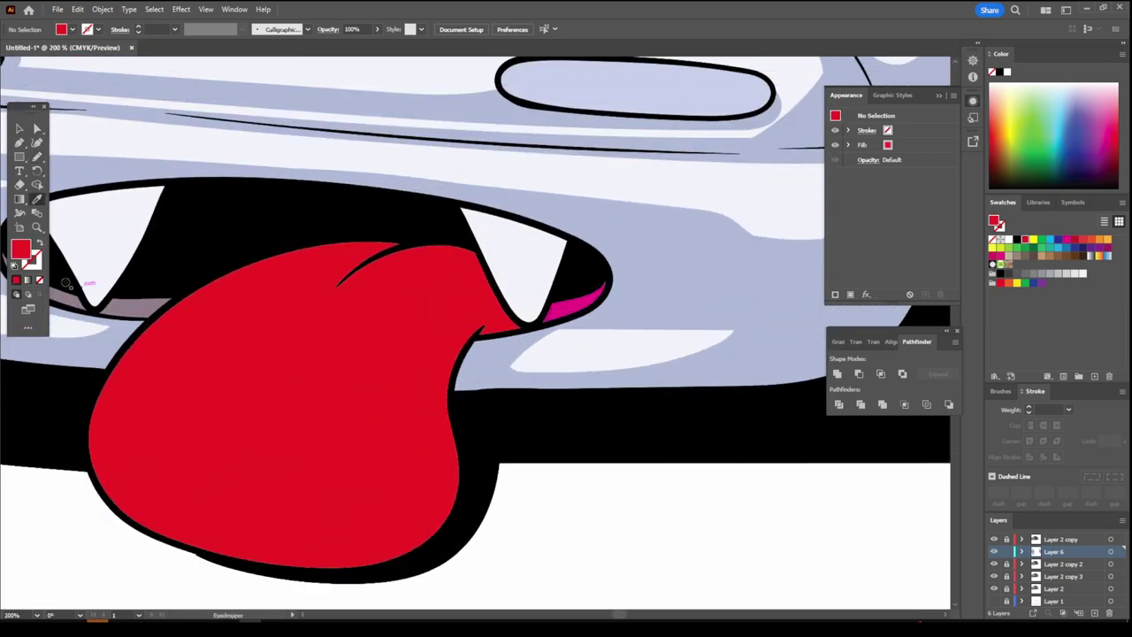
{"action": "double_click", "coordinate": [20, 249]}
{"action": "key", "text": "Return"}
{"action": "key", "text": "n"}
{"action": "mouse_move", "coordinate": [319, 235]}
{"action": "left_mouse_down"}
{"action": "mouse_move", "coordinate": [107, 501]}
{"action": "mouse_move", "coordinate": [448, 373]}
{"action": "left_mouse_up"}
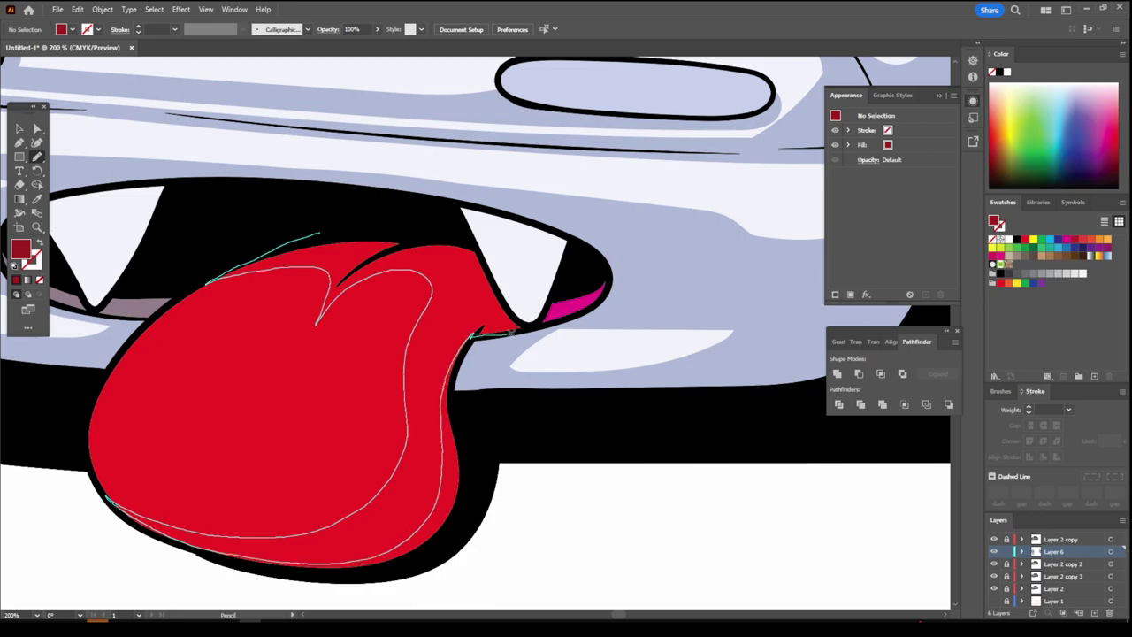
{"action": "left_click_drag", "start_coordinate": [421, 254], "coordinate": [344, 220]}
{"action": "scroll", "coordinate": [344, 221], "scroll_direction": "down", "scroll_amount": 2}
{"action": "scroll", "coordinate": [344, 220], "scroll_direction": "up", "scroll_amount": 2}
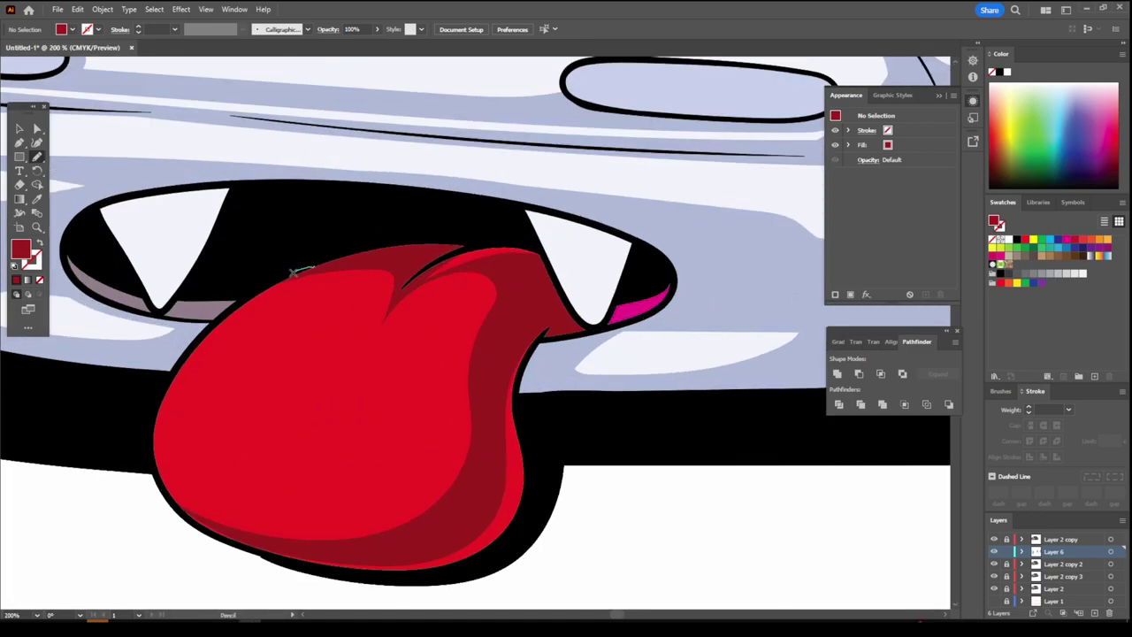
{"action": "mouse_move", "coordinate": [193, 352]}
{"action": "left_mouse_down"}
{"action": "mouse_move", "coordinate": [367, 331]}
{"action": "mouse_move", "coordinate": [495, 274]}
{"action": "left_mouse_up"}
{"action": "scroll", "coordinate": [790, 494], "scroll_direction": "down", "scroll_amount": 5}
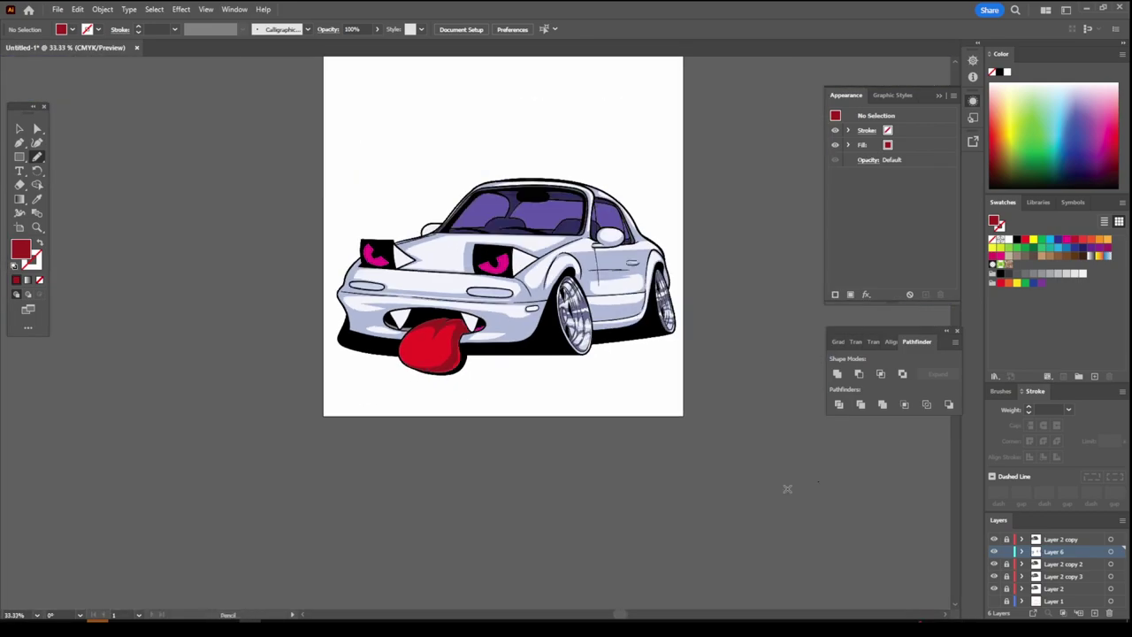
{"action": "scroll", "coordinate": [397, 302], "scroll_direction": "up", "scroll_amount": 6}
Step: Sample the lavender shading colour and pencil lavender shading under the fang
{"action": "key", "text": "i"}
{"action": "left_click", "coordinate": [397, 303]}
{"action": "double_click", "coordinate": [20, 249]}
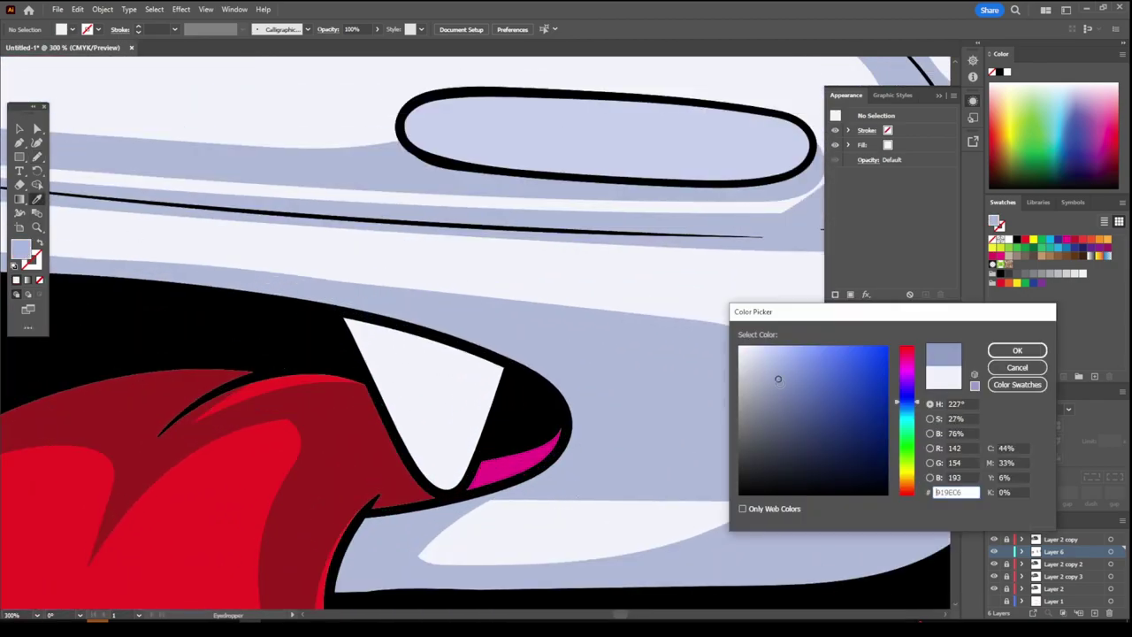
{"action": "key", "text": "Return"}
{"action": "key", "text": "n"}
{"action": "left_click_drag", "start_coordinate": [341, 315], "coordinate": [495, 380]}
{"action": "scroll", "coordinate": [460, 416], "scroll_direction": "up", "scroll_amount": 1}
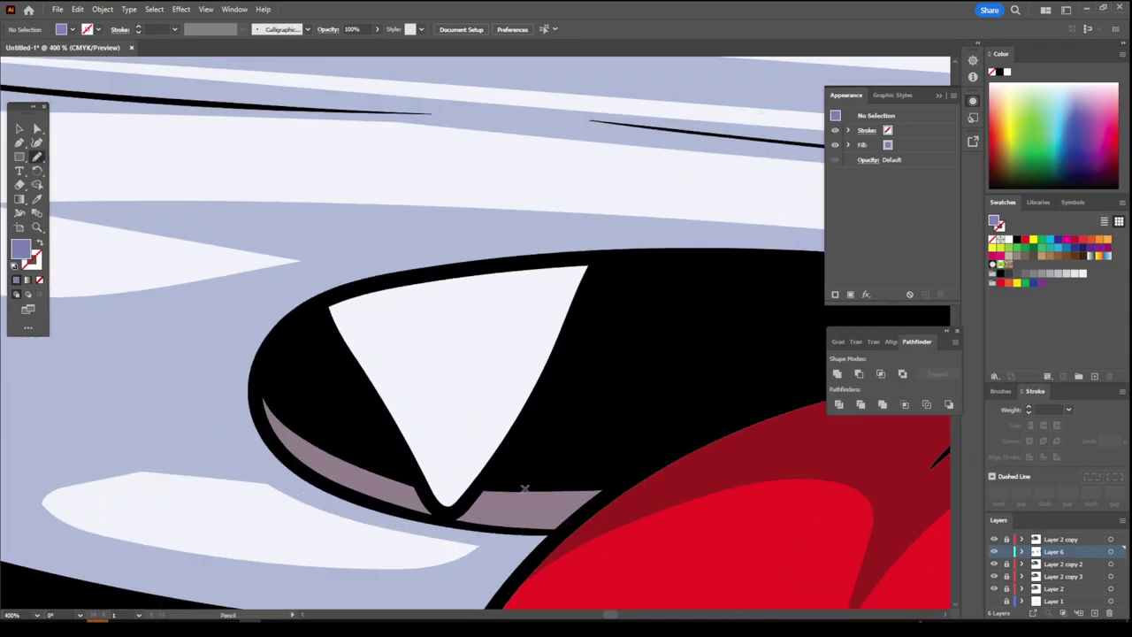
{"action": "left_click_drag", "start_coordinate": [320, 313], "coordinate": [611, 258]}
{"action": "scroll", "coordinate": [366, 434], "scroll_direction": "down", "scroll_amount": 5}
{"action": "scroll", "coordinate": [366, 434], "scroll_direction": "up", "scroll_amount": 7}
Step: Sample the headlight colour, pick a darker blue-grey, and pencil streaks inside the headlights
{"action": "key", "text": "i"}
{"action": "left_click", "coordinate": [366, 434]}
{"action": "double_click", "coordinate": [20, 249]}
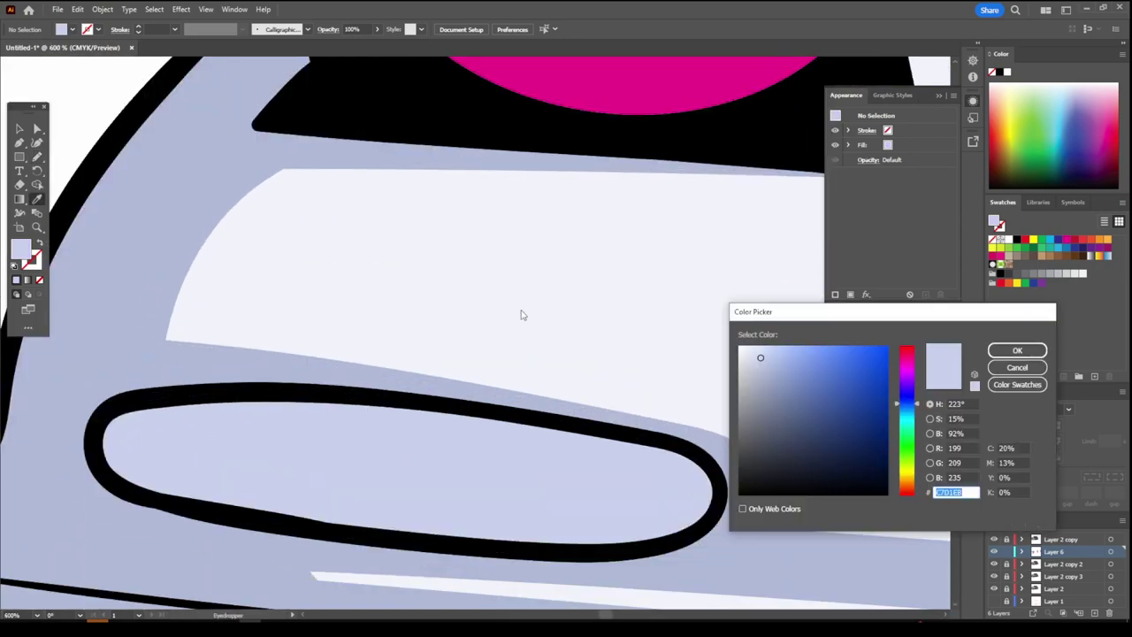
{"action": "left_click", "coordinate": [787, 405]}
{"action": "key", "text": "Return"}
{"action": "key", "text": "n"}
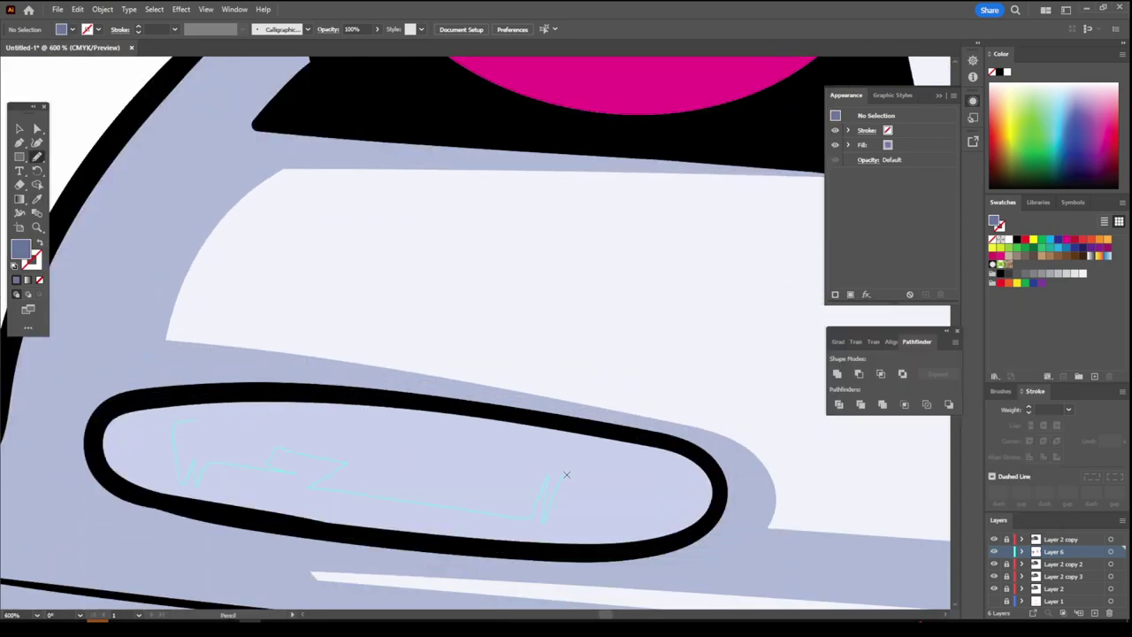
{"action": "scroll", "coordinate": [242, 430], "scroll_direction": "down", "scroll_amount": 3}
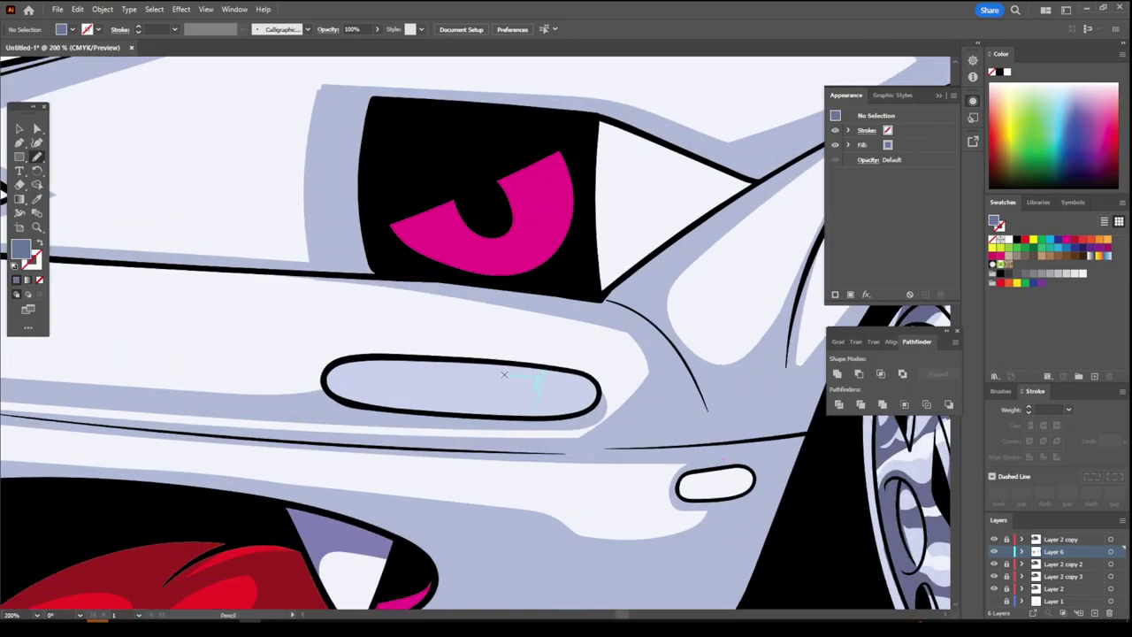
{"action": "left_click_drag", "start_coordinate": [550, 390], "coordinate": [573, 394]}
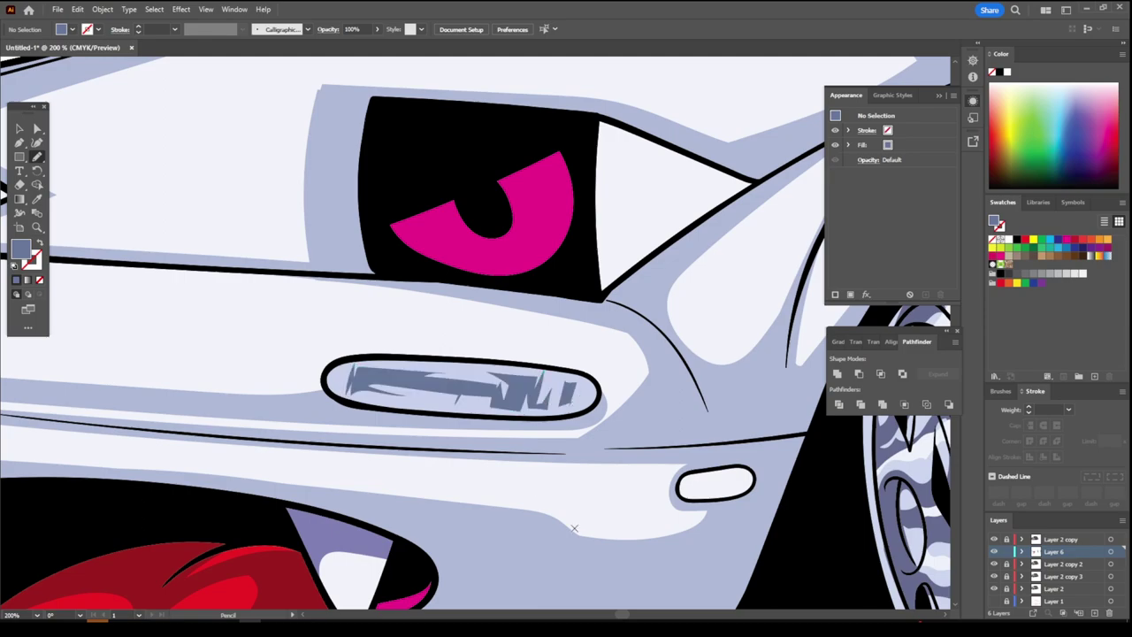
{"action": "scroll", "coordinate": [566, 530], "scroll_direction": "down", "scroll_amount": 4}
{"action": "scroll", "coordinate": [476, 288], "scroll_direction": "up", "scroll_amount": 3}
{"action": "scroll", "coordinate": [476, 289], "scroll_direction": "up", "scroll_amount": 2}
Step: Shade both irises with darker sampled magenta, then add a new layer
{"action": "key", "text": "i"}
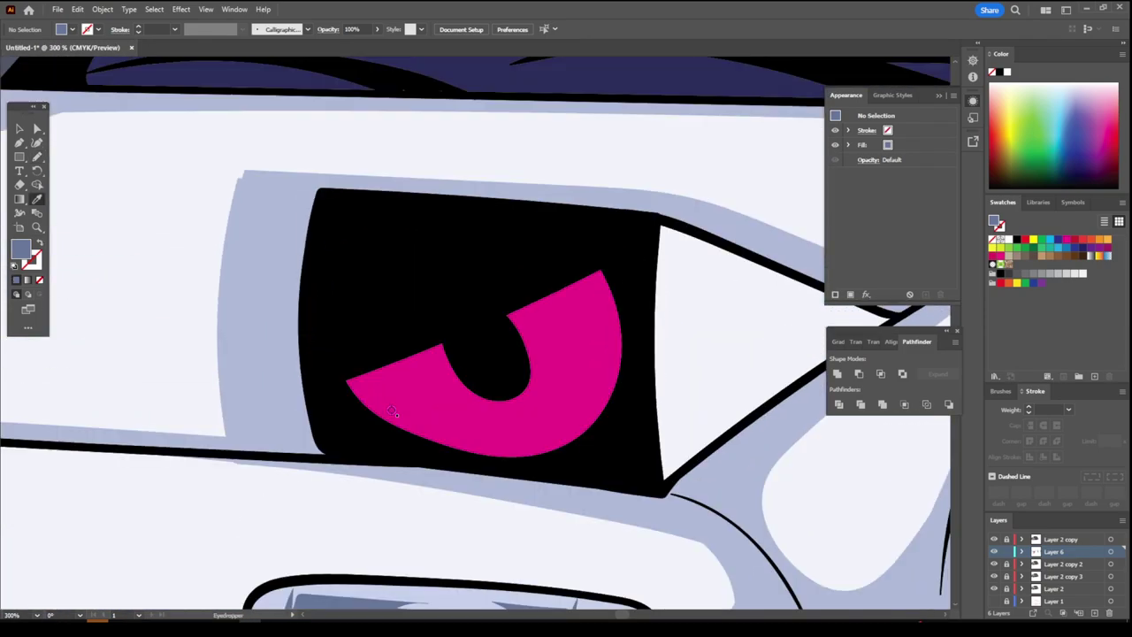
{"action": "left_click", "coordinate": [566, 371]}
{"action": "double_click", "coordinate": [21, 250]}
{"action": "left_click_drag", "start_coordinate": [891, 398], "coordinate": [882, 409]}
{"action": "key", "text": "Return"}
{"action": "key", "text": "n"}
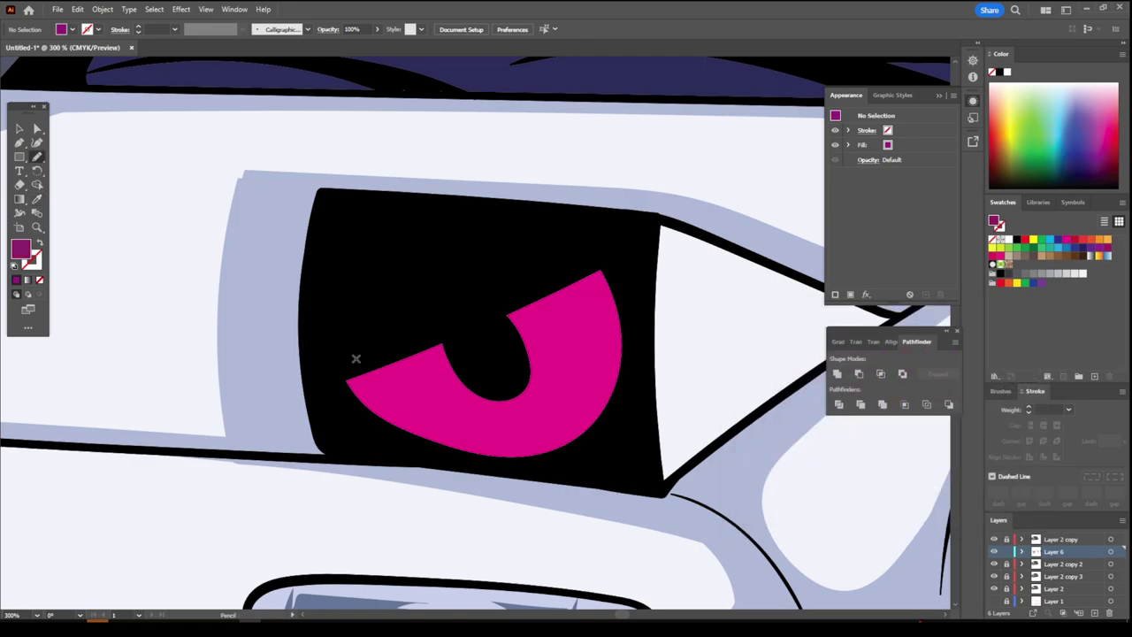
{"action": "left_click_drag", "start_coordinate": [354, 359], "coordinate": [582, 292]}
{"action": "scroll", "coordinate": [567, 572], "scroll_direction": "down", "scroll_amount": 5}
{"action": "scroll", "coordinate": [389, 331], "scroll_direction": "up", "scroll_amount": 5}
{"action": "left_click_drag", "start_coordinate": [362, 359], "coordinate": [500, 390]}
{"action": "scroll", "coordinate": [677, 396], "scroll_direction": "down", "scroll_amount": 2}
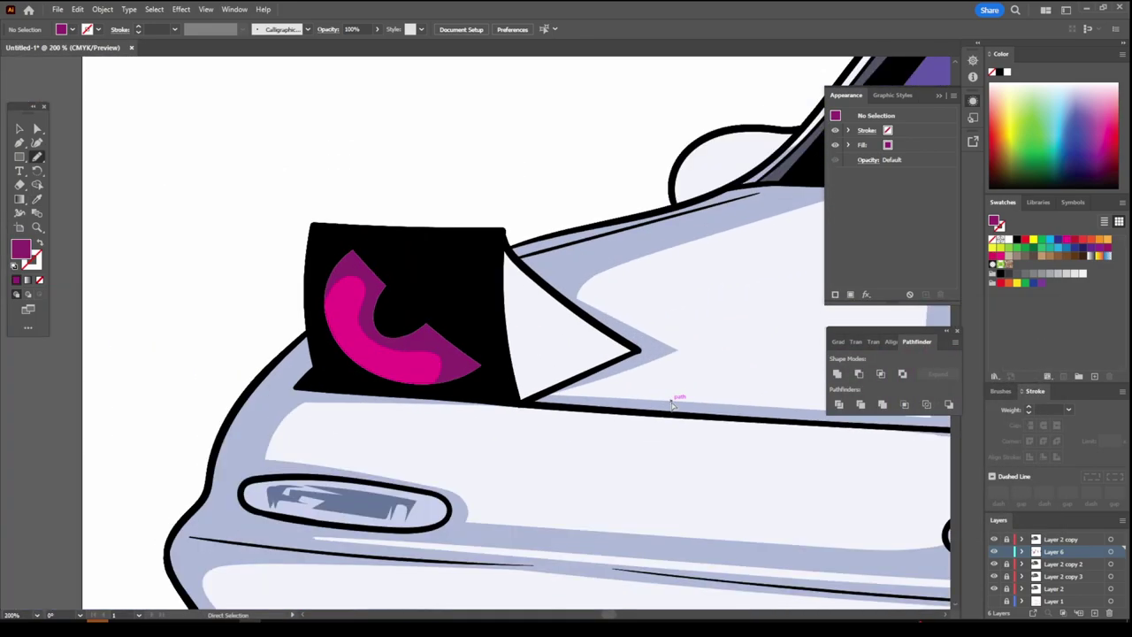
{"action": "scroll", "coordinate": [677, 396], "scroll_direction": "down", "scroll_amount": 4}
{"action": "scroll", "coordinate": [633, 308], "scroll_direction": "up", "scroll_amount": 3}
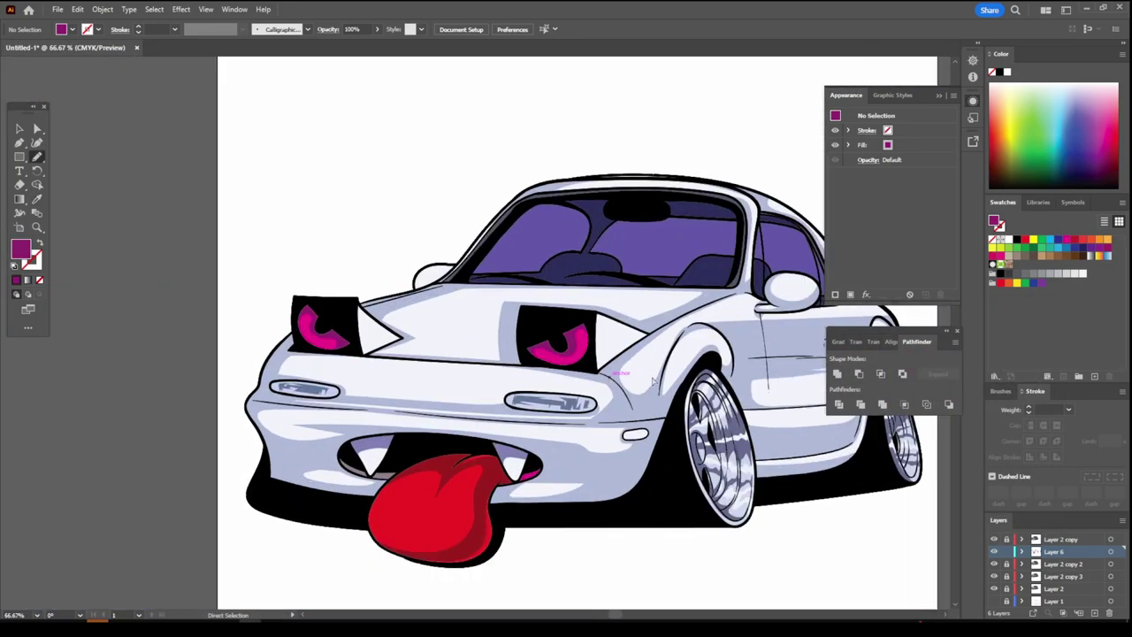
{"action": "scroll", "coordinate": [633, 309], "scroll_direction": "up", "scroll_amount": 1}
{"action": "scroll", "coordinate": [633, 309], "scroll_direction": "down", "scroll_amount": 1}
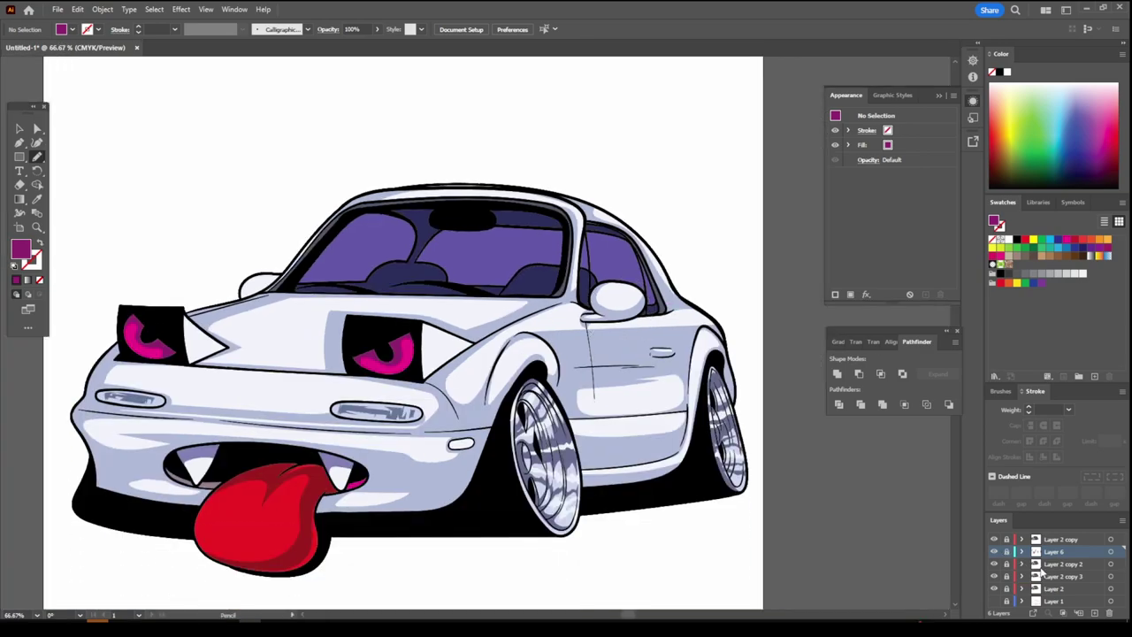
{"action": "left_click", "coordinate": [1044, 575]}
Step: Create Layer 7, sample white as the fill, and move the layer near the top
{"action": "key", "text": "ctrl+l"}
{"action": "scroll", "coordinate": [531, 354], "scroll_direction": "up", "scroll_amount": 3}
{"action": "key", "text": "i"}
{"action": "left_click", "coordinate": [244, 411]}
{"action": "scroll", "coordinate": [531, 359], "scroll_direction": "down", "scroll_amount": 3}
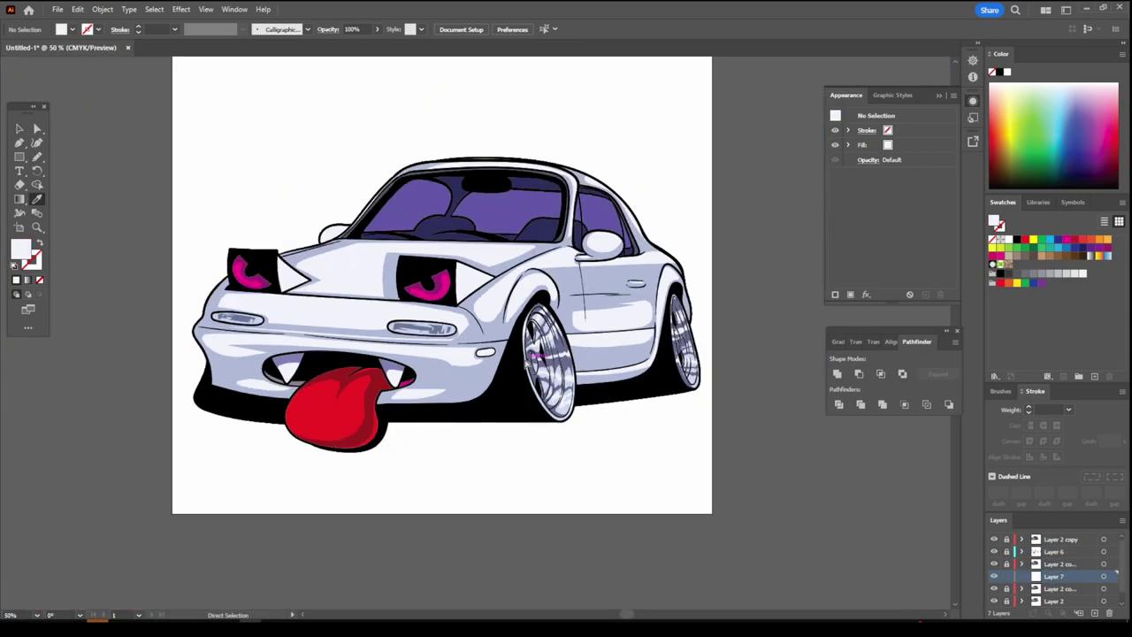
{"action": "scroll", "coordinate": [597, 352], "scroll_direction": "up", "scroll_amount": 2}
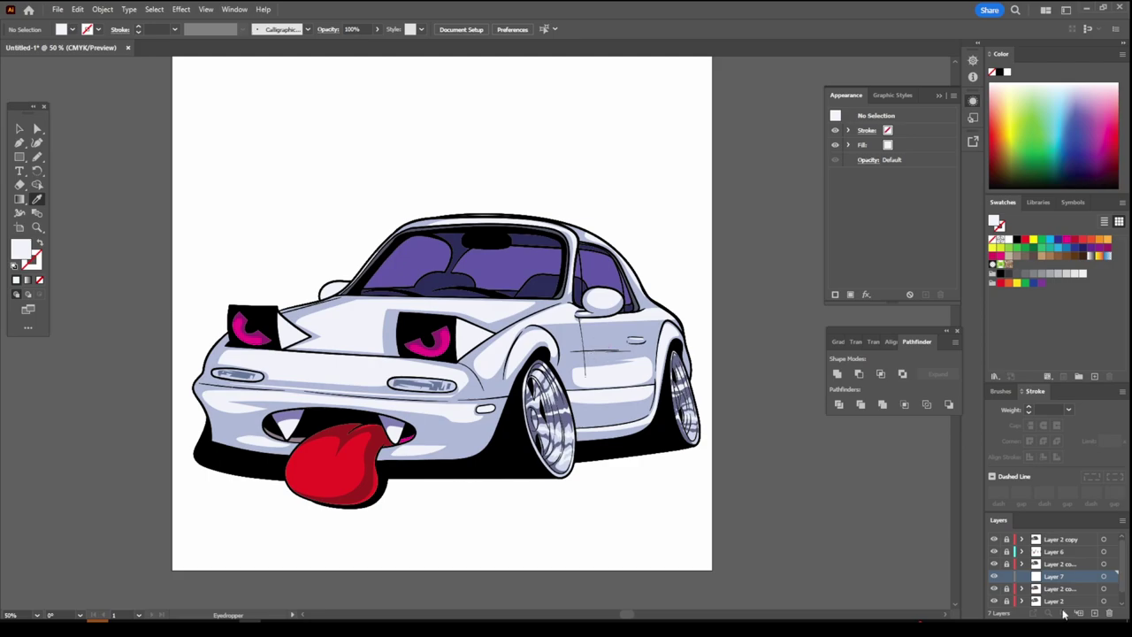
{"action": "left_click_drag", "start_coordinate": [1052, 575], "coordinate": [1052, 548]}
Step: Set a dark grey fill and pencil shading into the white eye flap tips
{"action": "scroll", "coordinate": [276, 348], "scroll_direction": "up", "scroll_amount": 5}
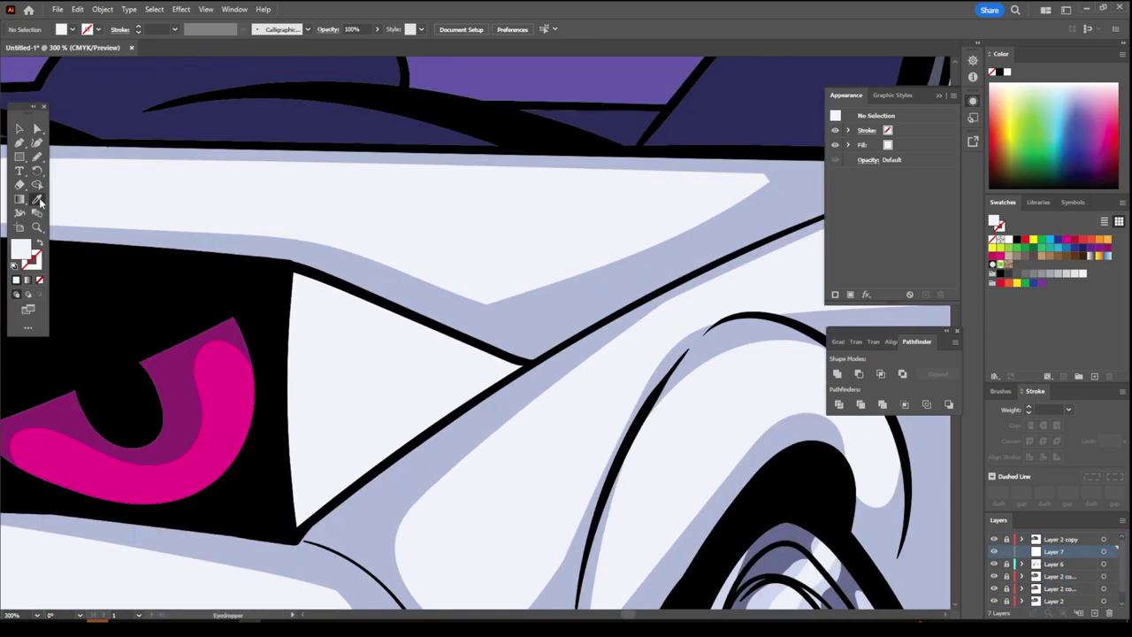
{"action": "double_click", "coordinate": [21, 248]}
{"action": "left_click", "coordinate": [779, 436]}
{"action": "left_click", "coordinate": [1011, 351]}
{"action": "key", "text": "n"}
{"action": "mouse_move", "coordinate": [279, 292]}
{"action": "left_mouse_down"}
{"action": "mouse_move", "coordinate": [425, 433]}
{"action": "mouse_move", "coordinate": [280, 402]}
{"action": "left_mouse_up"}
{"action": "scroll", "coordinate": [237, 255], "scroll_direction": "up", "scroll_amount": 1}
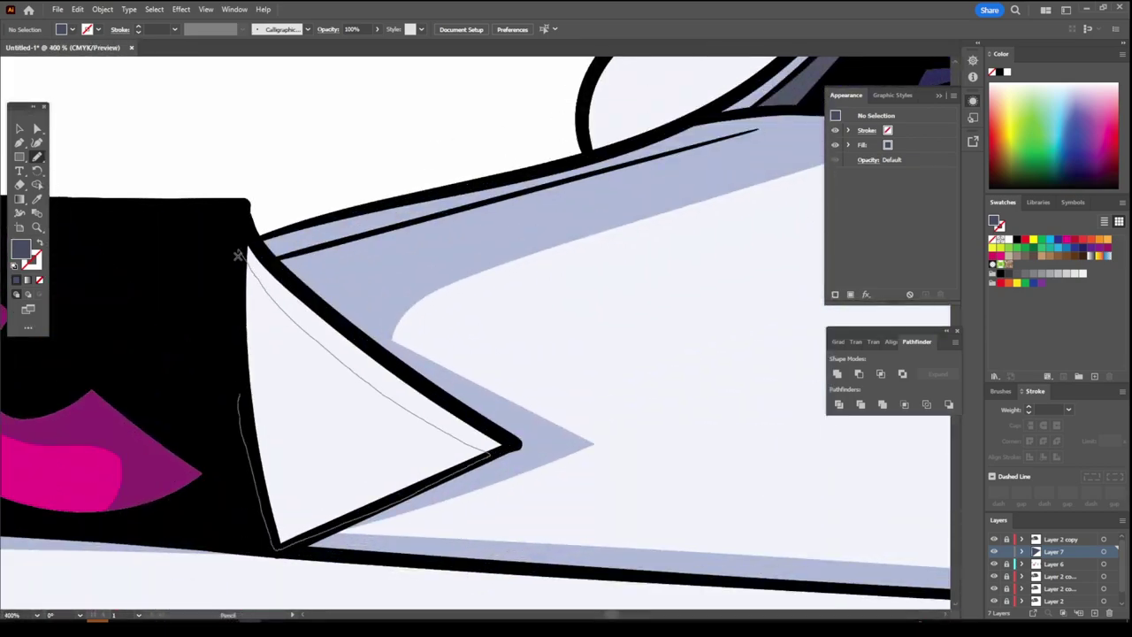
{"action": "key", "text": "ctrl+0"}
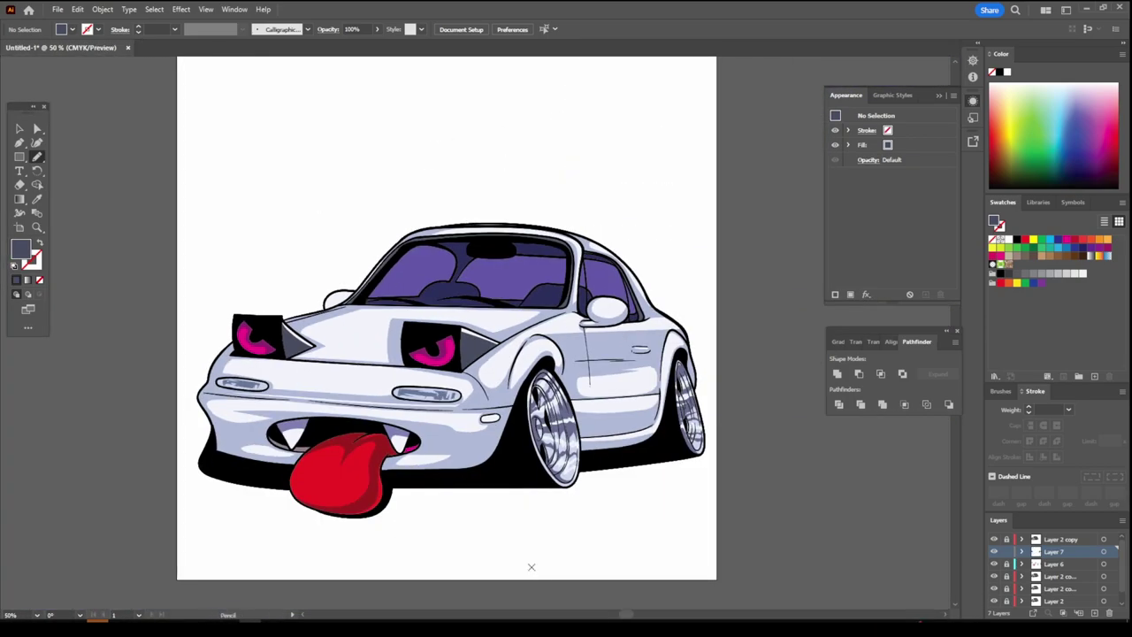
Step: Set a bright red fill and pencil the side marker lamp near the front wheel
{"action": "scroll", "coordinate": [468, 525], "scroll_direction": "up", "scroll_amount": 4}
{"action": "double_click", "coordinate": [21, 249]}
{"action": "left_click", "coordinate": [897, 495]}
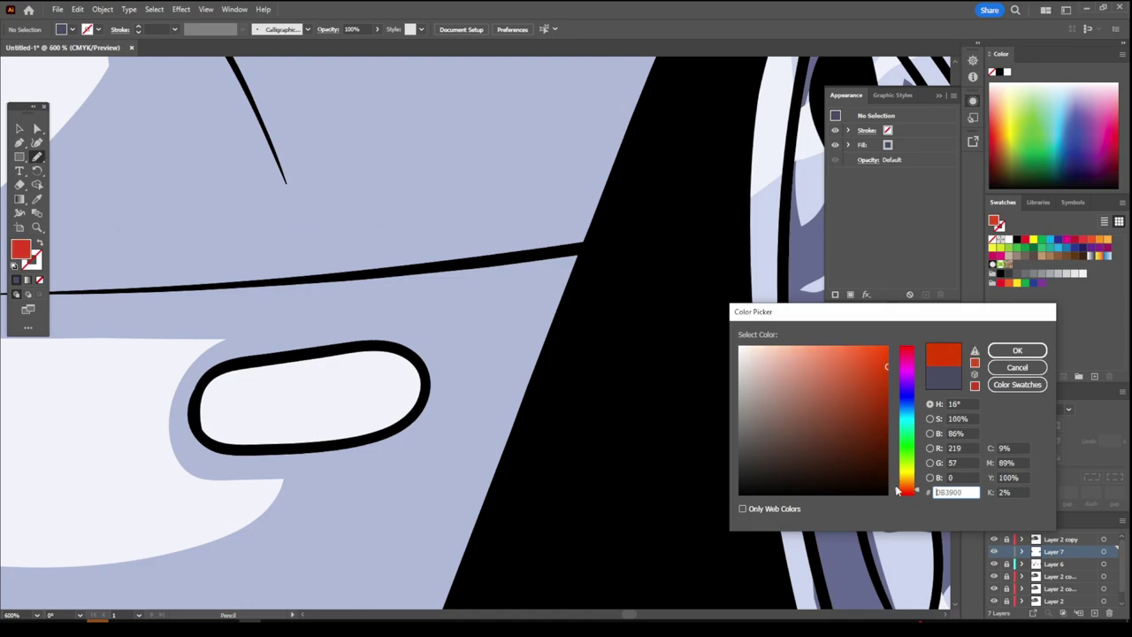
{"action": "left_click", "coordinate": [1016, 346]}
{"action": "mouse_move", "coordinate": [266, 359]}
{"action": "left_mouse_down"}
{"action": "mouse_move", "coordinate": [204, 442]}
{"action": "mouse_move", "coordinate": [263, 359]}
{"action": "left_mouse_up"}
{"action": "key", "text": "ctrl+0"}
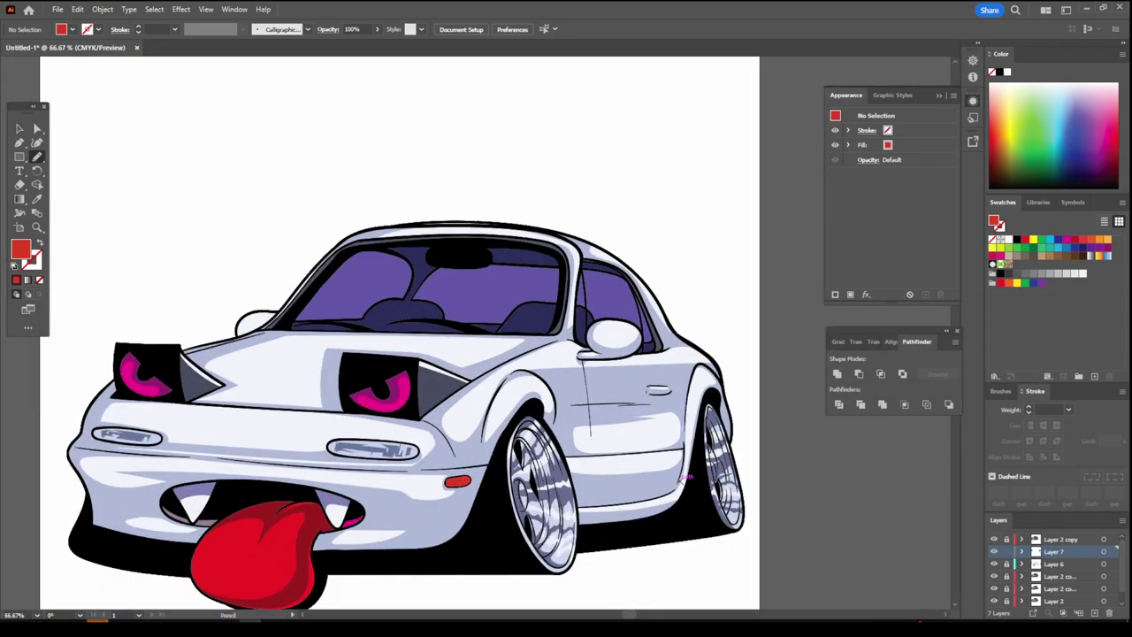
Step: Add Layer 8 and move it to the top of the layer stack
{"action": "scroll", "coordinate": [456, 203], "scroll_direction": "up", "scroll_amount": 3}
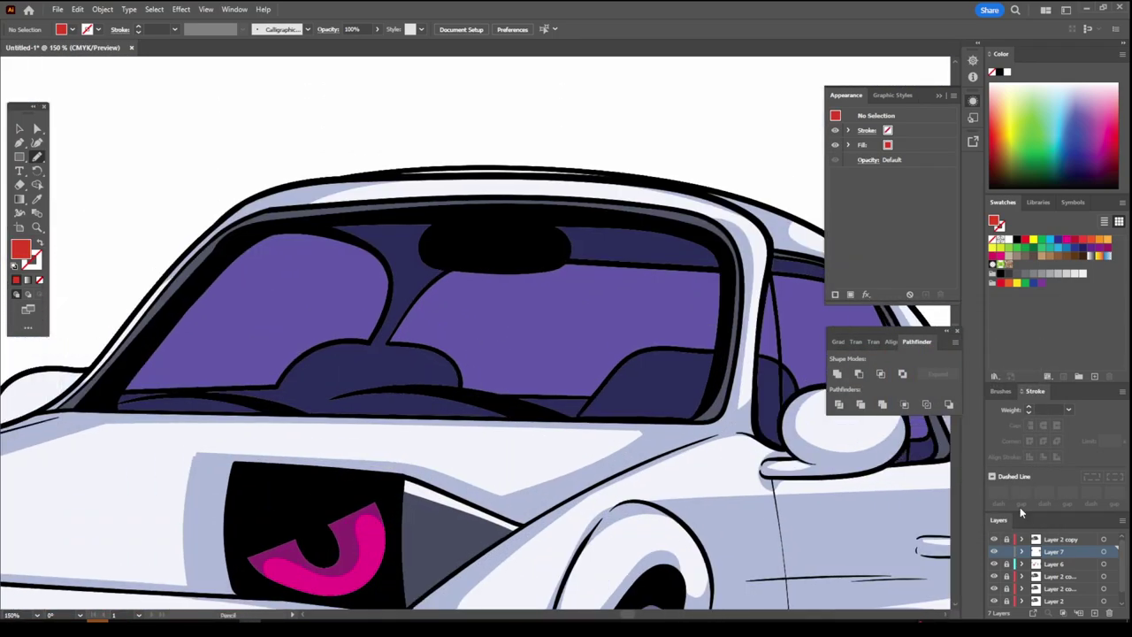
{"action": "left_click", "coordinate": [1094, 612]}
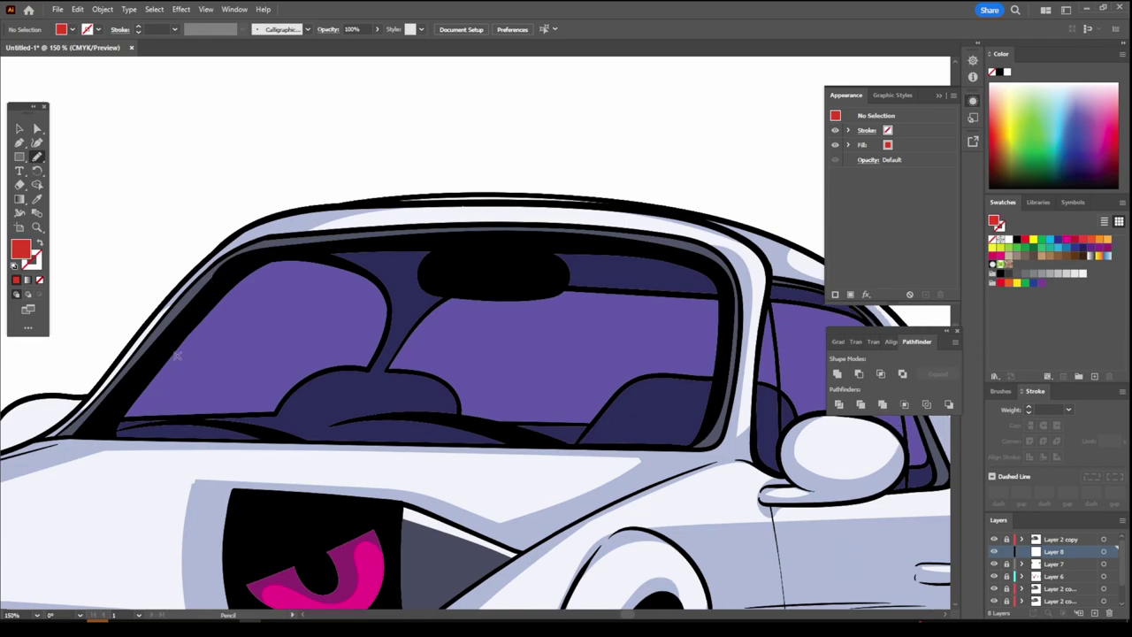
{"action": "left_click_drag", "start_coordinate": [1058, 553], "coordinate": [1057, 537]}
Step: Pencil a solid red shape covering the entire windshield, pillar to right edge
{"action": "left_click_drag", "start_coordinate": [197, 306], "coordinate": [252, 262]}
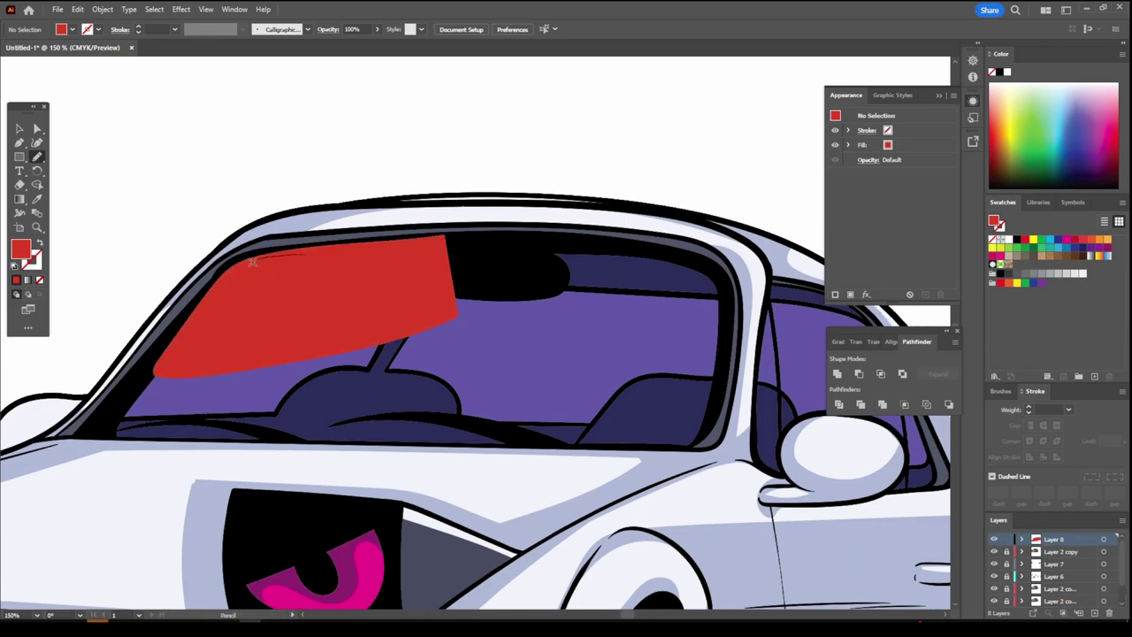
{"action": "left_click_drag", "start_coordinate": [186, 290], "coordinate": [84, 406]}
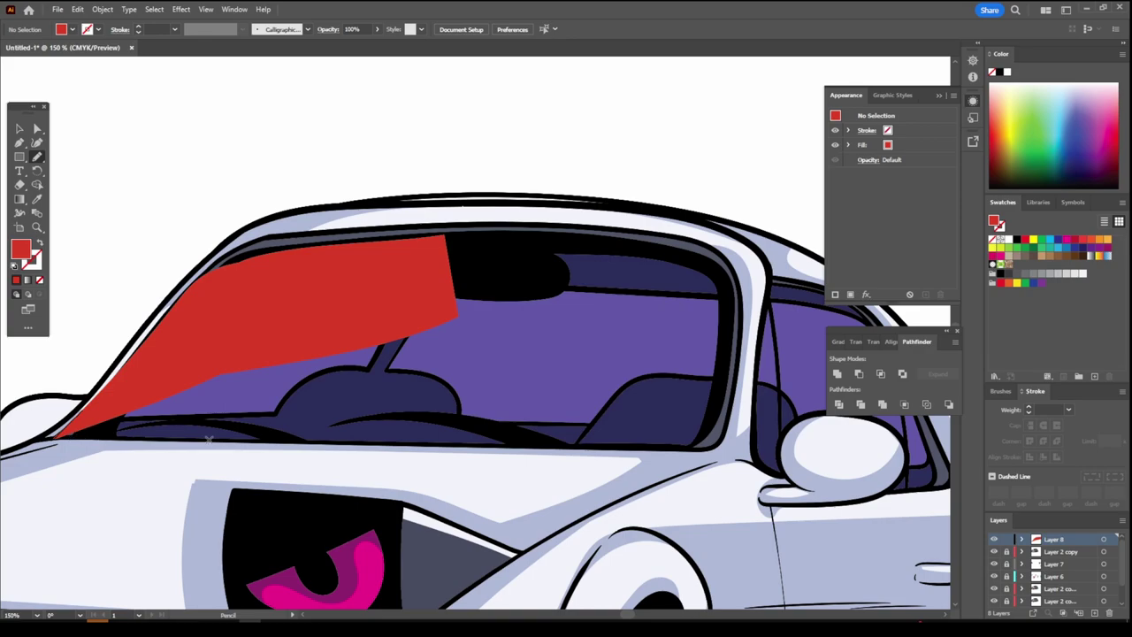
{"action": "left_click_drag", "start_coordinate": [465, 444], "coordinate": [435, 406]}
{"action": "key", "text": "ctrl+="}
{"action": "scroll", "coordinate": [434, 407], "scroll_direction": "right", "scroll_amount": 5}
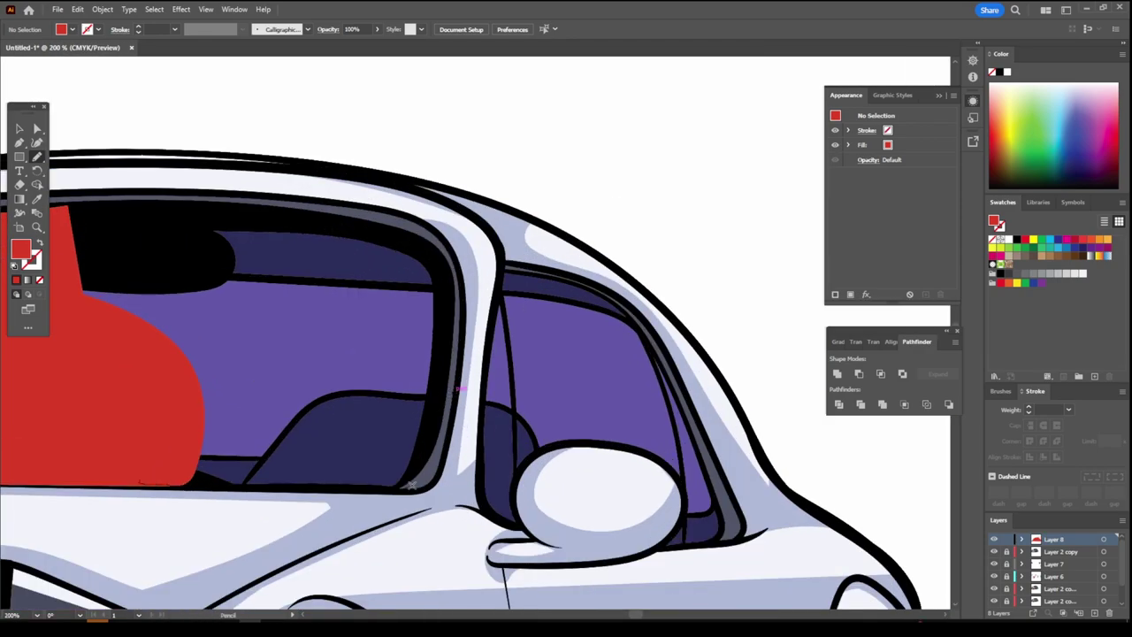
{"action": "left_click_drag", "start_coordinate": [391, 233], "coordinate": [443, 460]}
{"action": "key", "text": "ctrl+minus"}
{"action": "scroll", "coordinate": [265, 354], "scroll_direction": "up", "scroll_amount": 3}
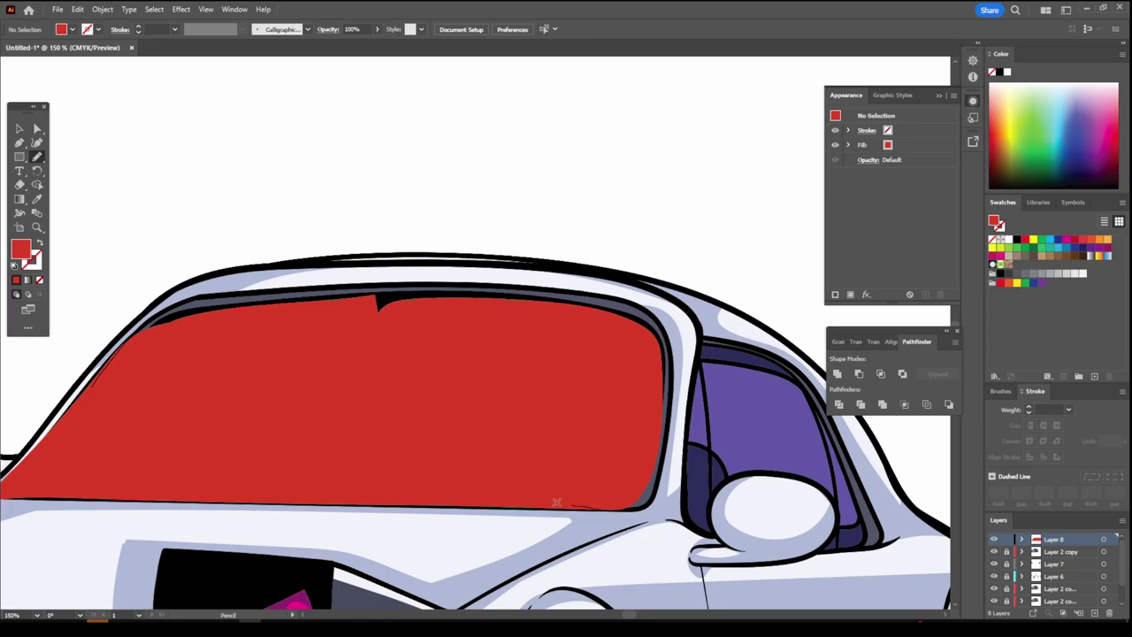
{"action": "key", "text": "ctrl+minus"}
{"action": "key", "text": "ctrl+minus"}
{"action": "key", "text": "ctrl+minus"}
Step: Select the red windshield shape and send it behind the car's outlines
{"action": "key", "text": "ctrl+equal"}
{"action": "key", "text": "v"}
{"action": "left_click", "coordinate": [398, 350]}
{"action": "left_click", "coordinate": [102, 9]}
{"action": "left_click", "coordinate": [168, 156]}
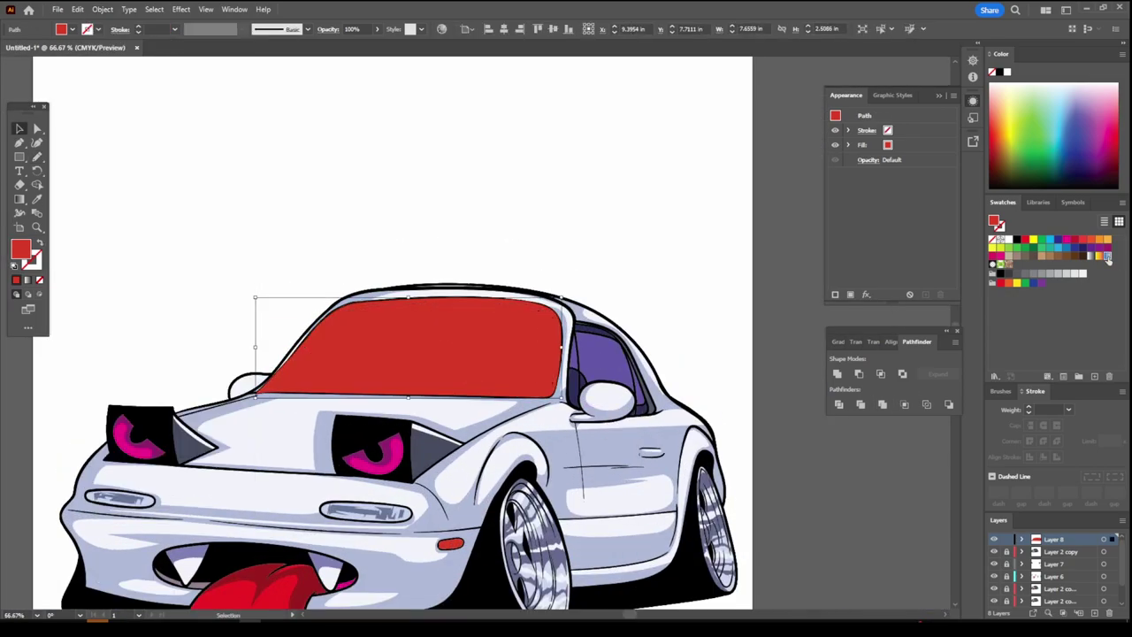
Step: Give the windshield a gradient fill with a lighter first stop at a -37° angle
{"action": "left_click", "coordinate": [1107, 256]}
{"action": "left_click", "coordinate": [840, 341]}
{"action": "double_click", "coordinate": [855, 452]}
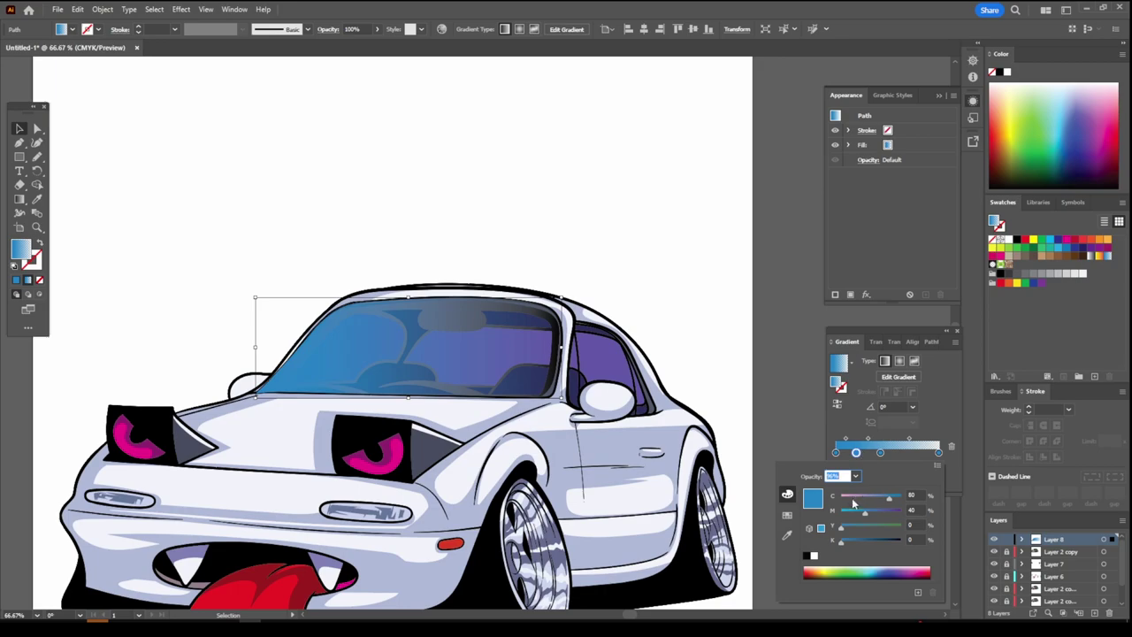
{"action": "left_click_drag", "start_coordinate": [854, 503], "coordinate": [840, 502]}
{"action": "double_click", "coordinate": [855, 452]}
{"action": "left_click", "coordinate": [886, 407]}
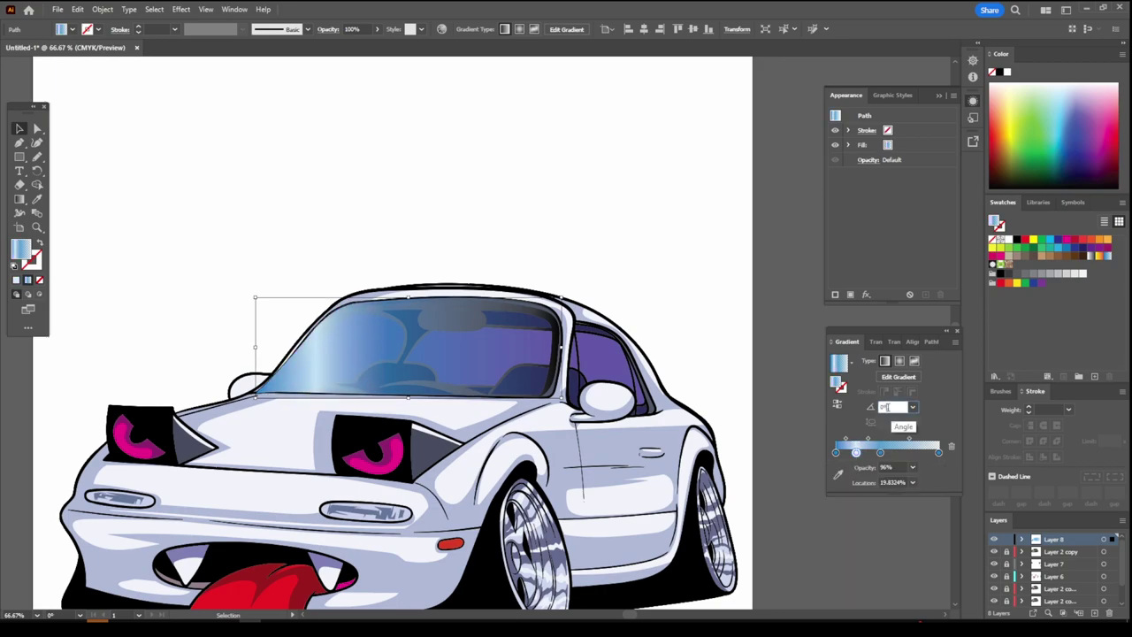
{"action": "key", "text": "Return"}
{"action": "left_click_drag", "start_coordinate": [855, 452], "coordinate": [846, 453]}
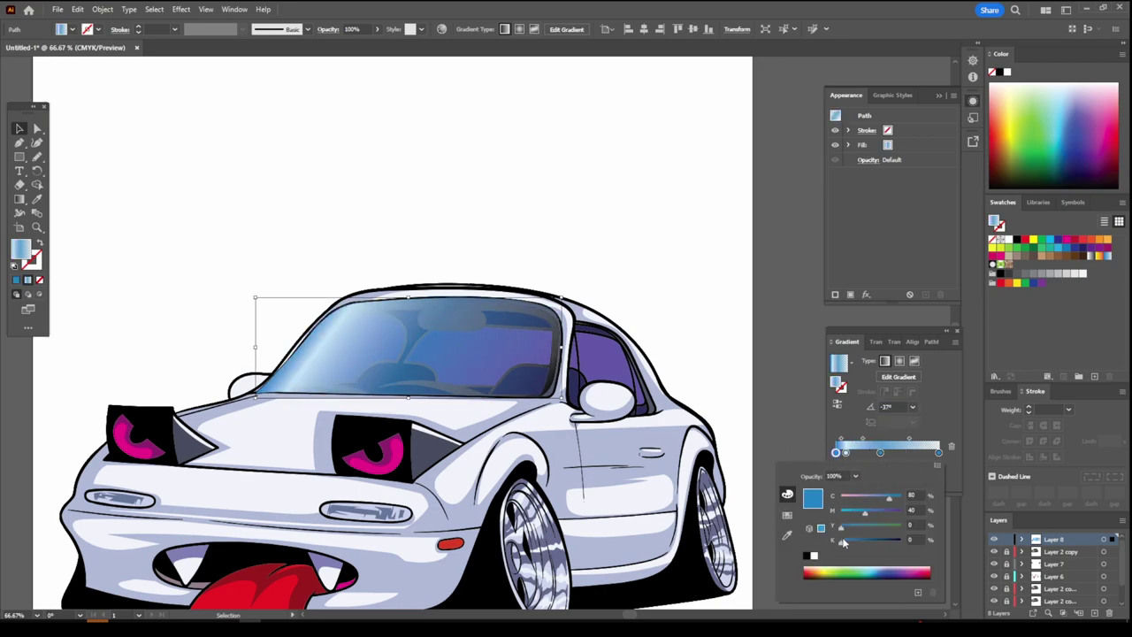
Step: Make the middle gradient stop purplish-grey and reposition it, then deselect and zoom out
{"action": "double_click", "coordinate": [880, 452]}
{"action": "left_click_drag", "start_coordinate": [871, 504], "coordinate": [865, 500]}
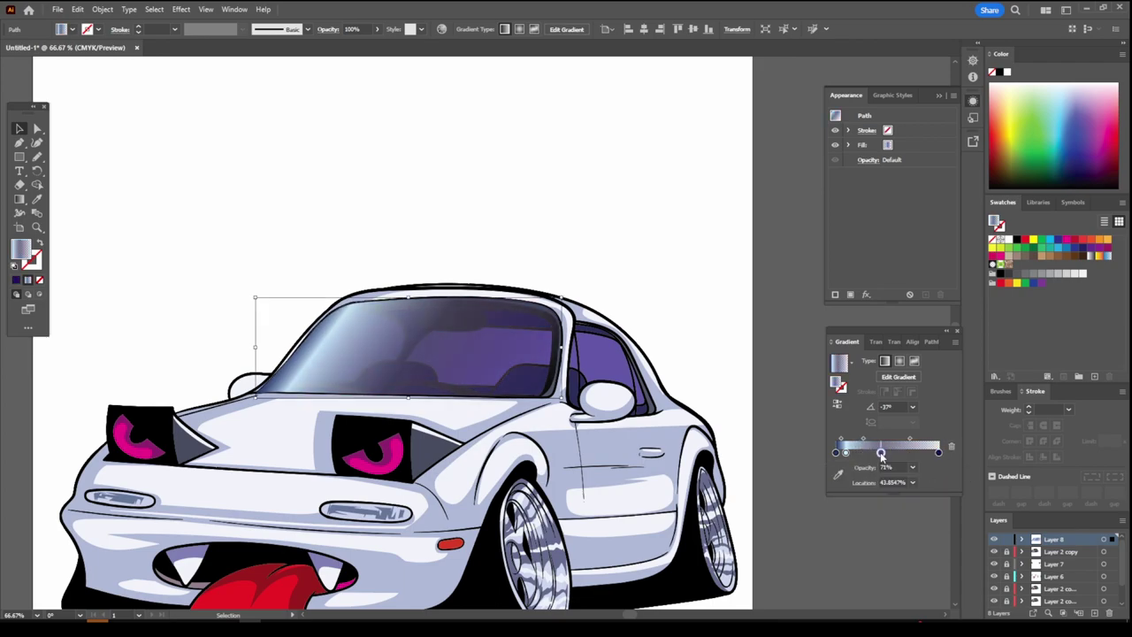
{"action": "mouse_move", "coordinate": [880, 452]}
{"action": "left_mouse_down"}
{"action": "mouse_move", "coordinate": [893, 452]}
{"action": "mouse_move", "coordinate": [853, 452]}
{"action": "left_mouse_up"}
{"action": "key", "text": "ctrl+shift+a"}
{"action": "key", "text": "ctrl+minus"}
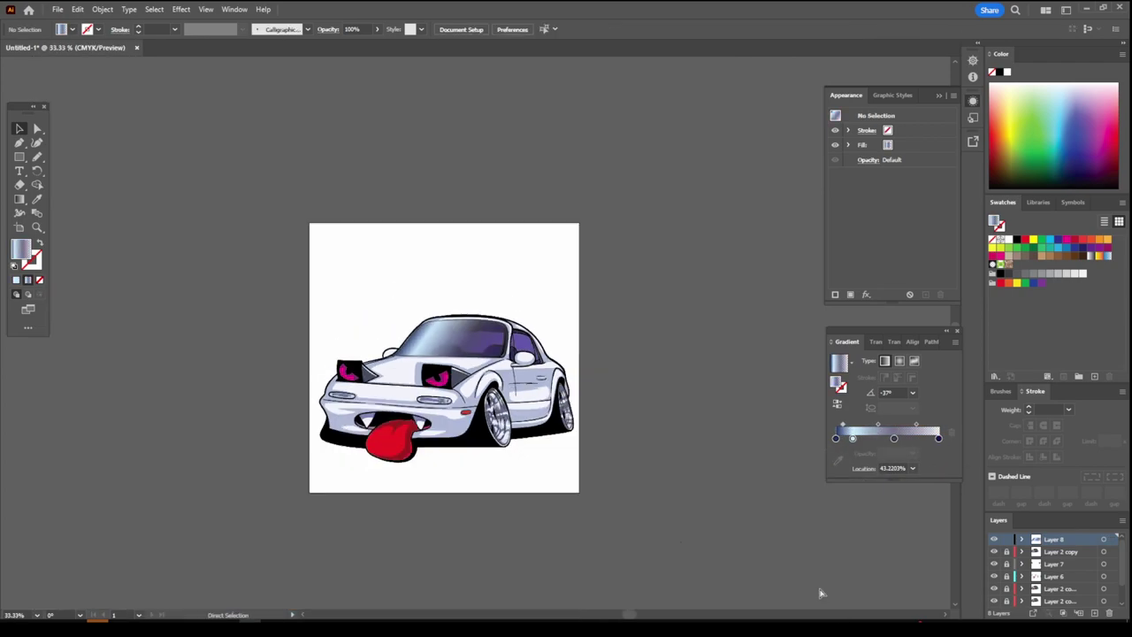
Step: On the glass, lower the left gradient stop's opacity to near-transparent and move it along
{"action": "left_click", "coordinate": [508, 358]}
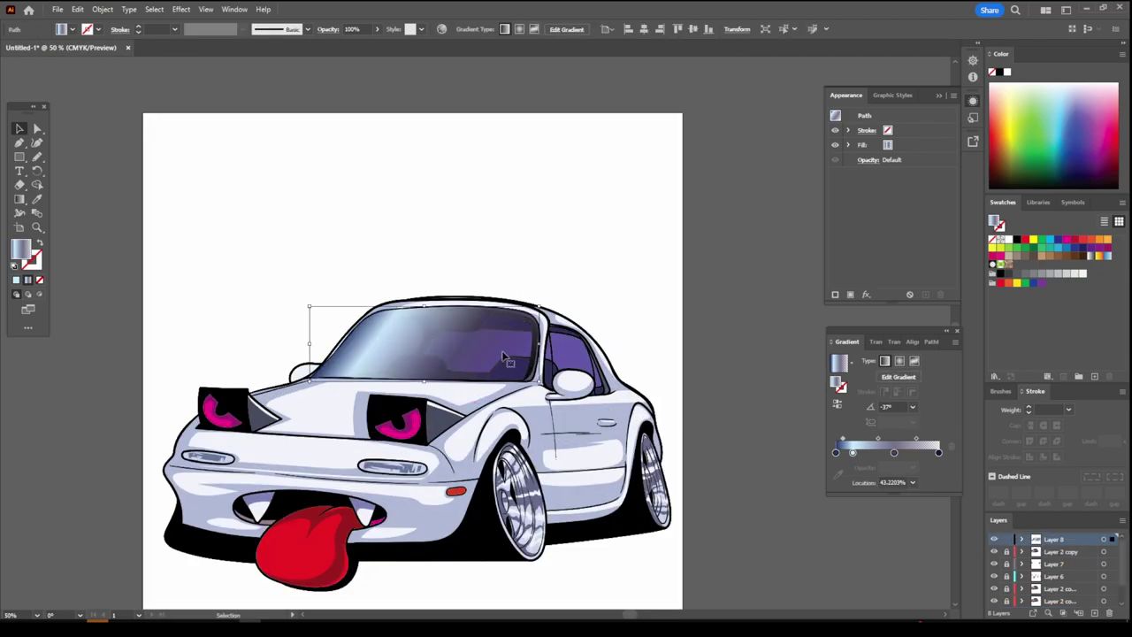
{"action": "left_click", "coordinate": [19, 199]}
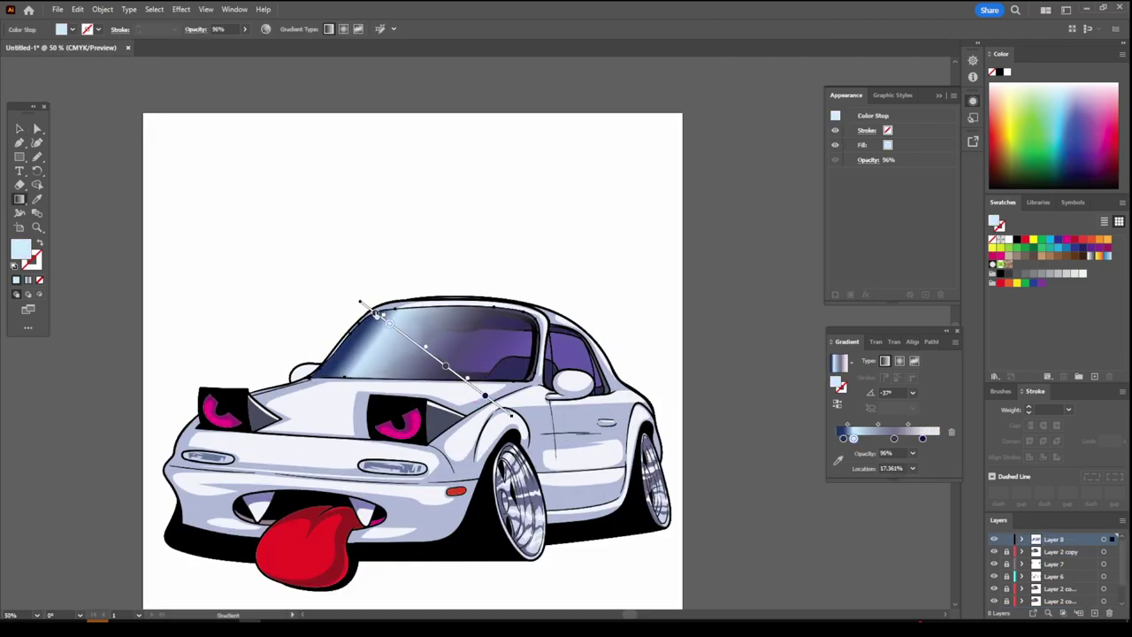
{"action": "double_click", "coordinate": [377, 314]}
{"action": "key", "text": "1"}
{"action": "left_click", "coordinate": [155, 283]}
{"action": "left_click_drag", "start_coordinate": [377, 314], "coordinate": [380, 325]}
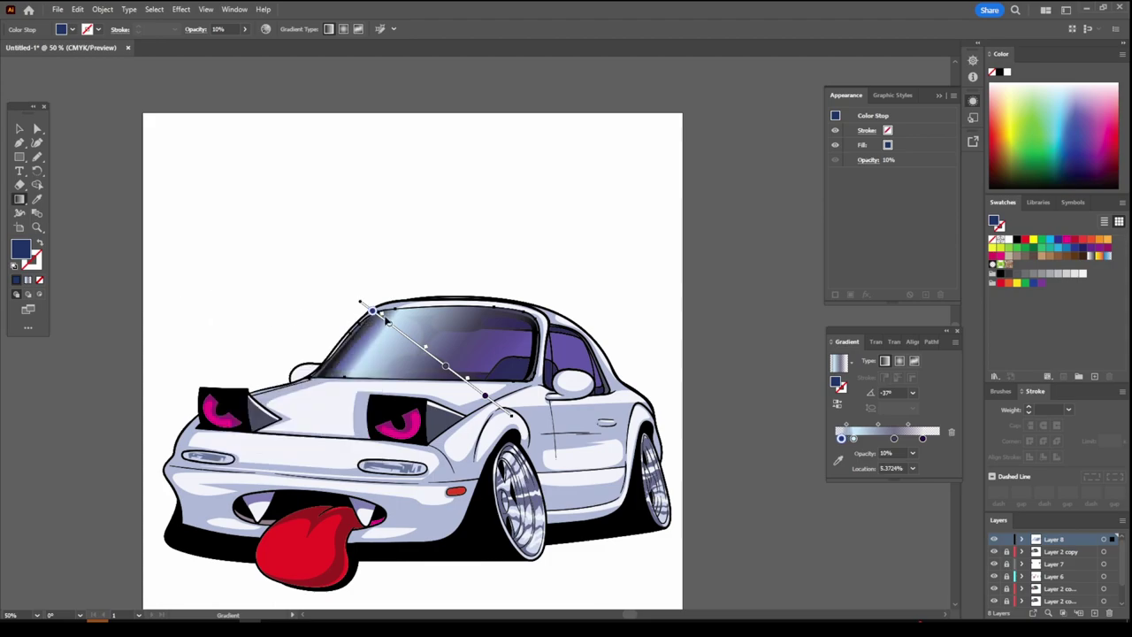
Step: Slide the middle gradient stop left to 36.04% and deselect the windshield
{"action": "double_click", "coordinate": [422, 345]}
{"action": "key", "text": "Escape"}
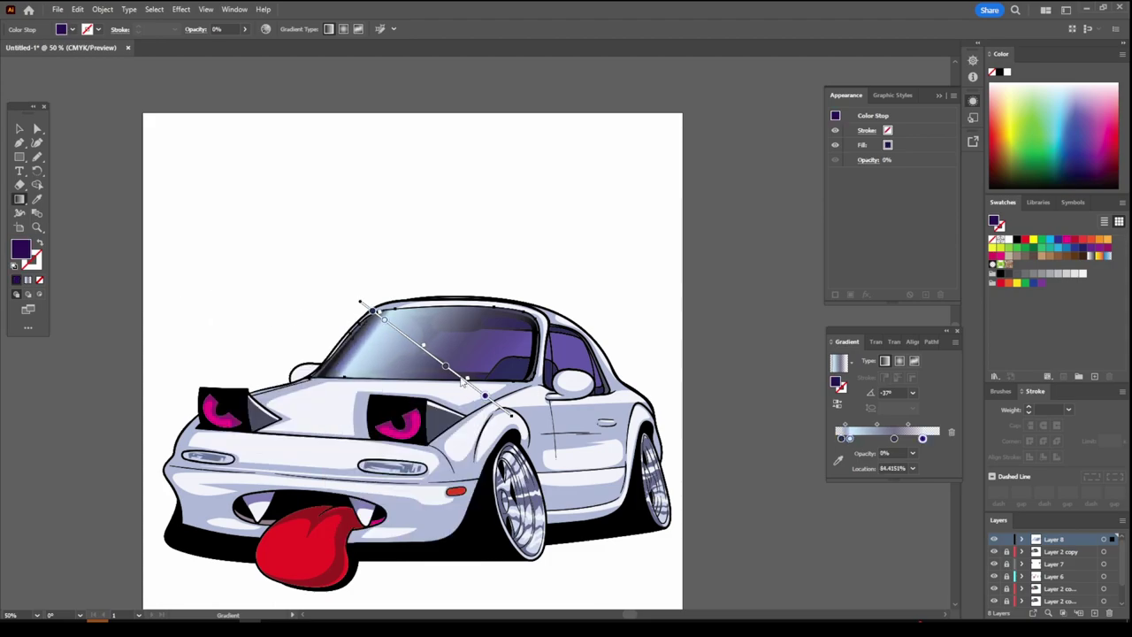
{"action": "left_click_drag", "start_coordinate": [413, 363], "coordinate": [393, 345]}
{"action": "left_click", "coordinate": [20, 129]}
{"action": "left_click", "coordinate": [635, 602]}
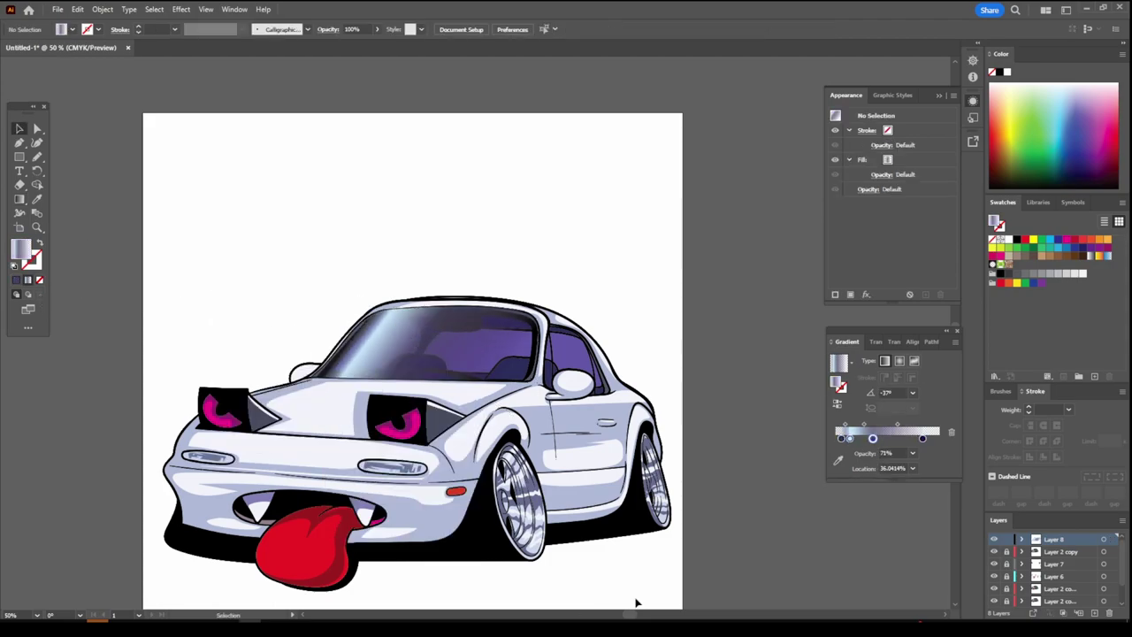
Step: Duplicate the Layer 2 copy layer and zoom in on the front of the car
{"action": "scroll", "coordinate": [672, 588], "scroll_direction": "left", "scroll_amount": 2}
{"action": "scroll", "coordinate": [692, 584], "scroll_direction": "down", "scroll_amount": 2}
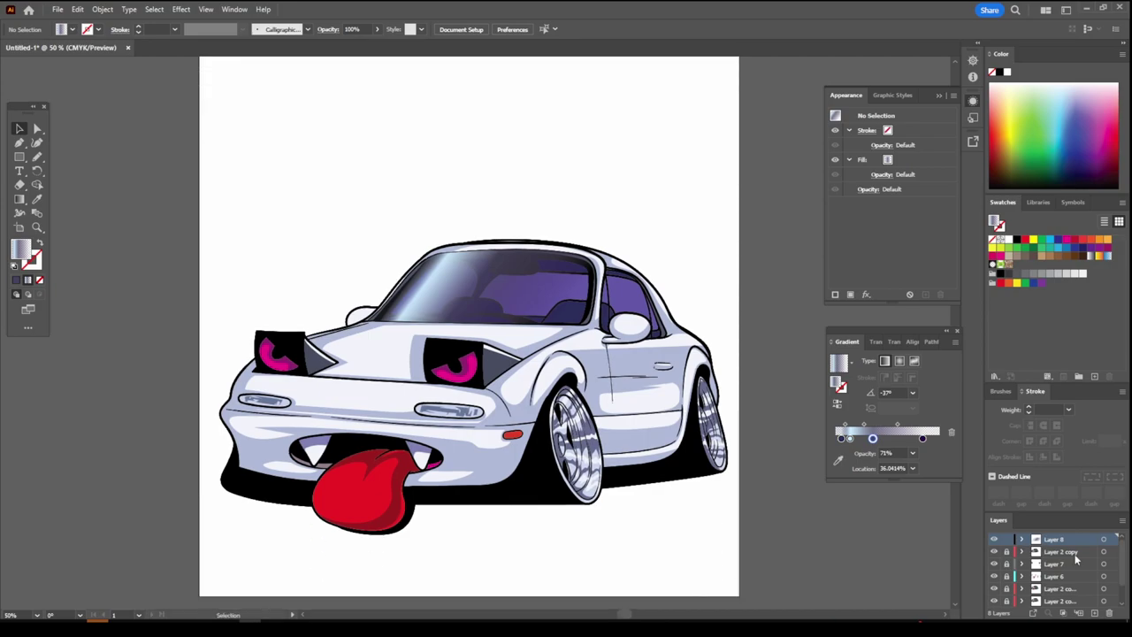
{"action": "left_click_drag", "start_coordinate": [1076, 559], "coordinate": [1062, 536]}
{"action": "key", "text": "ctrl+1"}
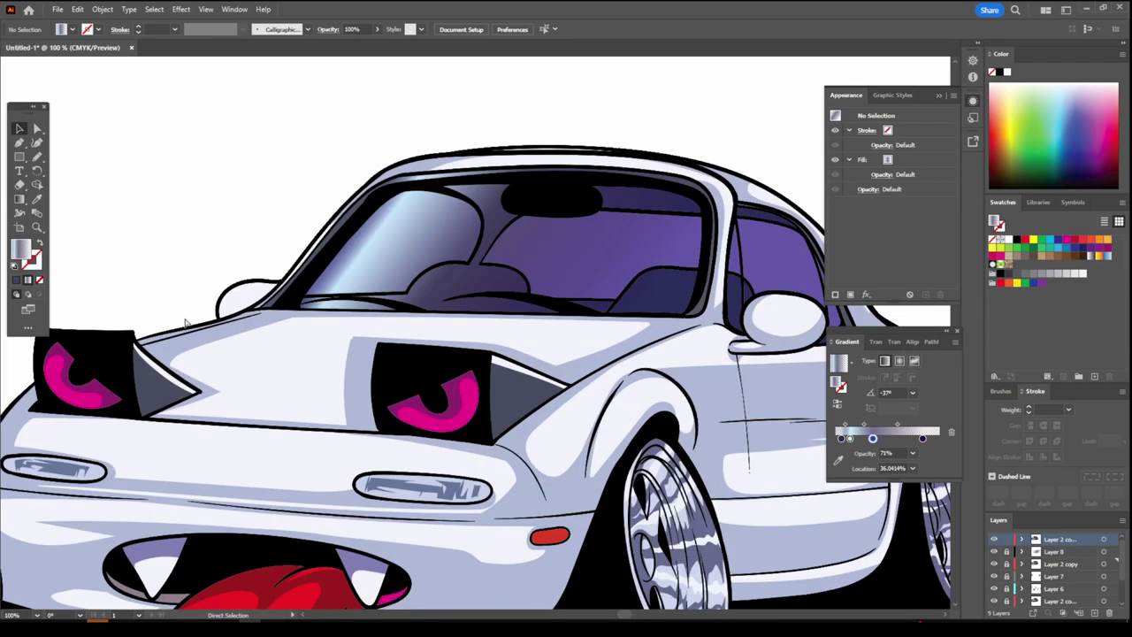
{"action": "scroll", "coordinate": [186, 323], "scroll_direction": "up", "scroll_amount": 3}
Step: Erase part of the lower windshield line and a stray line near the rear window
{"action": "left_click", "coordinate": [19, 184]}
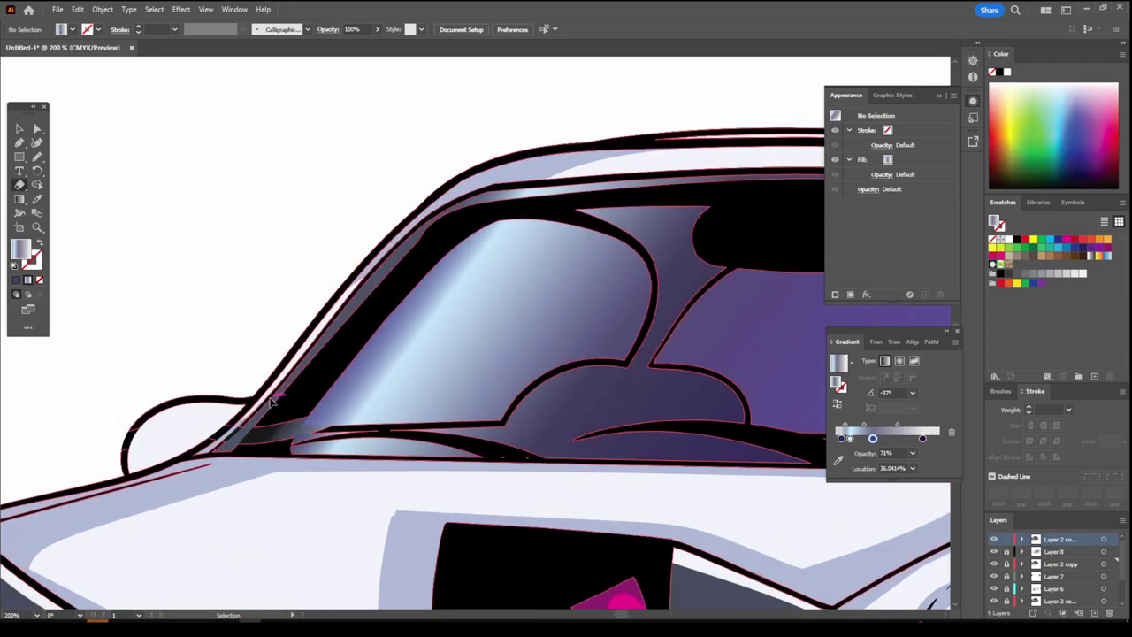
{"action": "scroll", "coordinate": [189, 382], "scroll_direction": "up", "scroll_amount": 3}
{"action": "scroll", "coordinate": [199, 460], "scroll_direction": "up", "scroll_amount": 2}
{"action": "left_click_drag", "start_coordinate": [372, 492], "coordinate": [725, 501]}
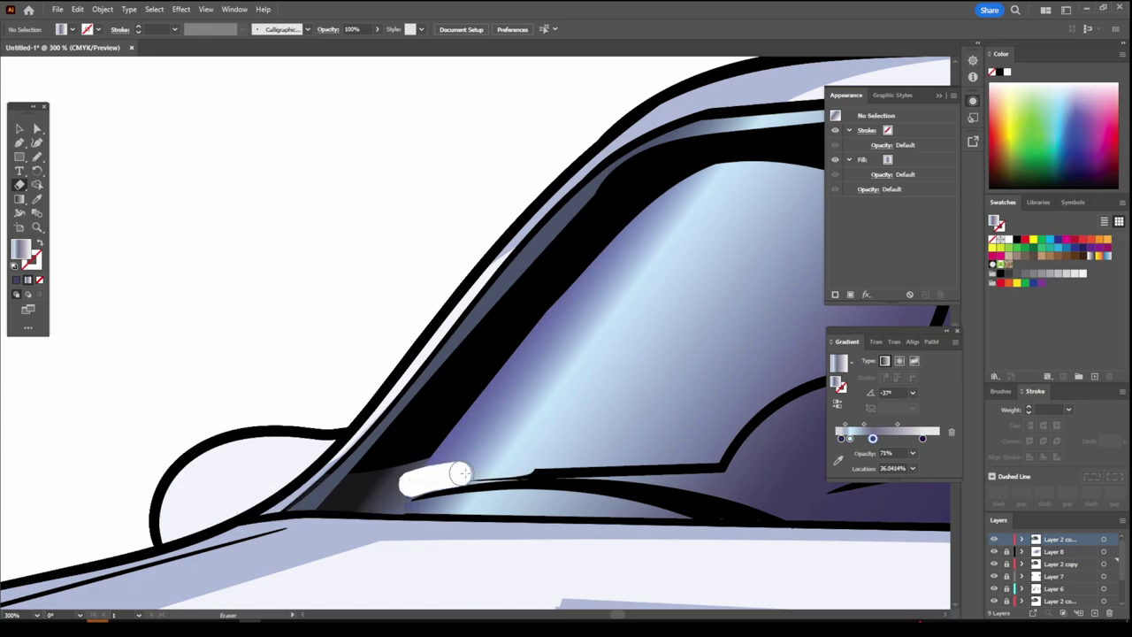
{"action": "scroll", "coordinate": [208, 553], "scroll_direction": "up", "scroll_amount": 1}
{"action": "scroll", "coordinate": [496, 404], "scroll_direction": "down", "scroll_amount": 3}
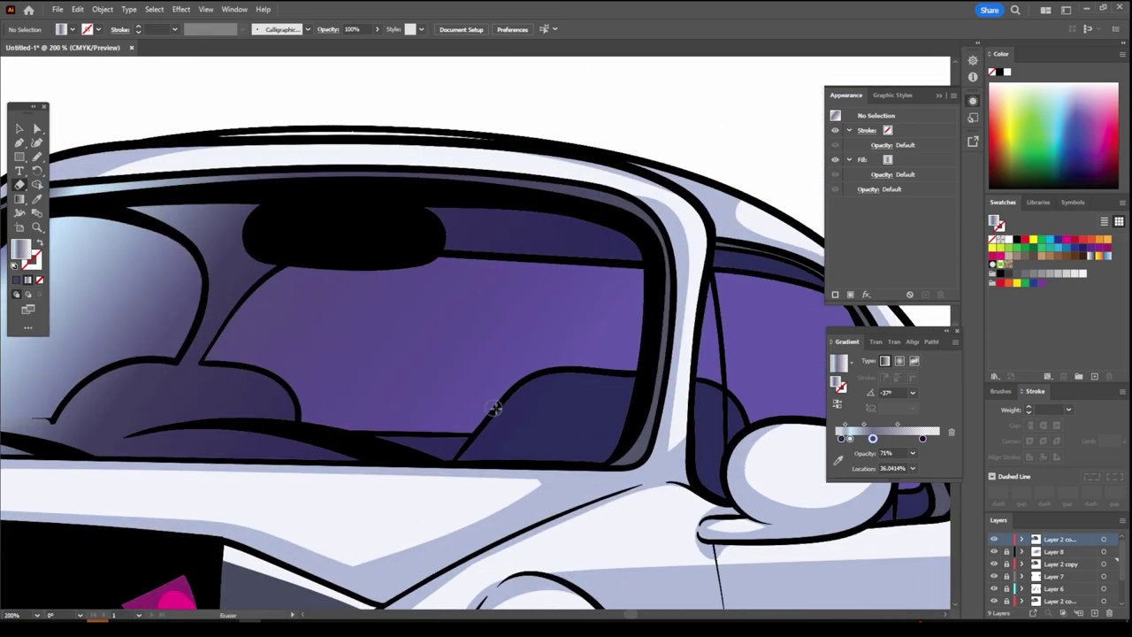
{"action": "scroll", "coordinate": [681, 432], "scroll_direction": "down", "scroll_amount": 1}
{"action": "left_click_drag", "start_coordinate": [568, 387], "coordinate": [607, 368]}
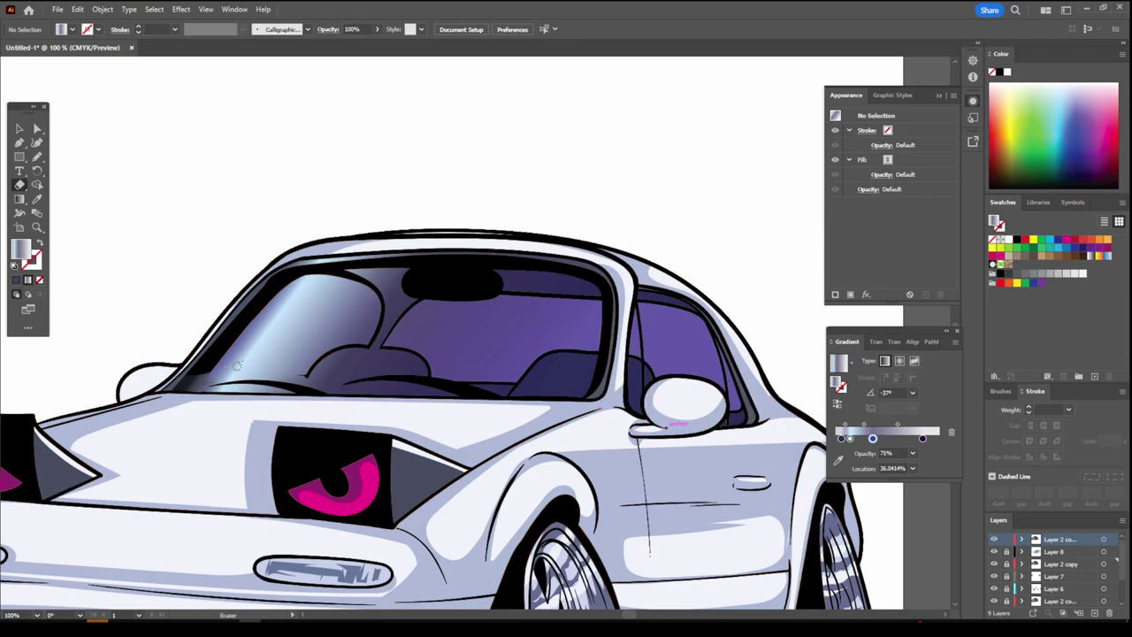
Step: Delete a windshield line-art path using Direct Selection
{"action": "key", "text": "a"}
{"action": "left_click", "coordinate": [476, 290]}
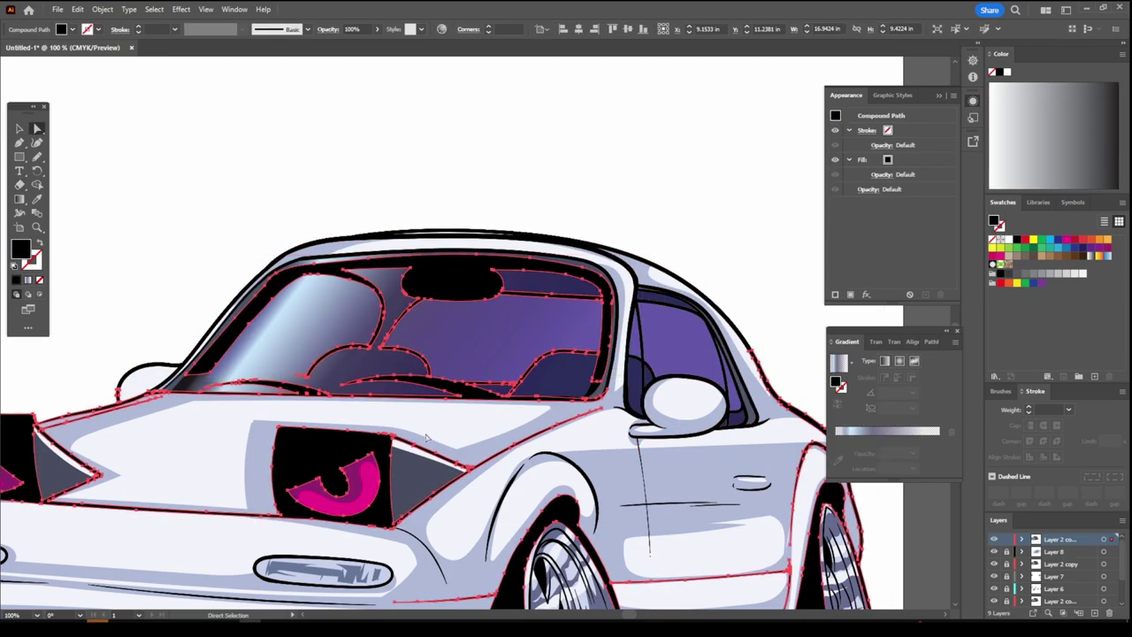
{"action": "key", "text": "Delete"}
{"action": "key", "text": "shift+e"}
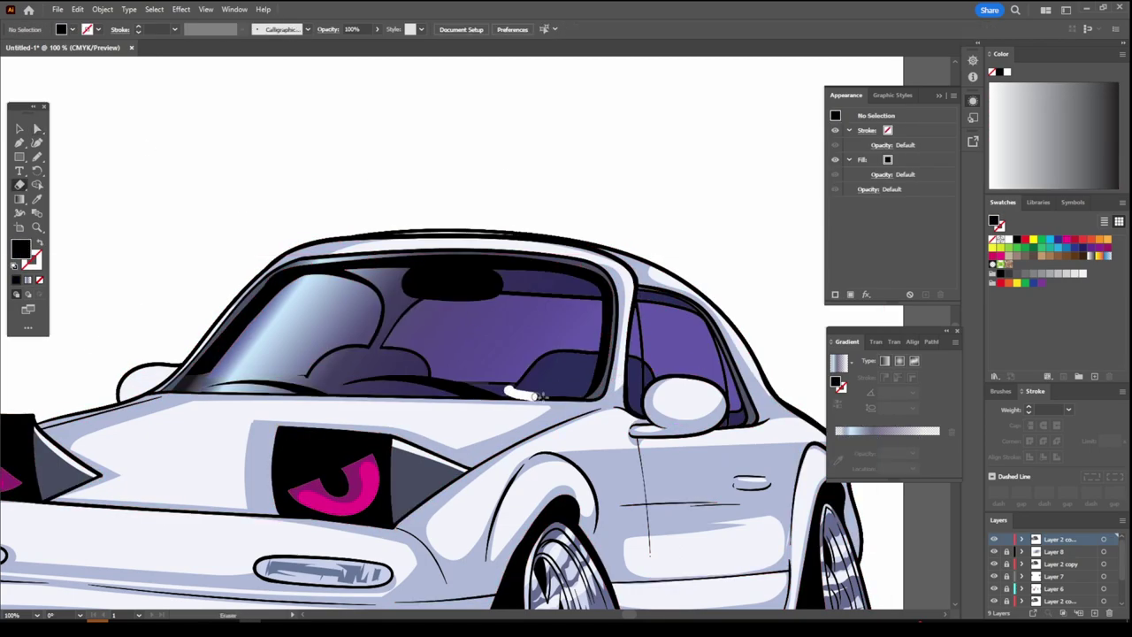
{"action": "key", "text": "ctrl+a"}
{"action": "key", "text": "ctrl+shift+a"}
{"action": "key", "text": "n"}
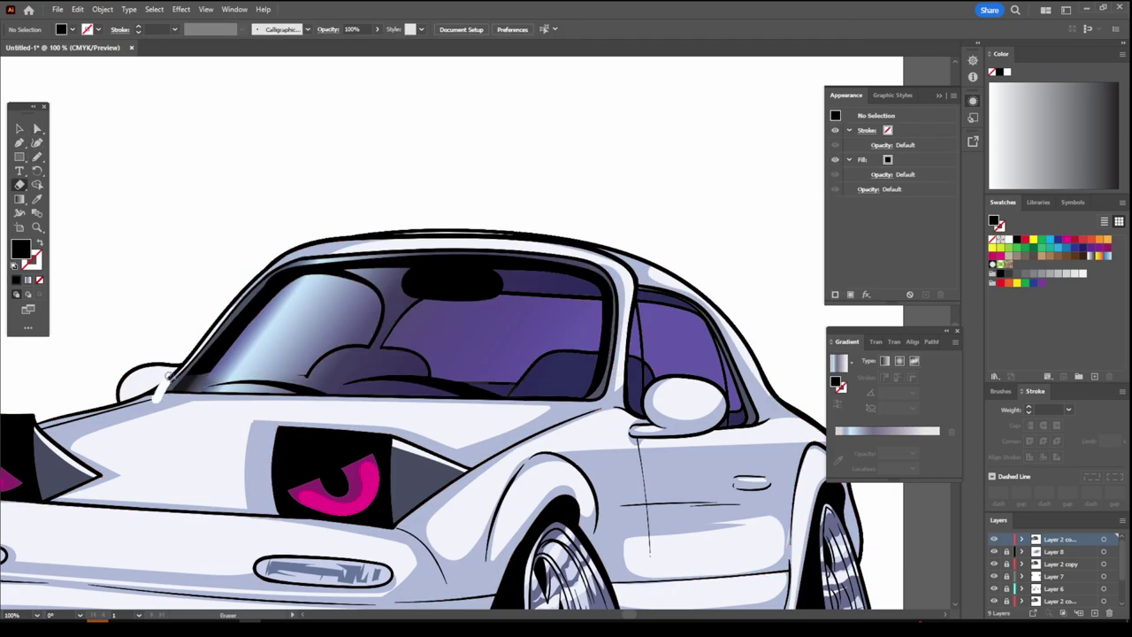
Step: Delete the mirror and seat outlines inside the windshield and view the whole car
{"action": "key", "text": "a"}
{"action": "key", "text": "ctrl+a"}
{"action": "left_click", "coordinate": [170, 255]}
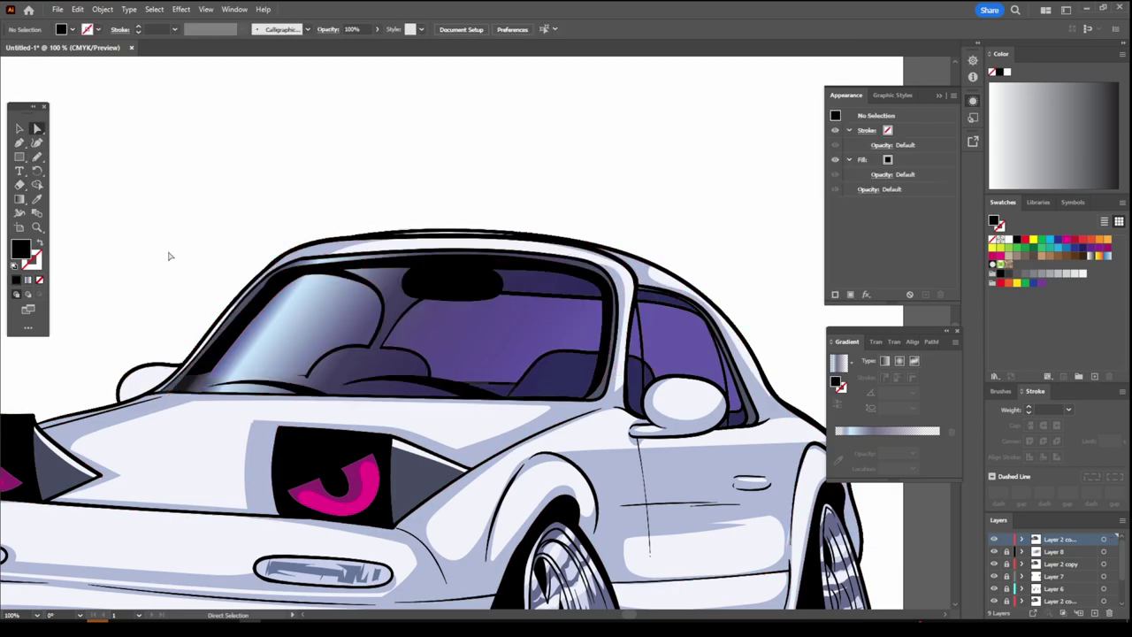
{"action": "key", "text": "a"}
{"action": "key", "text": "ctrl+a"}
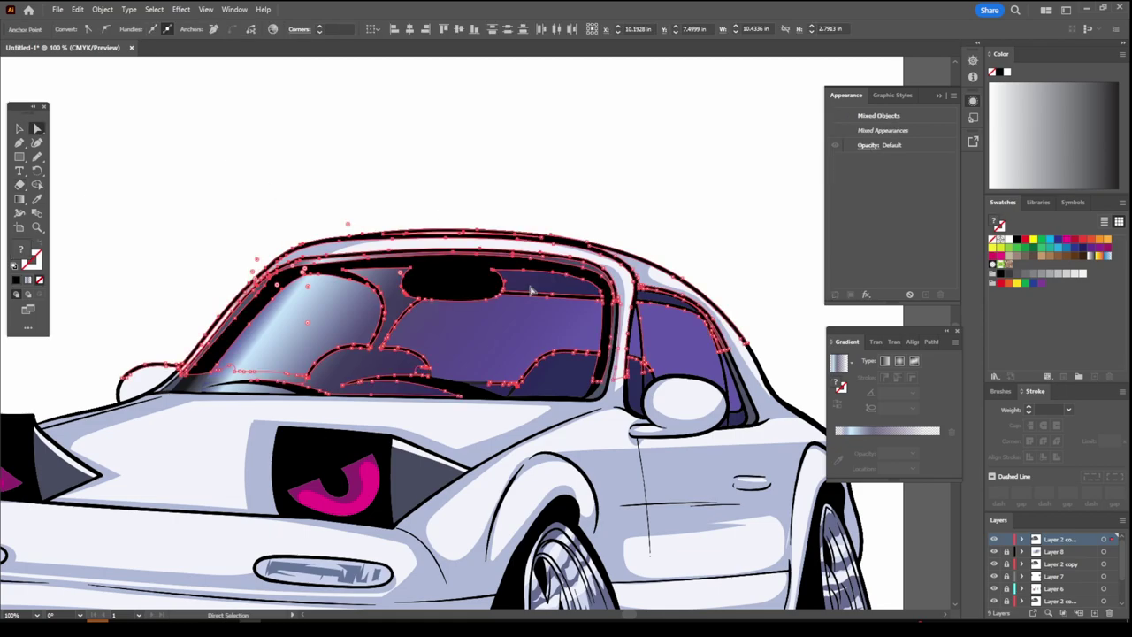
{"action": "key", "text": "Delete"}
{"action": "key", "text": "ctrl+0"}
Step: Paint black Paintbrush strokes along the windshield's top and lower edges, then fit the artboard
{"action": "scroll", "coordinate": [202, 323], "scroll_direction": "up", "scroll_amount": 5}
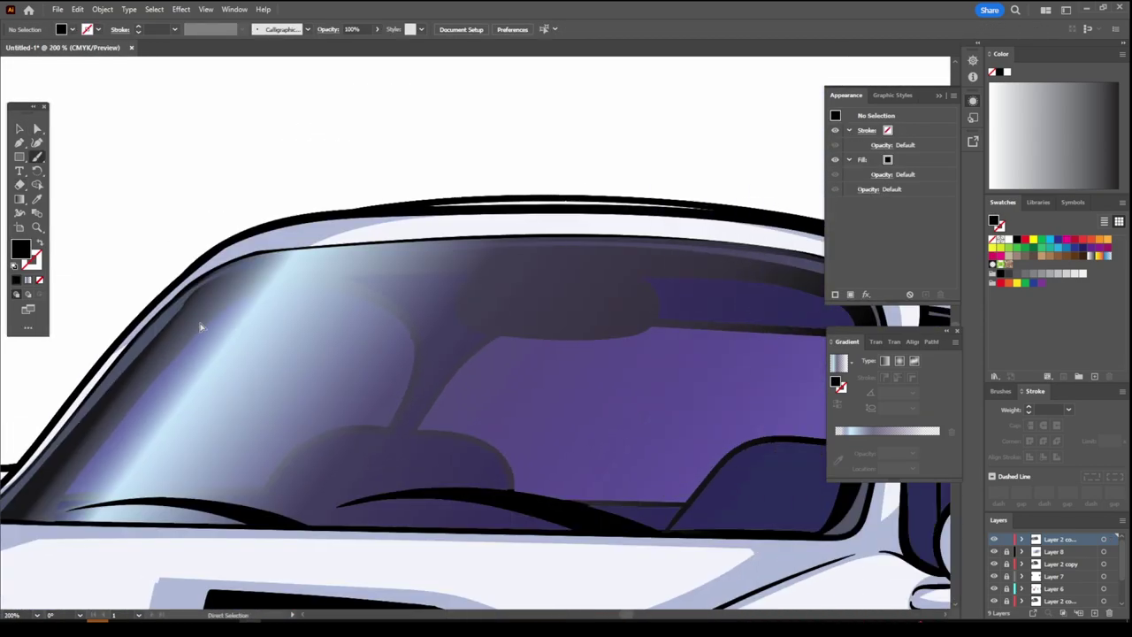
{"action": "left_click_drag", "start_coordinate": [200, 327], "coordinate": [147, 361]}
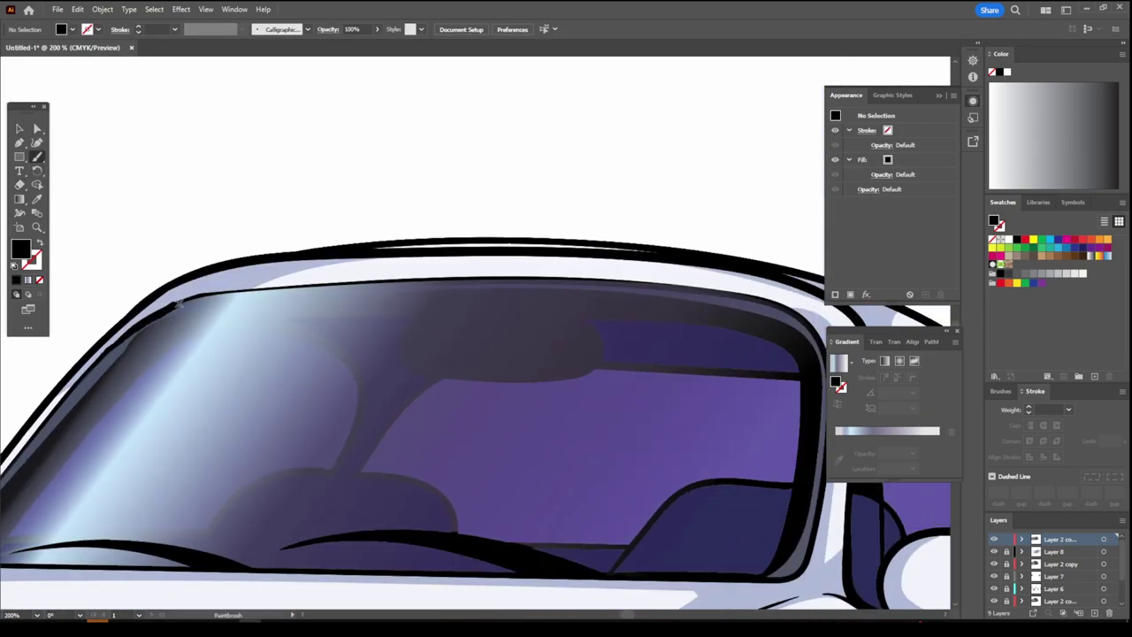
{"action": "left_click_drag", "start_coordinate": [178, 304], "coordinate": [516, 277]}
{"action": "key", "text": "shift+x"}
{"action": "scroll", "coordinate": [791, 402], "scroll_direction": "down", "scroll_amount": 3}
{"action": "scroll", "coordinate": [779, 404], "scroll_direction": "up", "scroll_amount": 2}
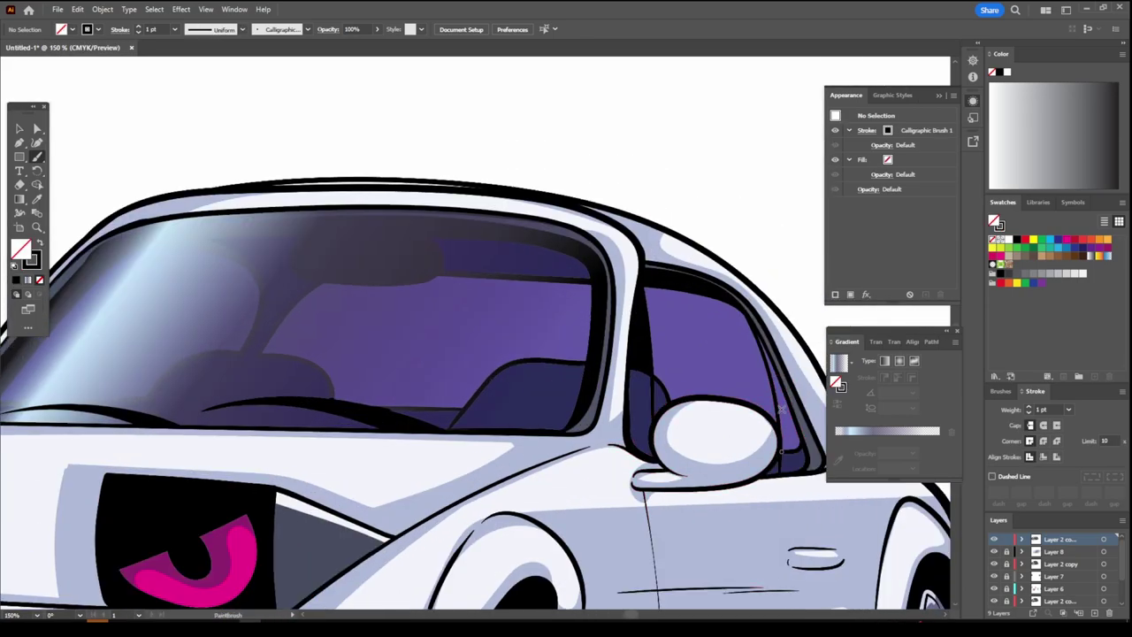
{"action": "scroll", "coordinate": [778, 404], "scroll_direction": "up", "scroll_amount": 2}
{"action": "scroll", "coordinate": [778, 404], "scroll_direction": "up", "scroll_amount": 2}
{"action": "left_click_drag", "start_coordinate": [284, 309], "coordinate": [509, 328]}
{"action": "scroll", "coordinate": [510, 327], "scroll_direction": "down", "scroll_amount": 3}
{"action": "scroll", "coordinate": [239, 377], "scroll_direction": "up", "scroll_amount": 3}
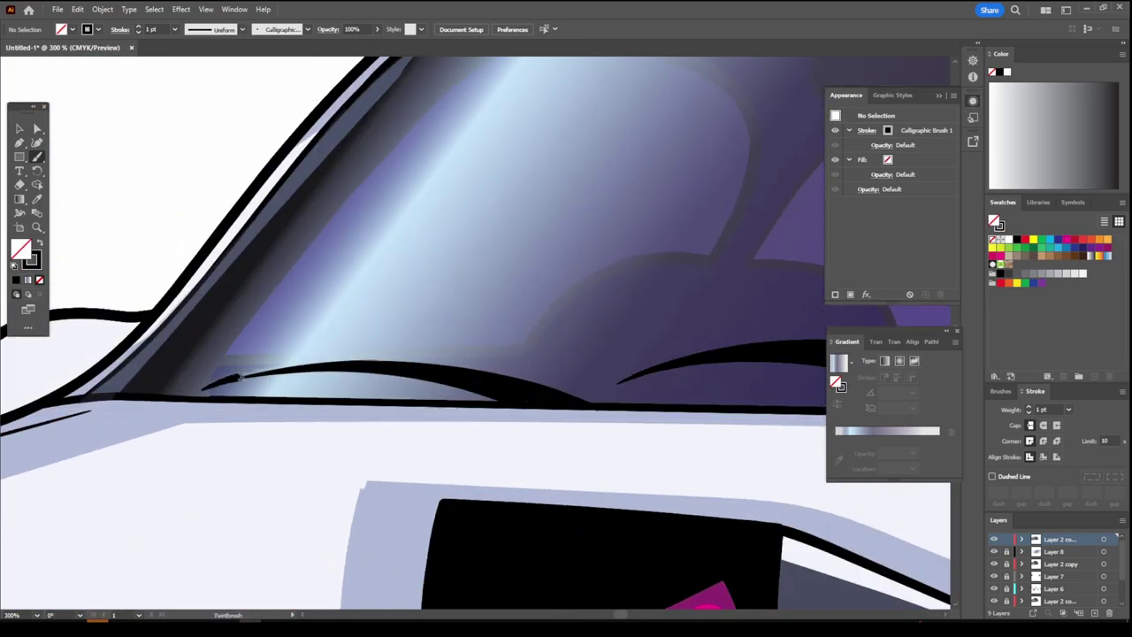
{"action": "key", "text": "ctrl+0"}
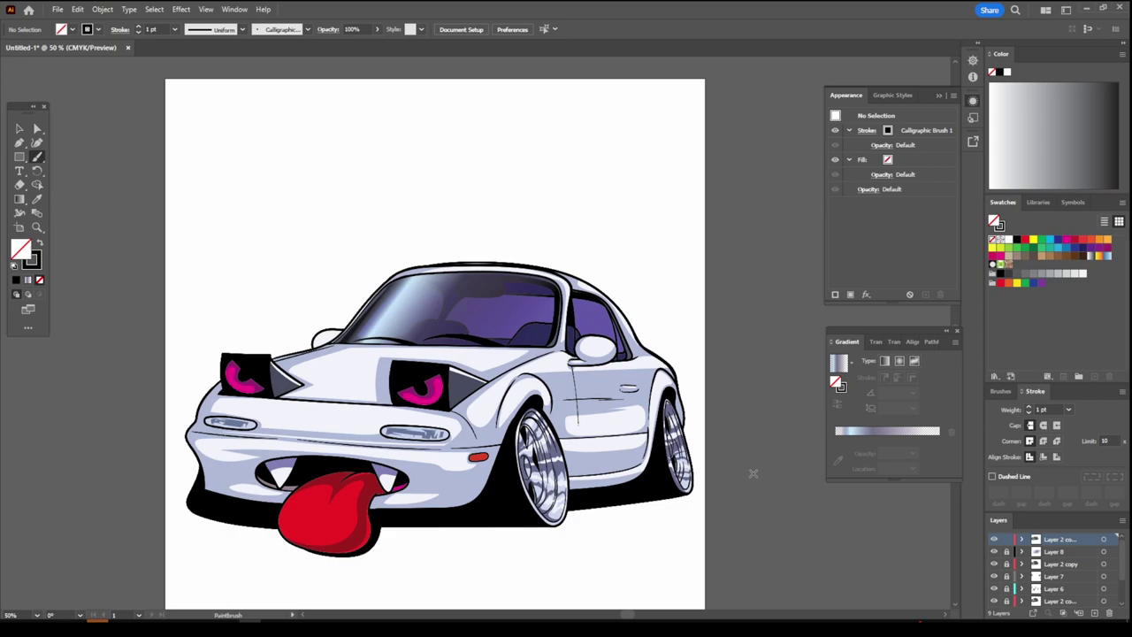
{"action": "scroll", "coordinate": [345, 557], "scroll_direction": "up", "scroll_amount": 3}
Step: Create a new layer and set a pink stroke with no fill in the Color Picker
{"action": "key", "text": "i"}
{"action": "left_click", "coordinate": [547, 205]}
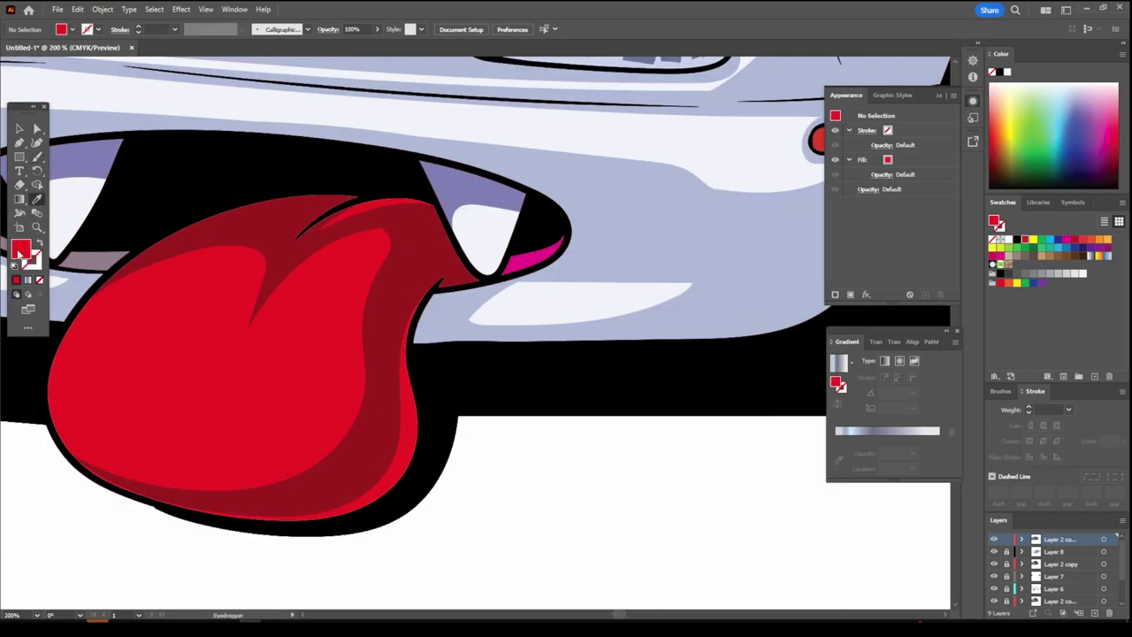
{"action": "key", "text": "ctrl+l"}
{"action": "key", "text": "b"}
{"action": "double_click", "coordinate": [31, 257]}
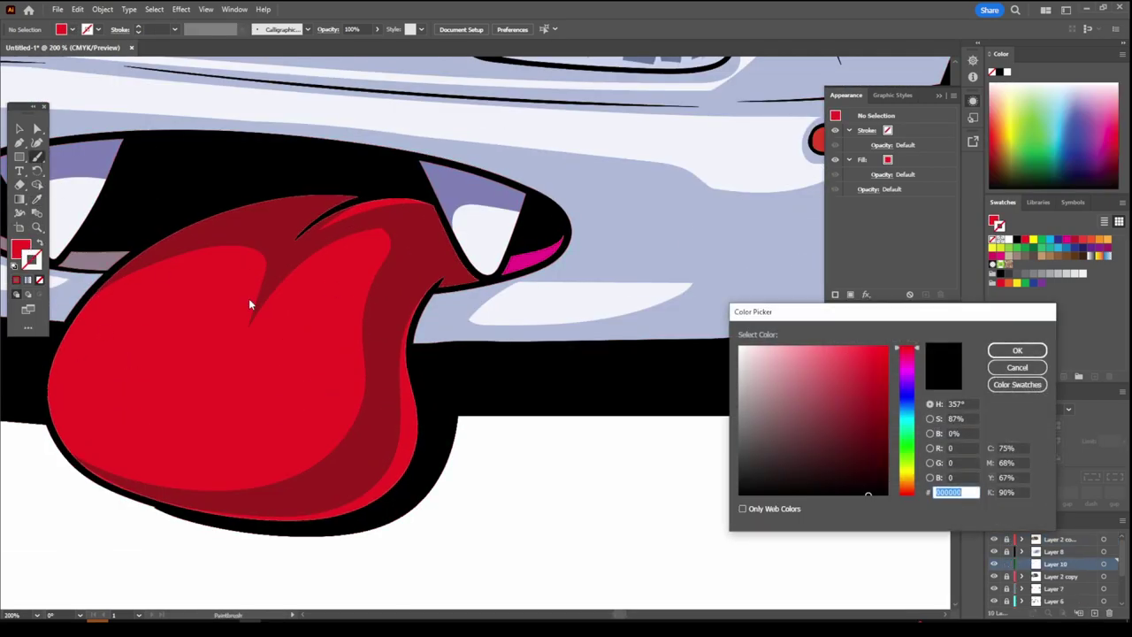
{"action": "key", "text": "Return"}
{"action": "left_click", "coordinate": [37, 244]}
{"action": "key", "text": "slash"}
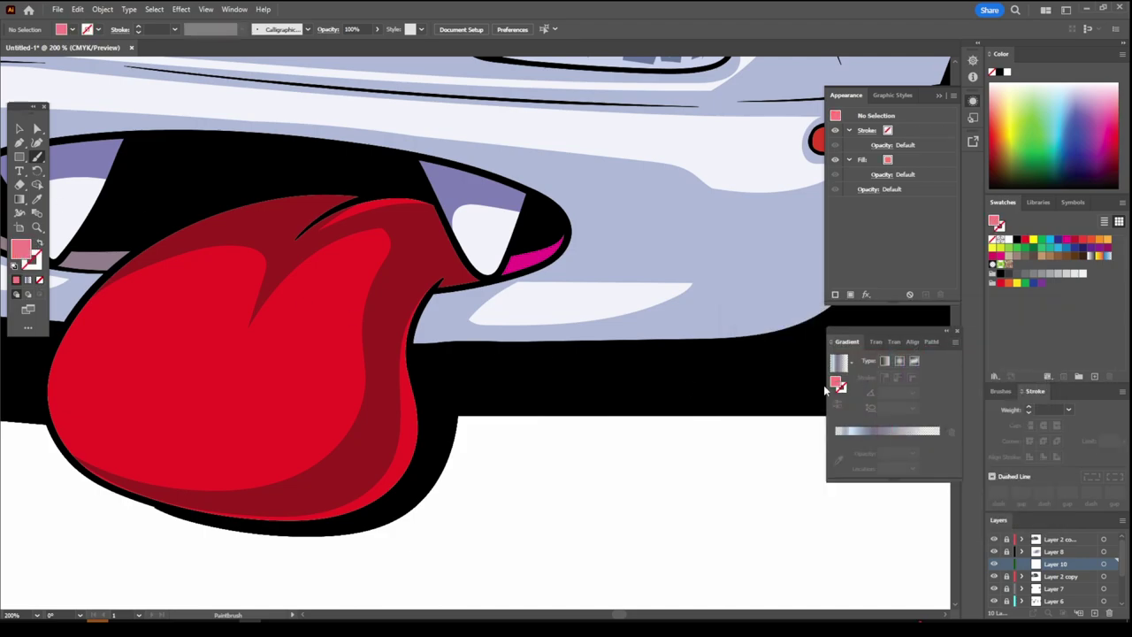
{"action": "double_click", "coordinate": [835, 383]}
{"action": "key", "text": "Return"}
{"action": "key", "text": "shift+x"}
Step: Paint a 2 pt pink Paintbrush highlight along the tongue's edge
{"action": "key", "text": "ctrl+1"}
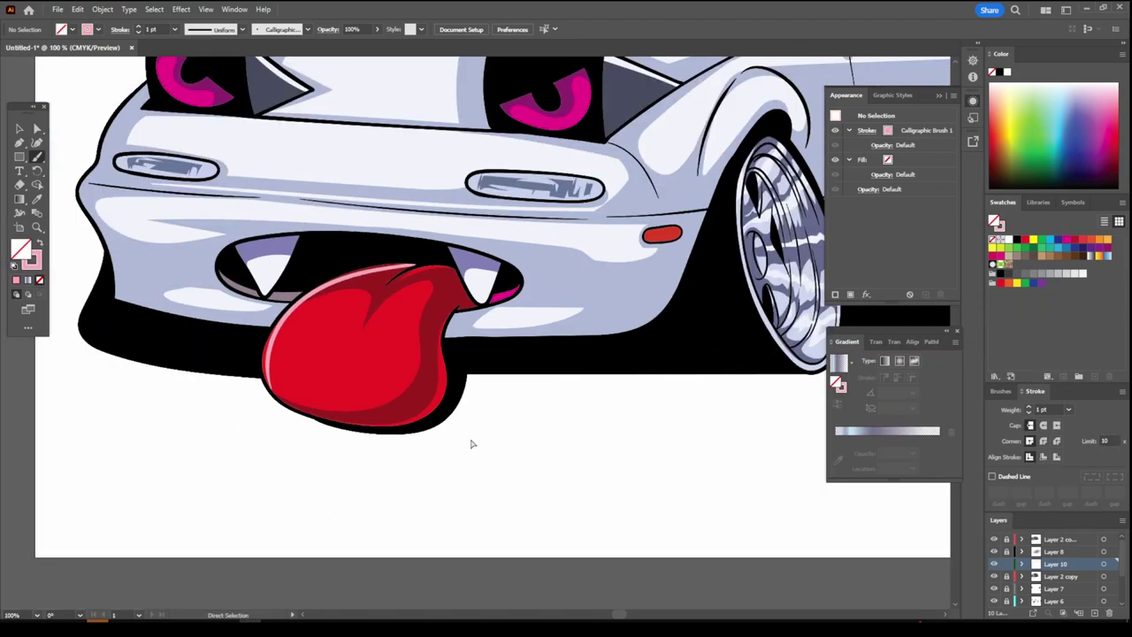
{"action": "key", "text": "ctrl+plus"}
{"action": "scroll", "coordinate": [466, 434], "scroll_direction": "down", "scroll_amount": 1}
{"action": "left_click", "coordinate": [174, 30]}
{"action": "left_click", "coordinate": [190, 119]}
{"action": "mouse_move", "coordinate": [582, 414]}
{"action": "left_mouse_down"}
{"action": "mouse_move", "coordinate": [369, 573]}
{"action": "mouse_move", "coordinate": [374, 283]}
{"action": "left_mouse_up"}
{"action": "key", "text": "ctrl+0"}
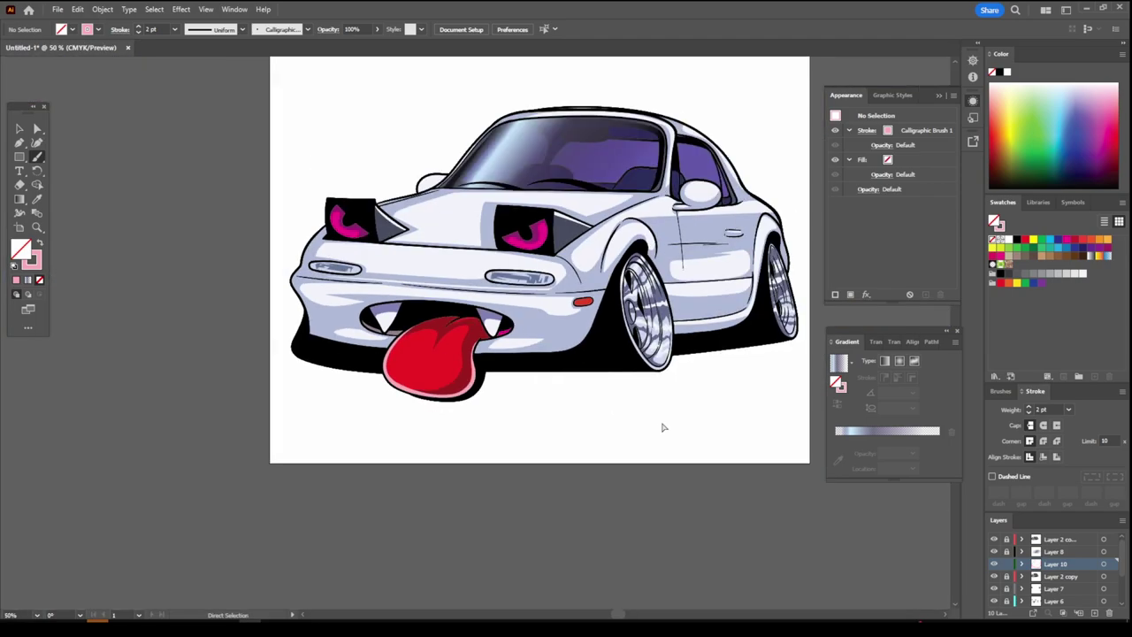
{"action": "key", "text": "ctrl+plus"}
{"action": "key", "text": "ctrl+plus"}
{"action": "key", "text": "ctrl+plus"}
{"action": "scroll", "coordinate": [327, 361], "scroll_direction": "left", "scroll_amount": 3}
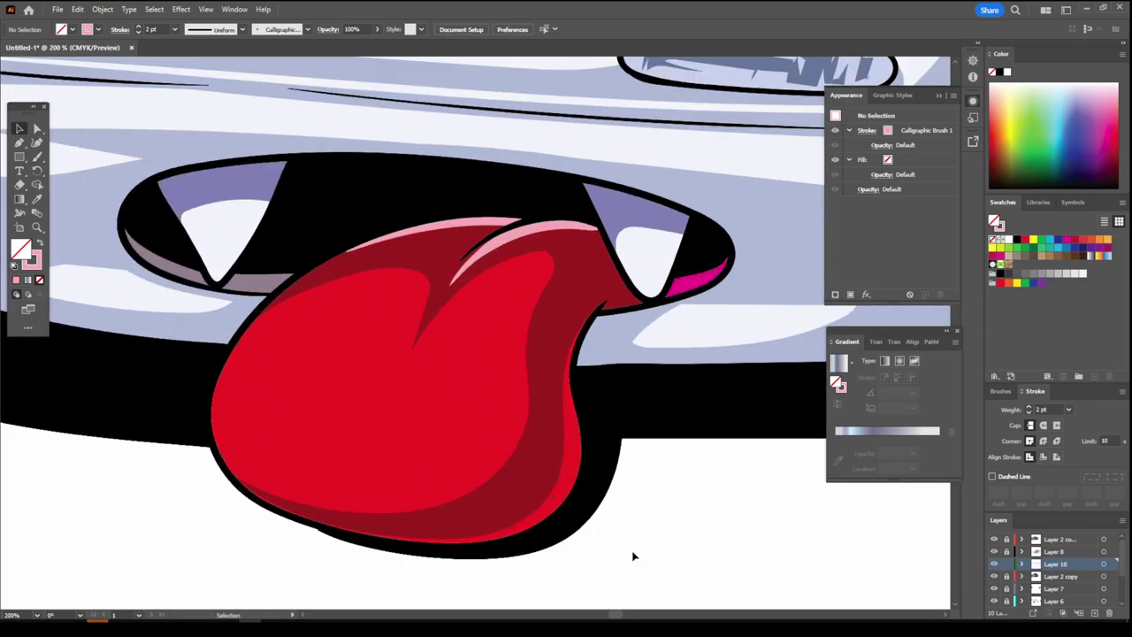
{"action": "key", "text": "ctrl+z"}
{"action": "key", "text": "ctrl+minus"}
{"action": "key", "text": "ctrl+minus"}
{"action": "key", "text": "ctrl+minus"}
{"action": "key", "text": "ctrl+minus"}
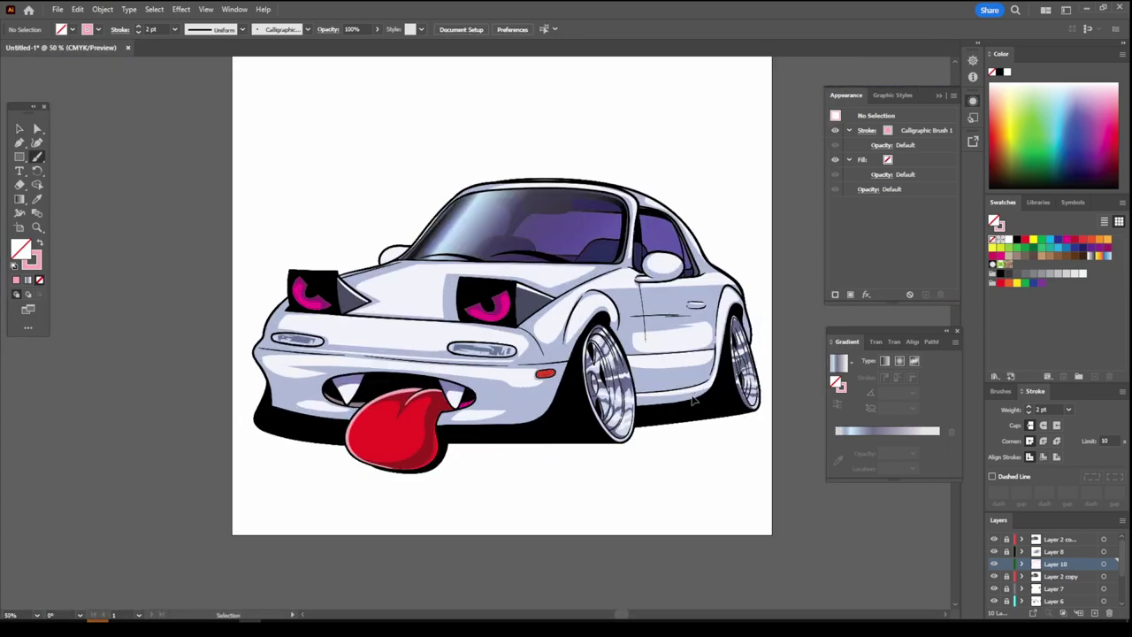